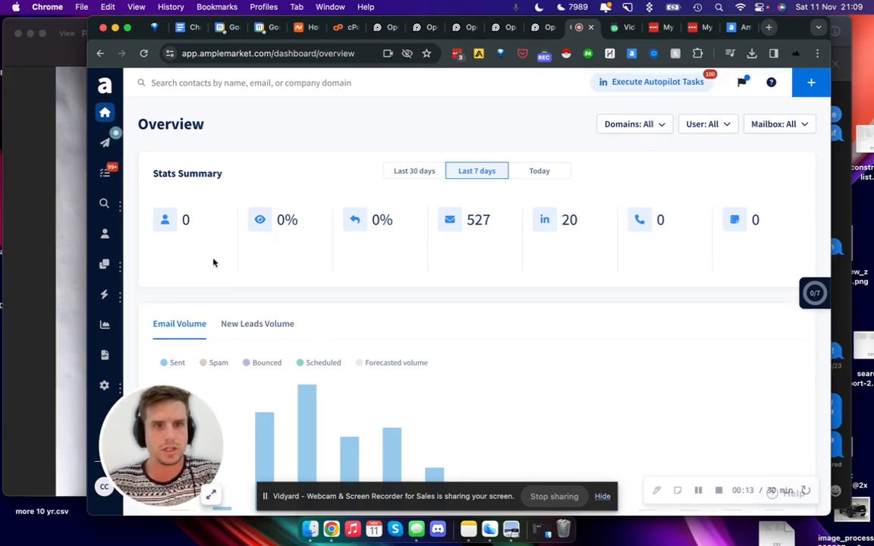
# Step: Open the Searcher for finding prospects
pyautogui.moveTo(97, 286)
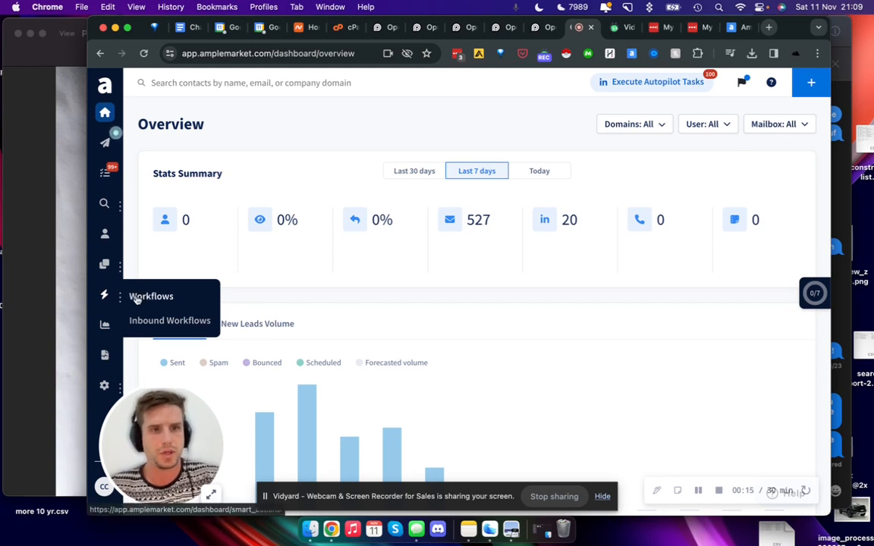
pyautogui.scroll(-2, 193, 336)
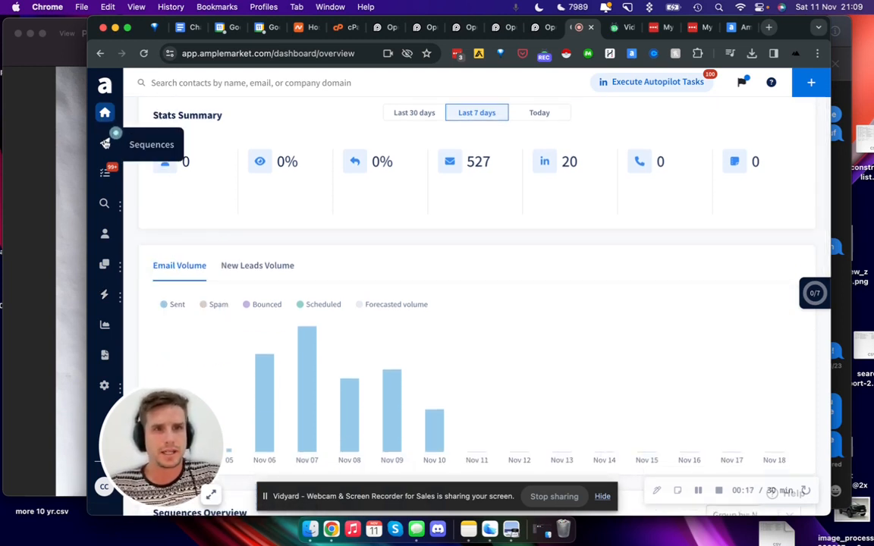
pyautogui.moveTo(105, 203)
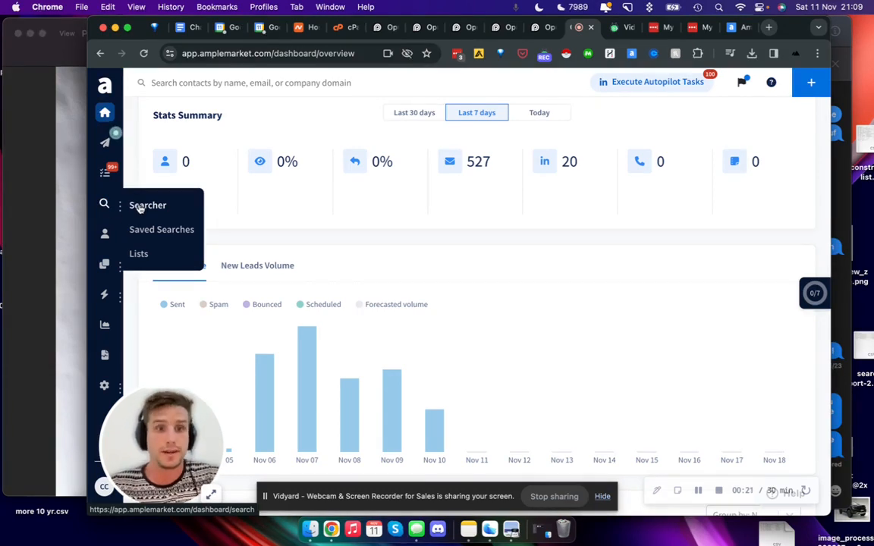
pyautogui.click(140, 207)
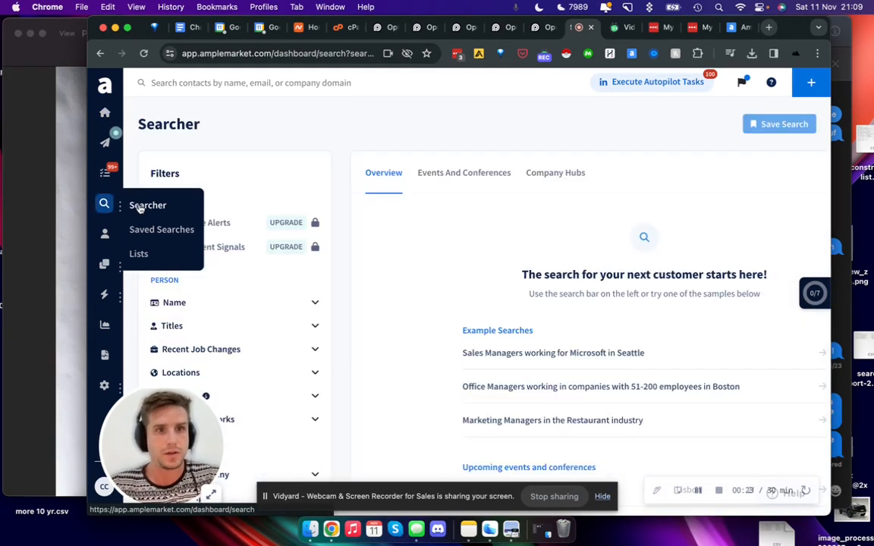
# Step: Filter the people search to companies that use the technology Apollo
pyautogui.scroll(-5, 246, 312)
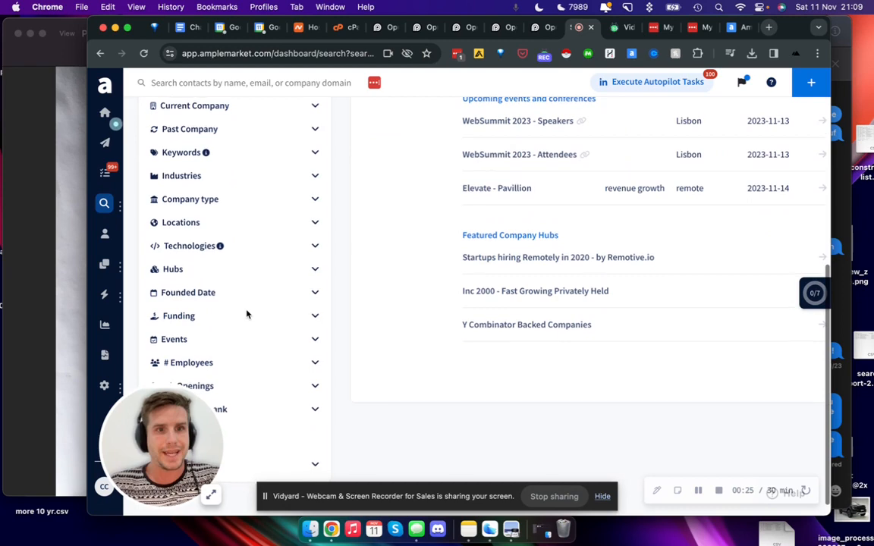
pyautogui.click(224, 261)
pyautogui.scroll(3, 170, 205)
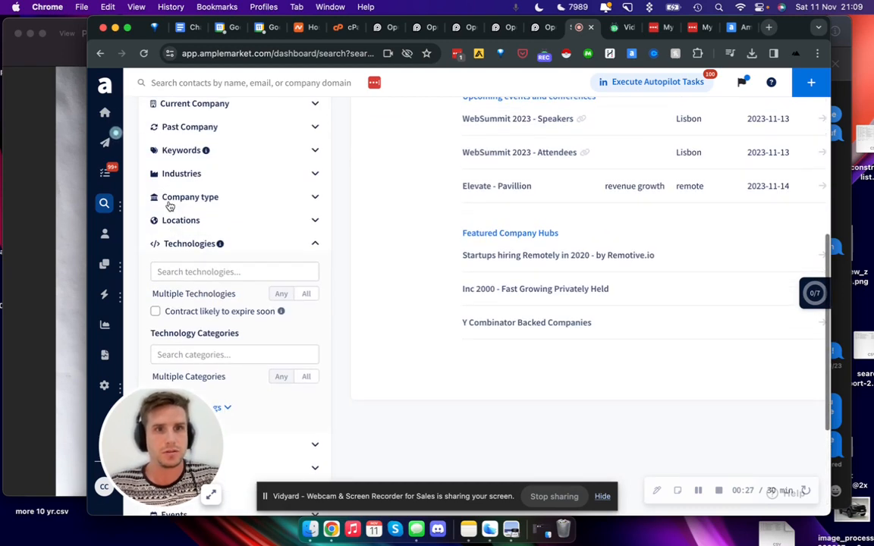
pyautogui.click(223, 273)
pyautogui.write('apollo')
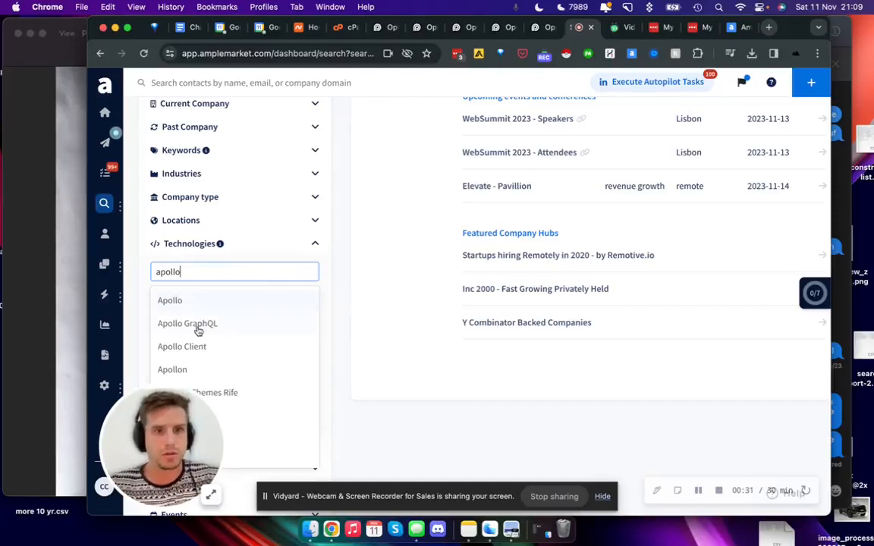
pyautogui.click(212, 308)
pyautogui.click(393, 342)
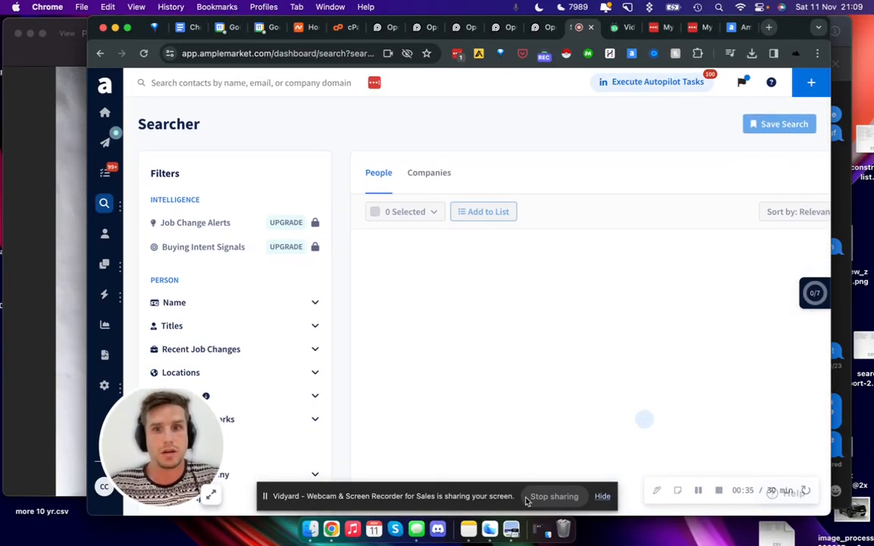
# Step: Add the job title ceo to the people search and open the bulk selection options for the results
pyautogui.scroll(-1, 245, 333)
pyautogui.scroll(-1, 245, 331)
pyautogui.click(224, 263)
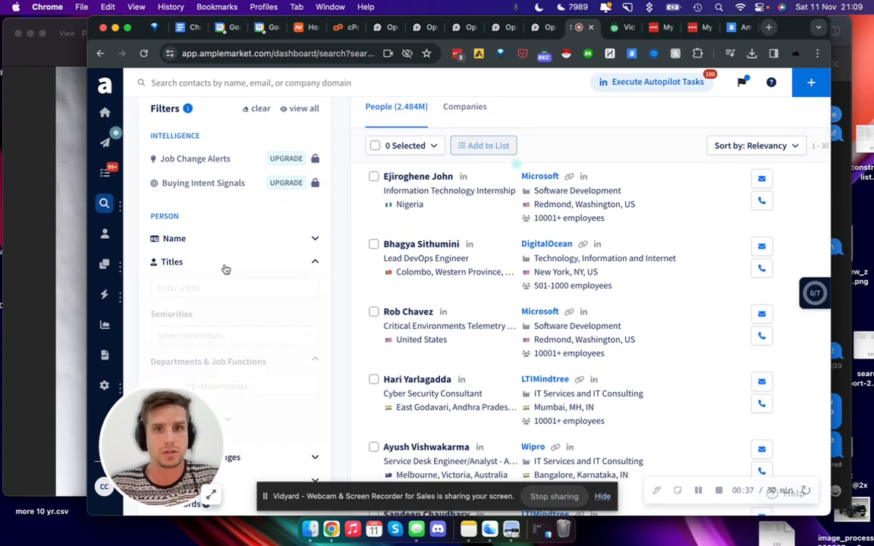
pyautogui.click(225, 292)
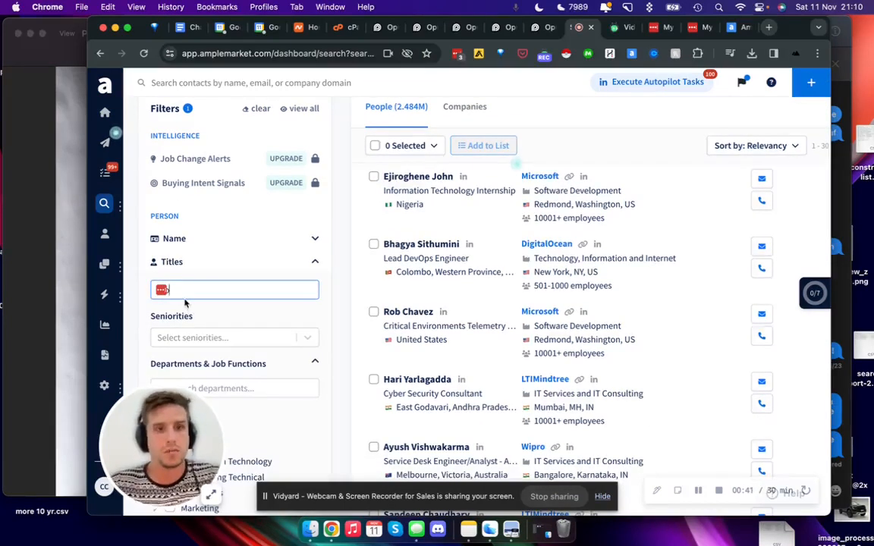
pyautogui.write('ceo')
pyautogui.press('Return')
pyautogui.scroll(2, 326, 203)
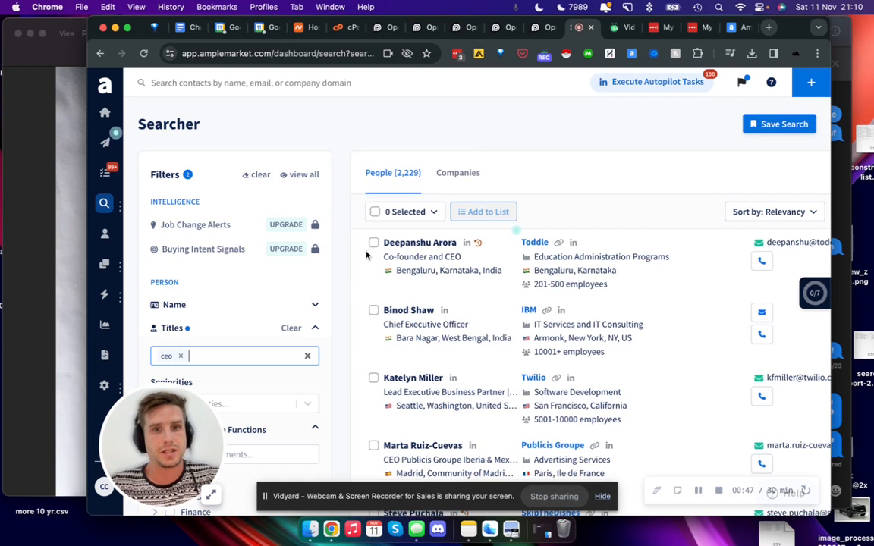
pyautogui.click(389, 215)
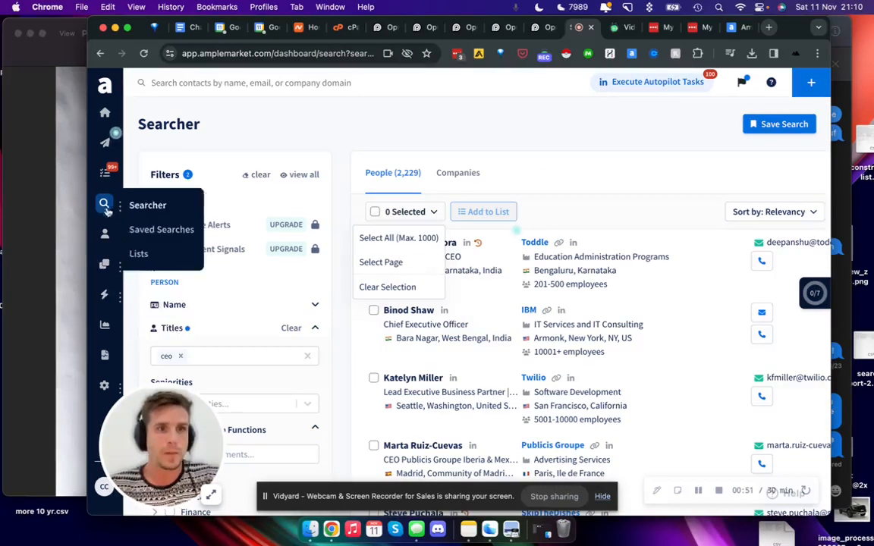
# Step: Open the sequence templates and look through the list for an Apollo template
pyautogui.click(129, 270)
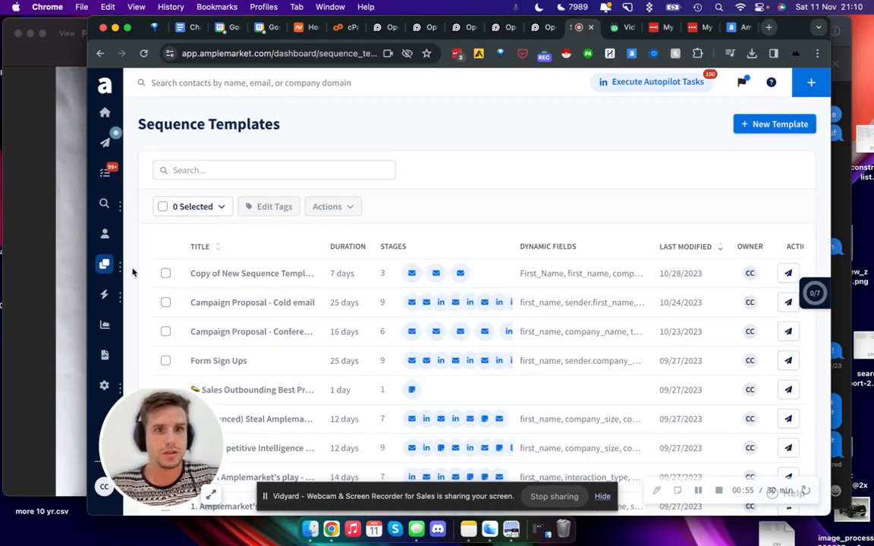
pyautogui.scroll(-5, 245, 230)
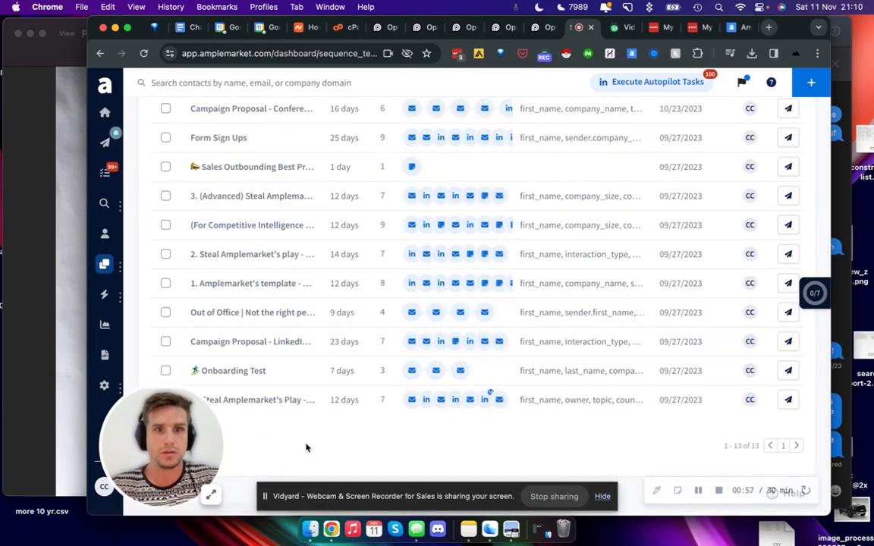
pyautogui.press('super+f')
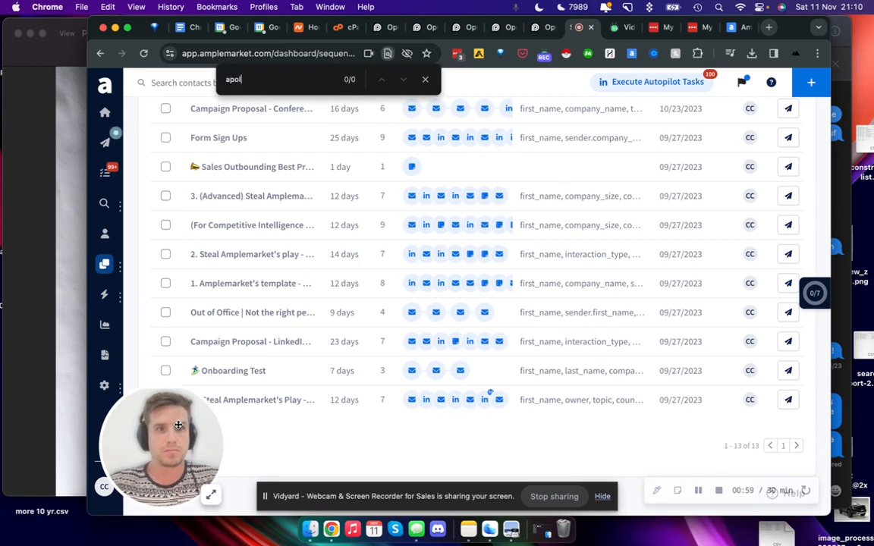
pyautogui.press('Escape')
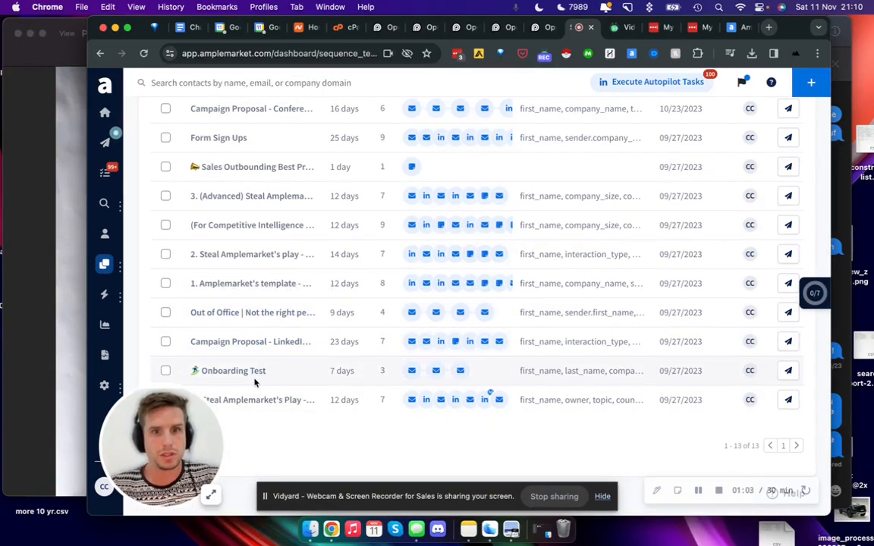
pyautogui.scroll(5, 255, 382)
# Step: Open the Apollo As a Service sequence and review its performance statistics and settings
pyautogui.moveTo(105, 264)
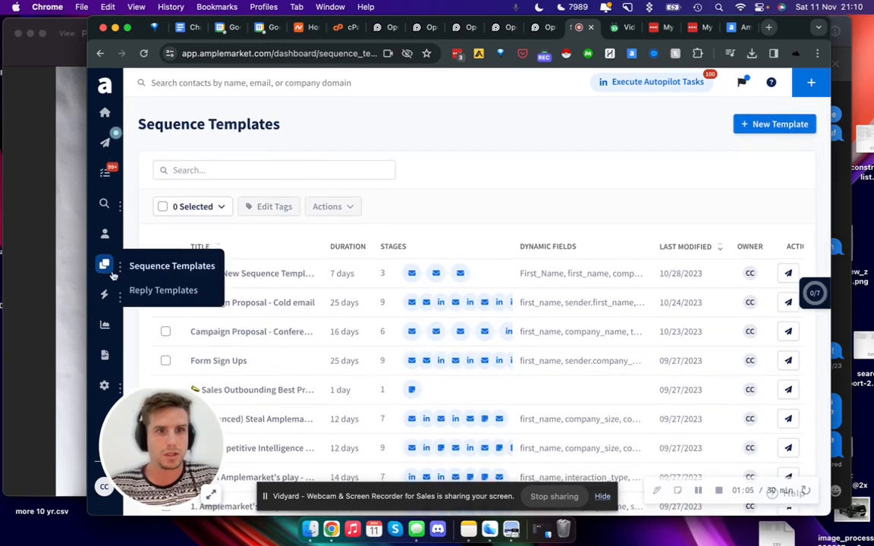
pyautogui.click(105, 143)
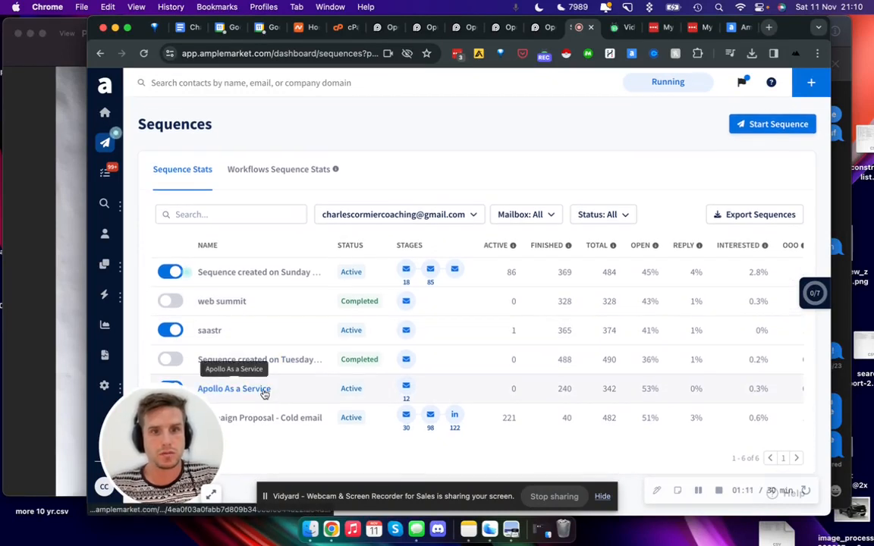
pyautogui.click(263, 392)
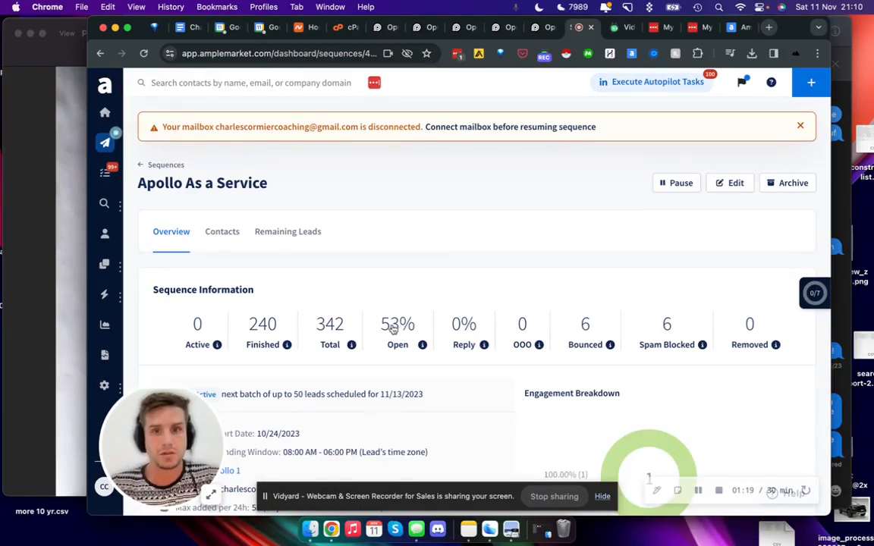
pyautogui.scroll(-4, 402, 328)
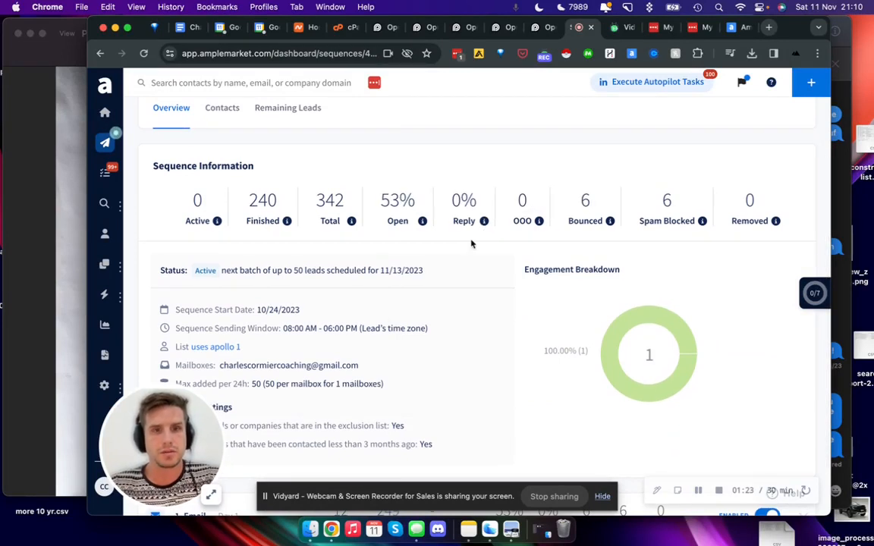
pyautogui.scroll(-1, 471, 243)
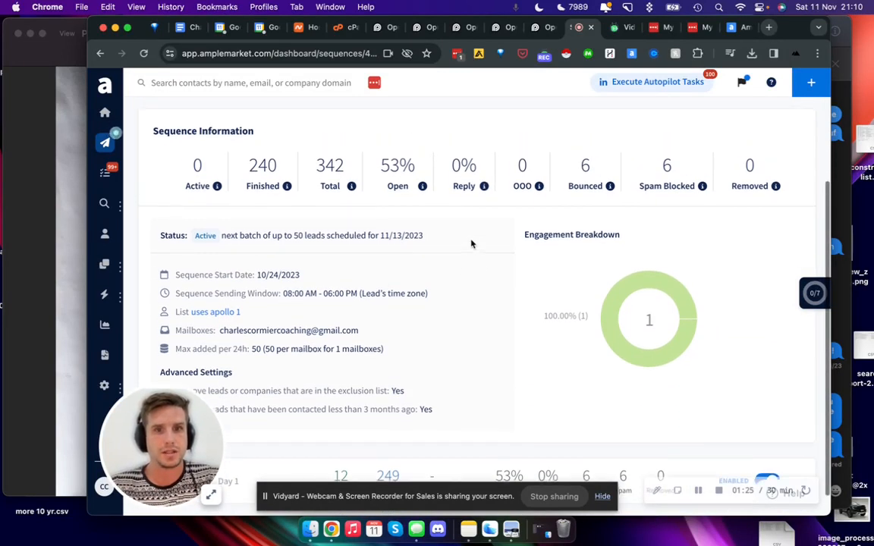
pyautogui.scroll(5, 403, 377)
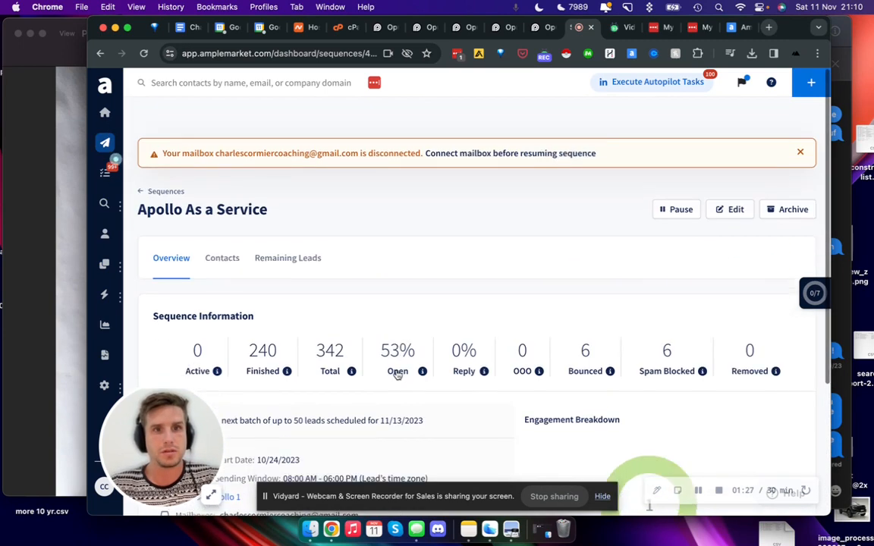
pyautogui.scroll(-1, 398, 375)
pyautogui.scroll(-5, 288, 239)
# Step: Expand the Day 1 email stage of the sequence to show its subject and message
pyautogui.moveTo(168, 434); pyautogui.dragTo(158, 398)
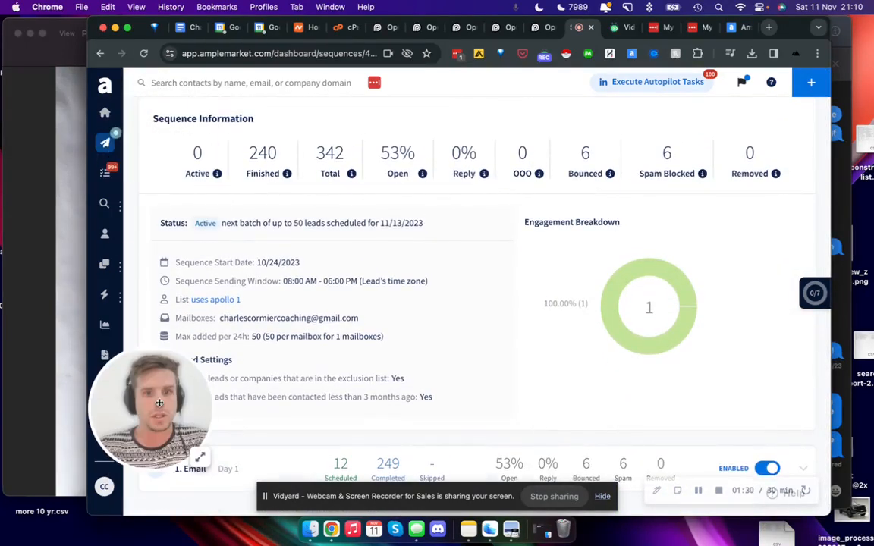
pyautogui.click(267, 470)
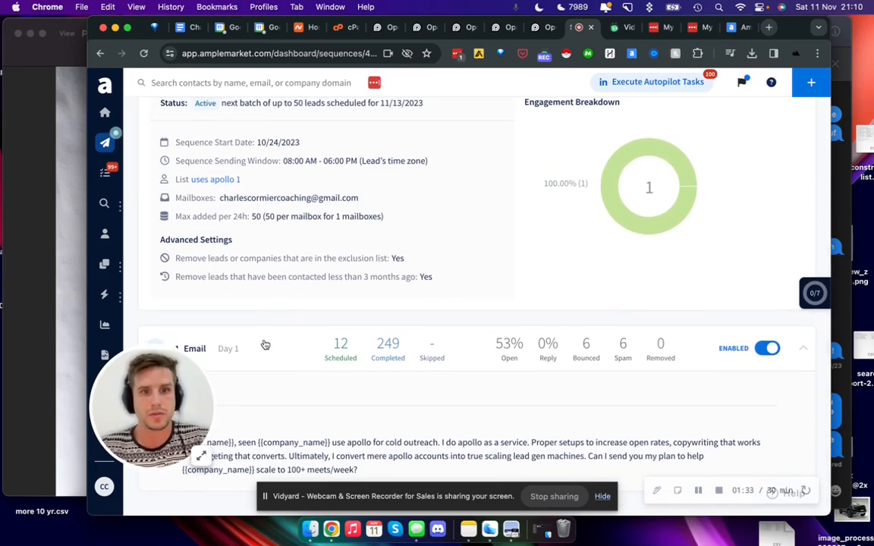
pyautogui.click(265, 346)
pyautogui.moveTo(160, 411); pyautogui.dragTo(159, 545)
pyautogui.scroll(-1, 349, 400)
pyautogui.scroll(1, 349, 402)
pyautogui.scroll(-1, 349, 401)
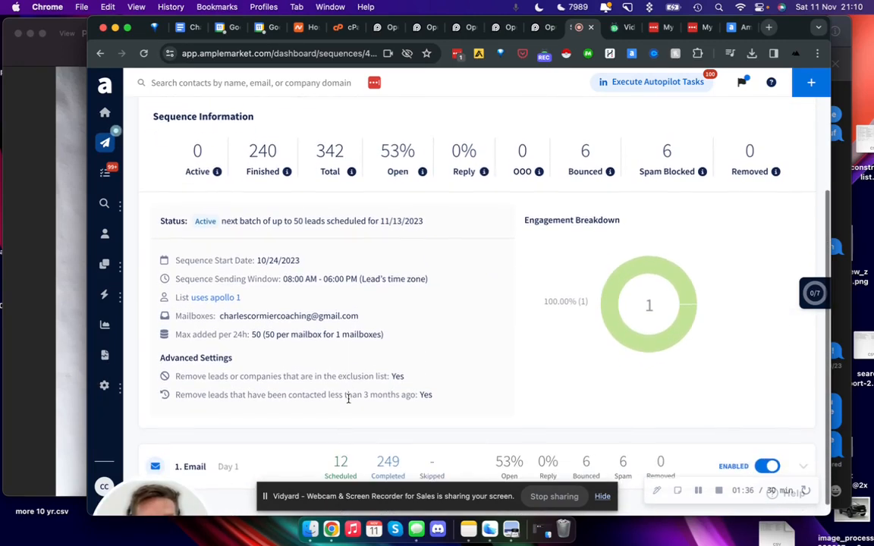
pyautogui.click(194, 469)
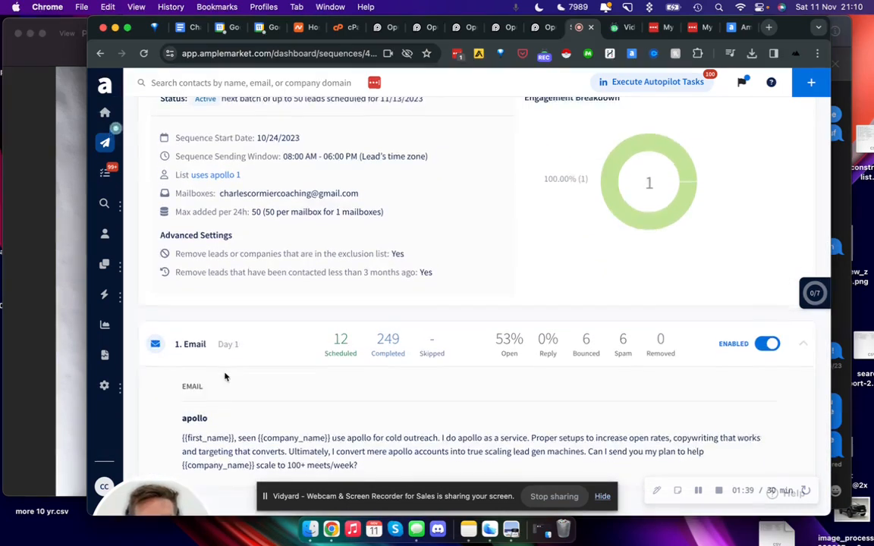
# Step: Highlight the subject and body of the Day 1 email, and review the sequence's statistics again
pyautogui.moveTo(357, 465); pyautogui.dragTo(165, 419)
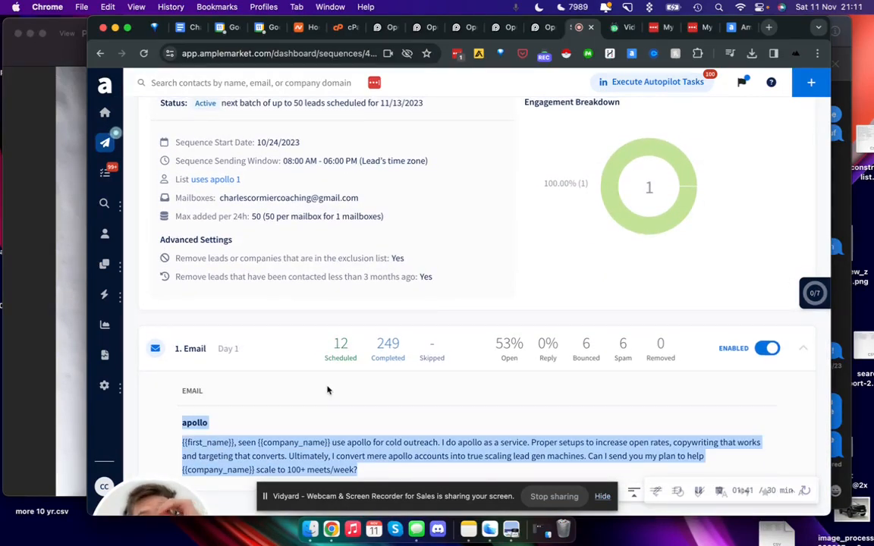
pyautogui.moveTo(179, 464); pyautogui.dragTo(228, 176)
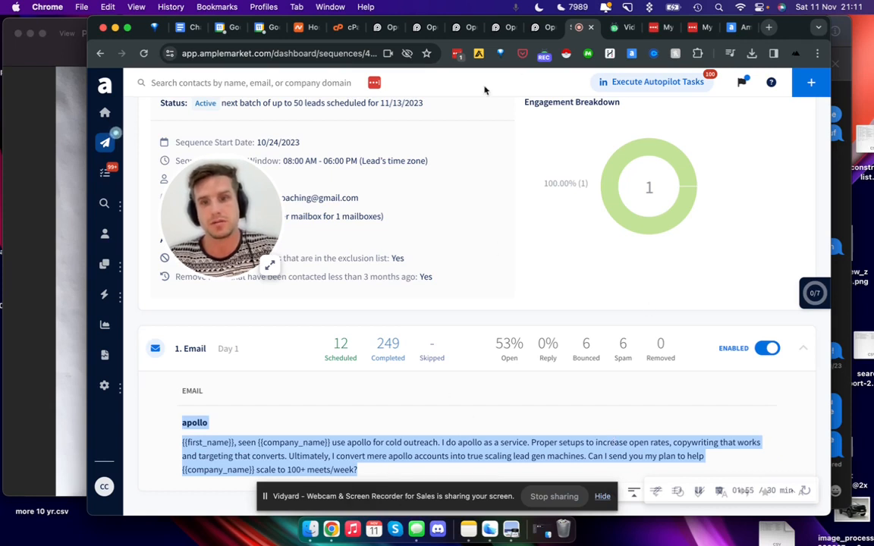
pyautogui.tripleClick(504, 457)
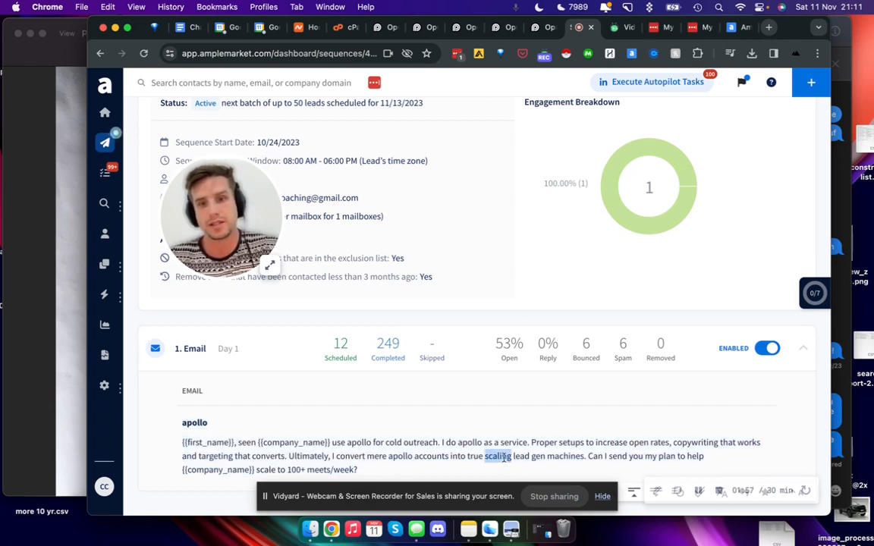
pyautogui.tripleClick(524, 456)
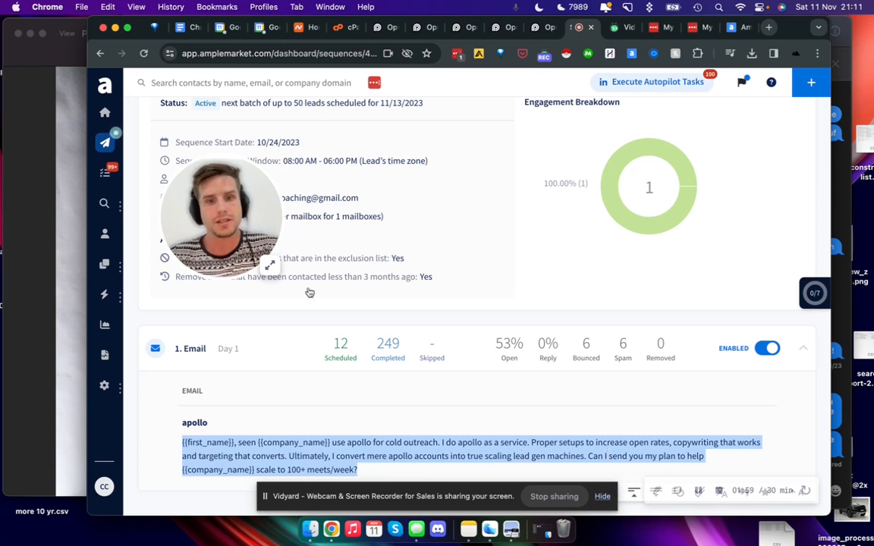
pyautogui.moveTo(254, 231); pyautogui.dragTo(215, 456)
pyautogui.scroll(5, 322, 332)
pyautogui.scroll(-3, 360, 374)
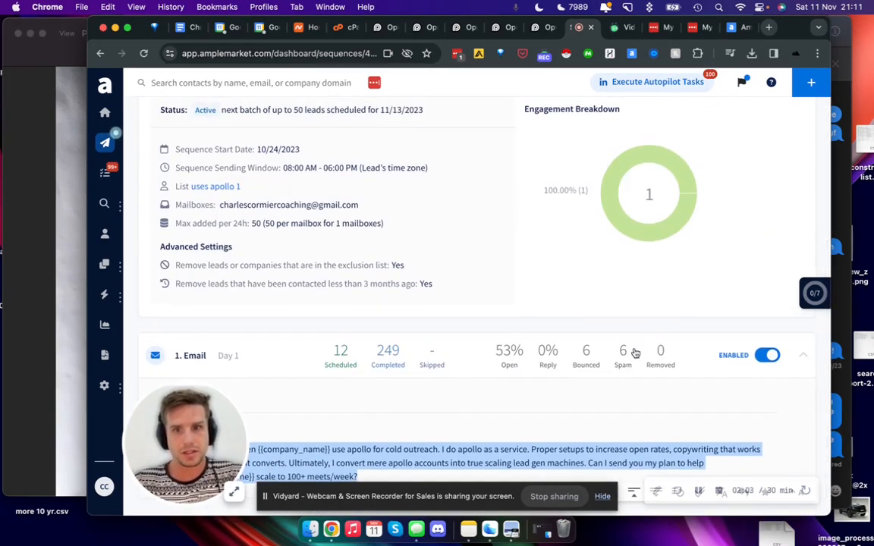
pyautogui.scroll(5, 527, 307)
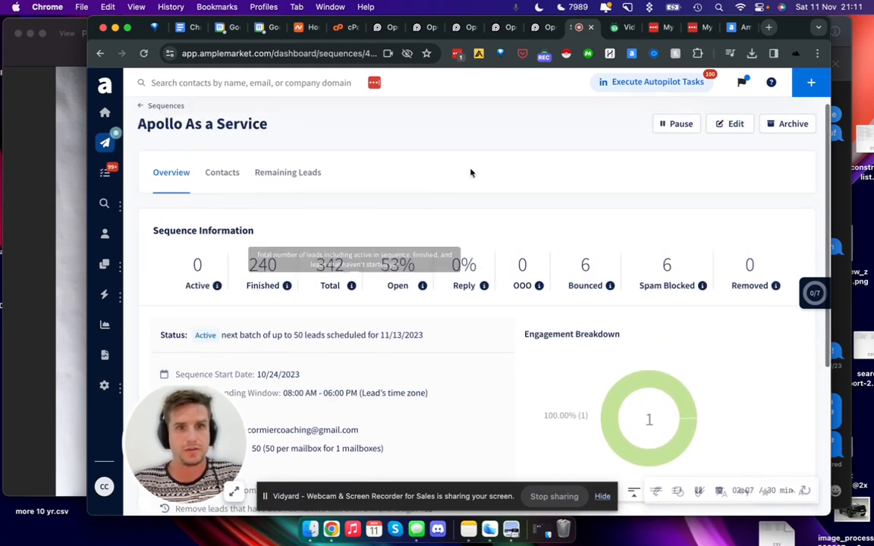
# Step: Go to the Searcher page and expand the Technologies filter in the company filters
pyautogui.click(104, 142)
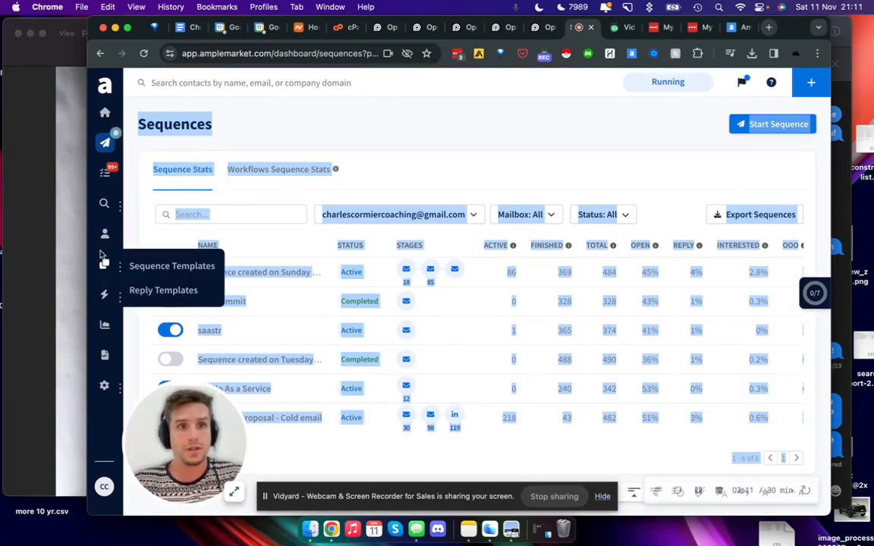
pyautogui.click(105, 204)
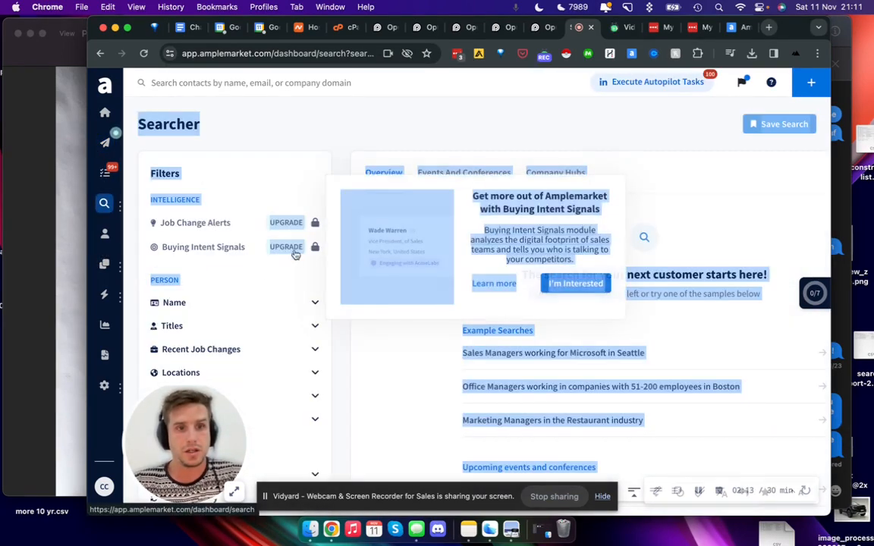
pyautogui.scroll(-5, 220, 304)
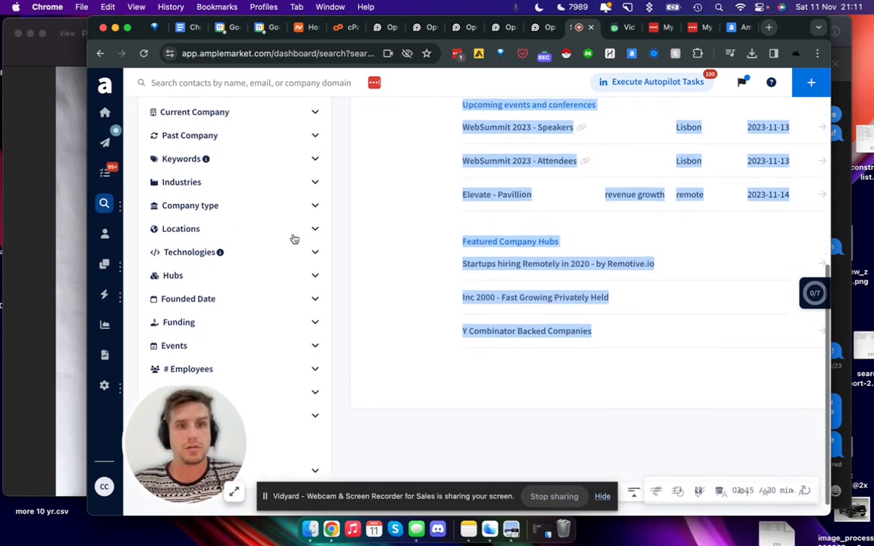
pyautogui.click(314, 253)
pyautogui.scroll(3, 212, 205)
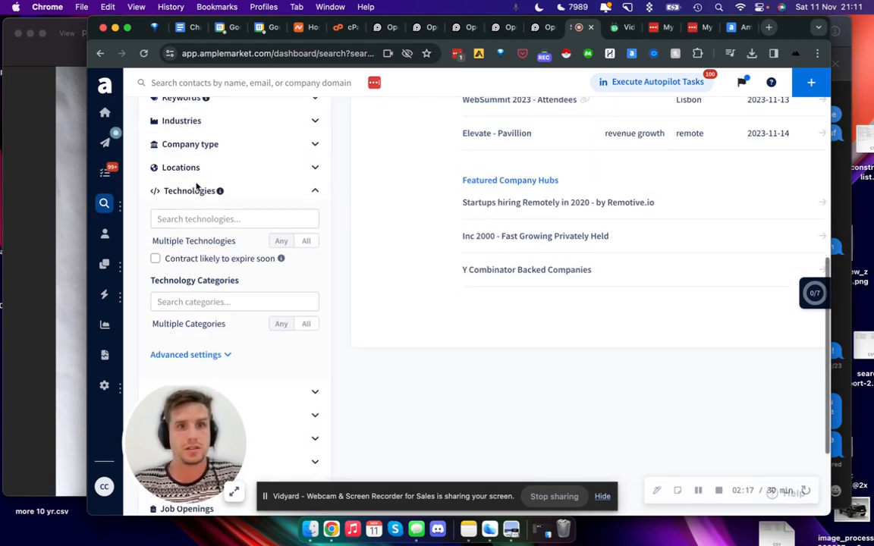
# Step: Search the technology options for zoominfo, then clear the search text
pyautogui.click(214, 218)
pyautogui.write('zoom')
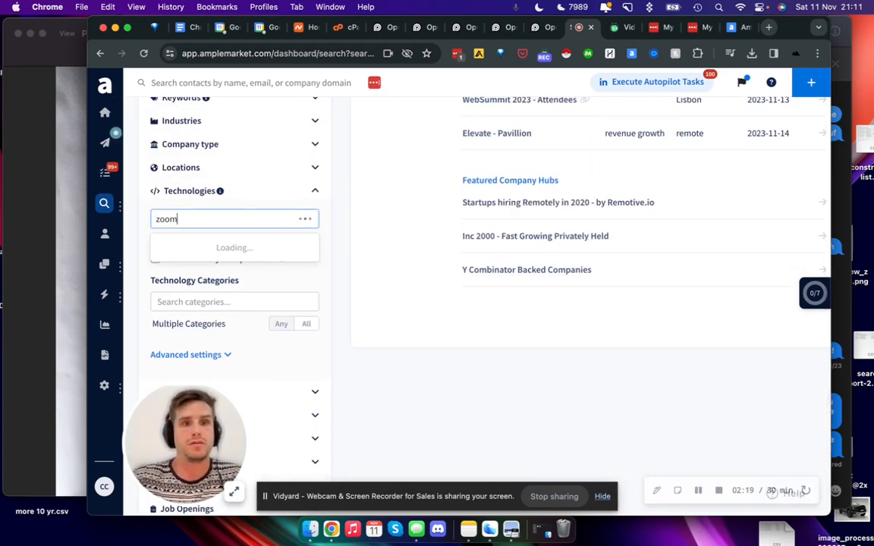
pyautogui.write('info')
pyautogui.press('super+a')
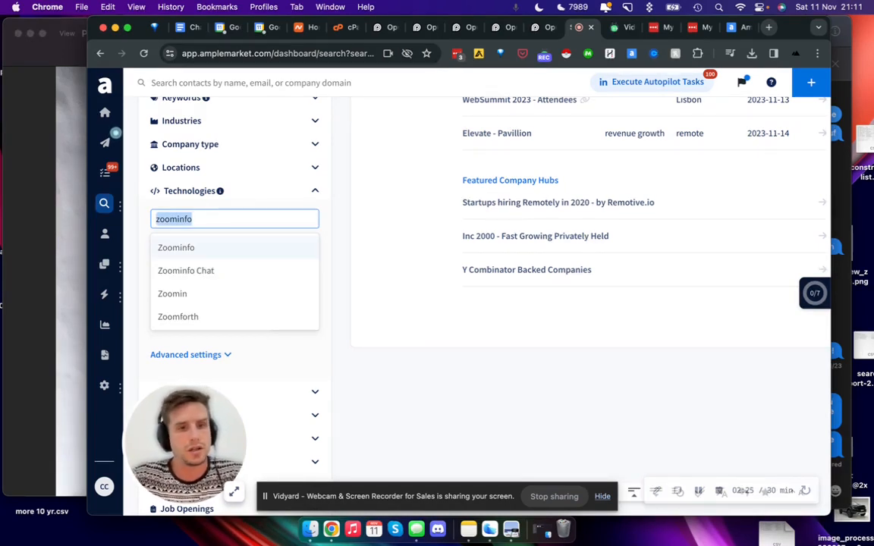
pyautogui.press('BackSpace')
# Step: Search the technology options for instantly and look through the suggestions
pyautogui.write('instantly')
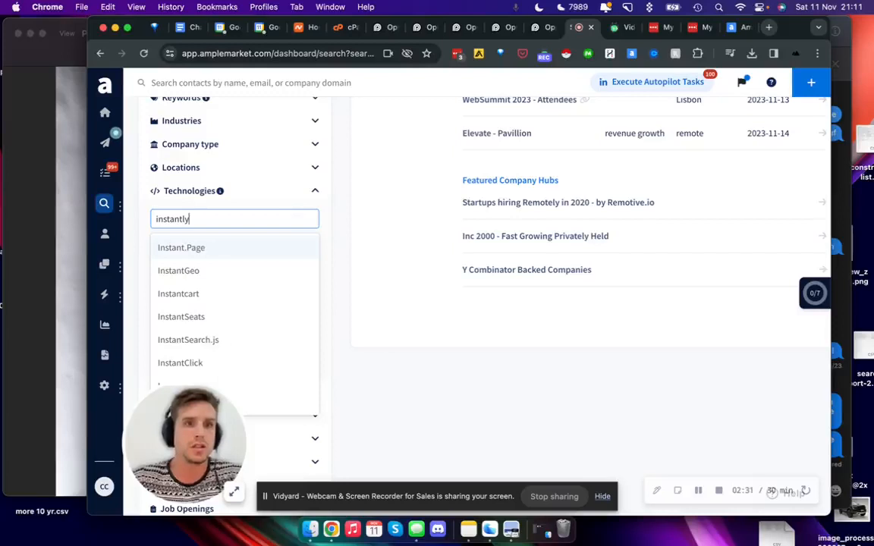
pyautogui.scroll(-2, 236, 307)
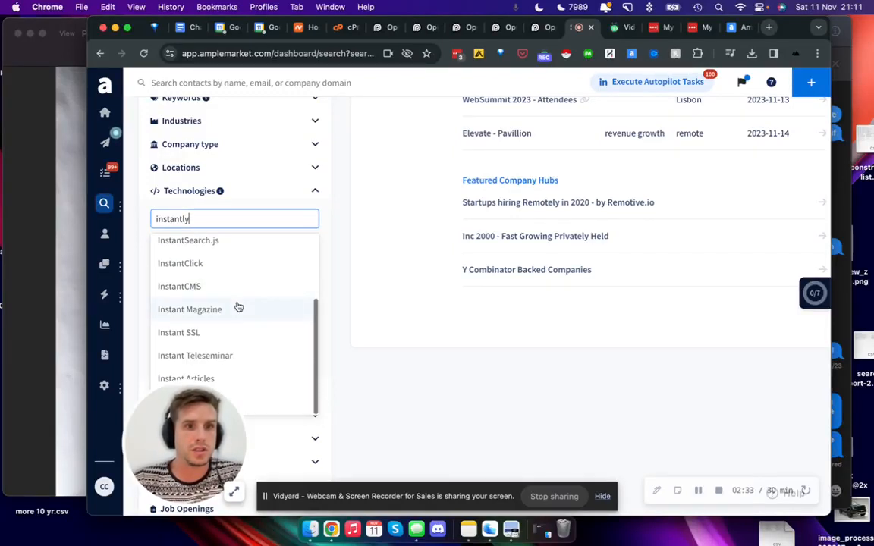
pyautogui.scroll(2, 246, 339)
# Step: Search the technologies for close, filter by Close.io and review the matching people
pyautogui.press('super+a')
pyautogui.write('cl')
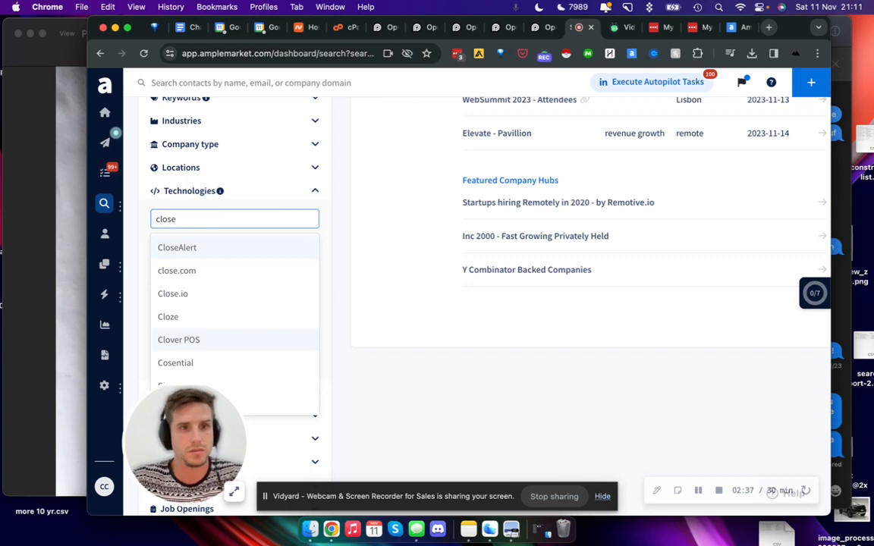
pyautogui.click(206, 295)
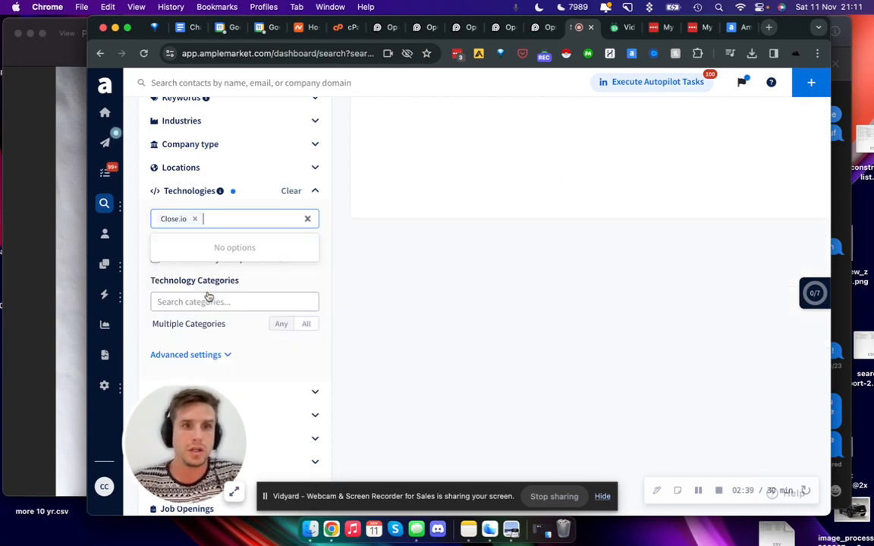
pyautogui.scroll(-3, 533, 254)
pyautogui.scroll(-5, 533, 254)
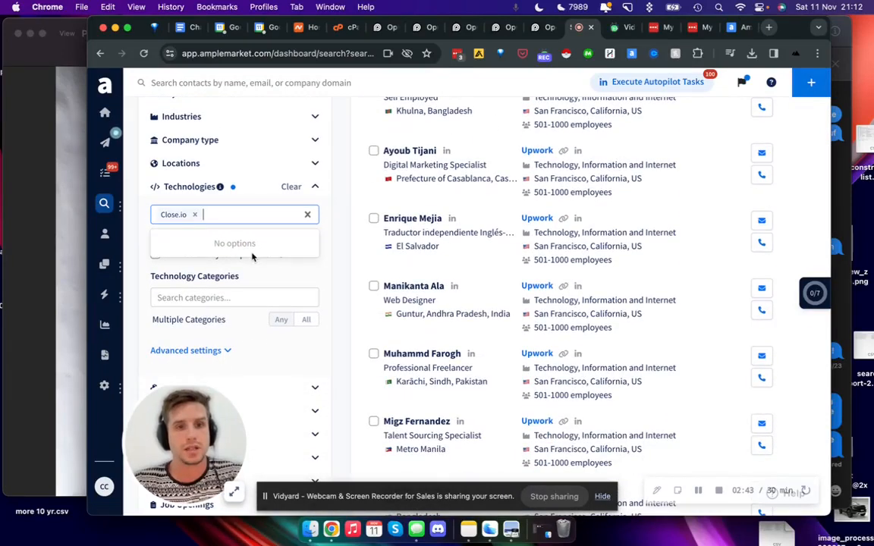
pyautogui.scroll(10, 446, 339)
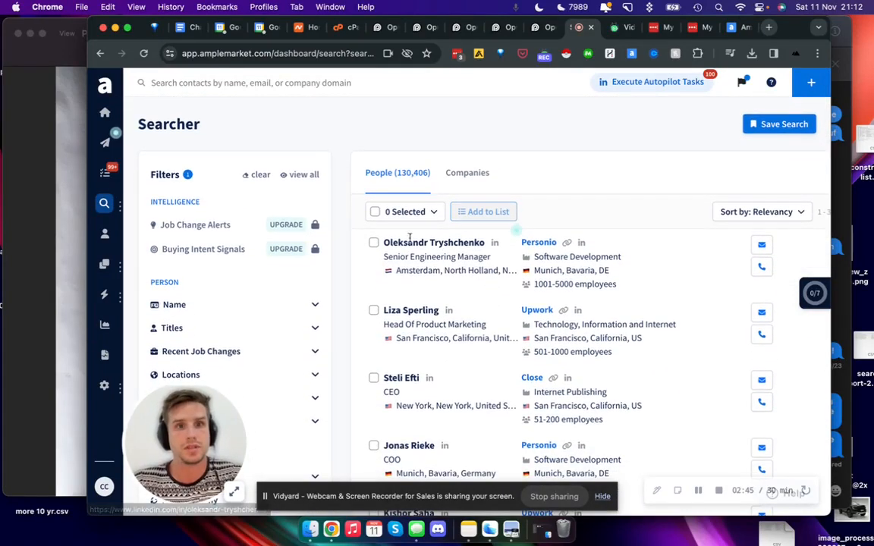
# Step: Expand the Titles filter and add ceo as a job title
pyautogui.scroll(-3, 285, 329)
pyautogui.click(240, 176)
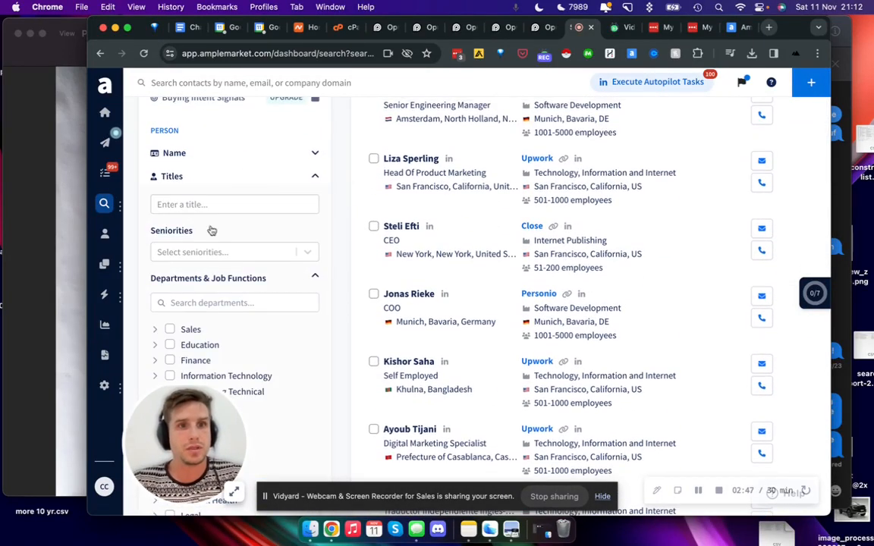
pyautogui.write('ceo')
pyautogui.press('Return')
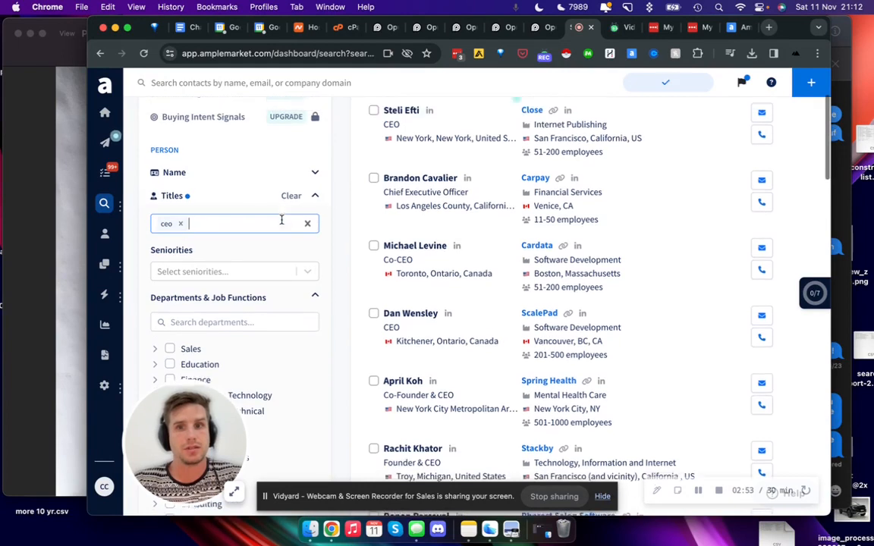
# Step: Review the filtered people, remove the ceo title from the Titles filter and add it again
pyautogui.scroll(5, 550, 203)
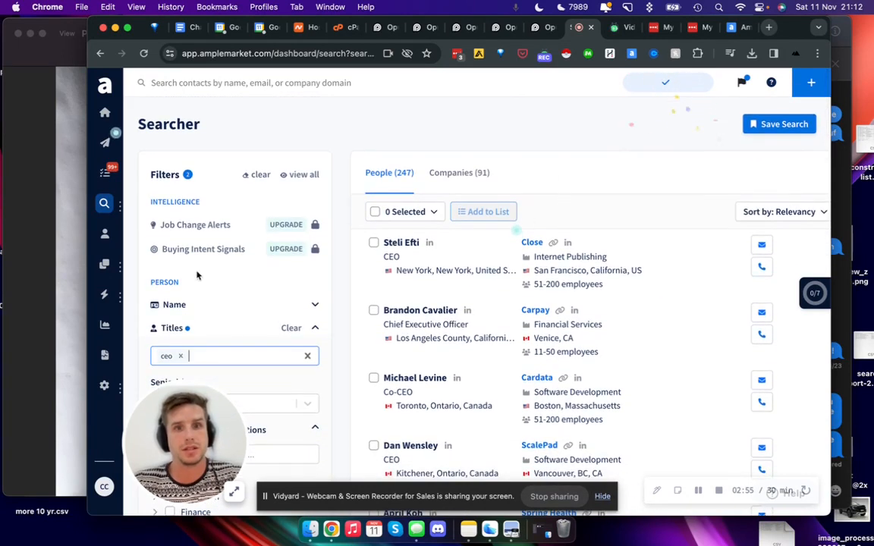
pyautogui.scroll(-3, 287, 335)
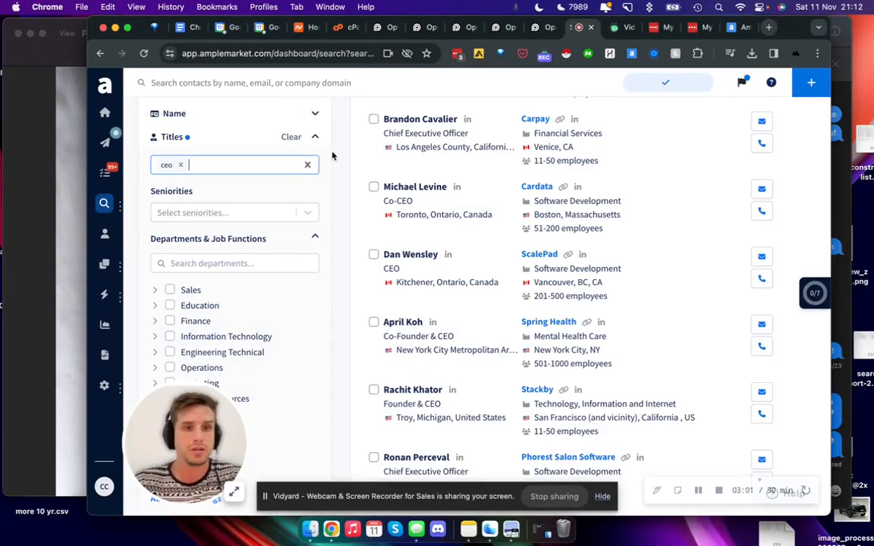
pyautogui.scroll(-4, 288, 283)
pyautogui.scroll(6, 287, 229)
pyautogui.press('BackSpace')
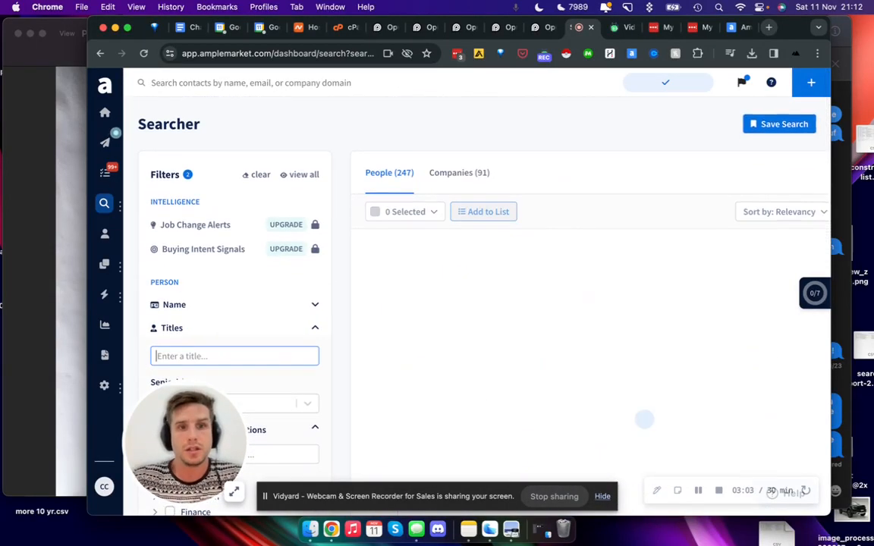
pyautogui.write('ceo')
pyautogui.press('Return')
# Step: Replace Close.io with Outreach in the Technologies filter
pyautogui.scroll(-3, 273, 173)
pyautogui.scroll(-10, 274, 174)
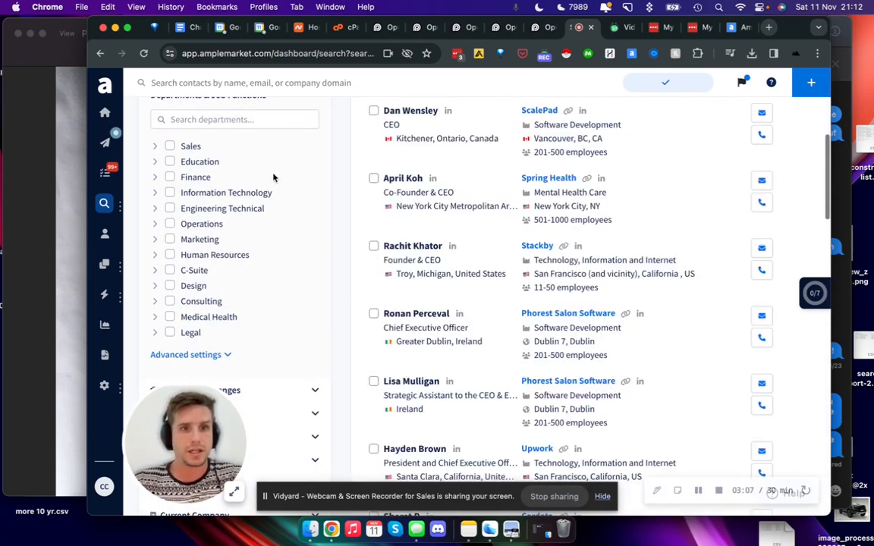
pyautogui.click(220, 297)
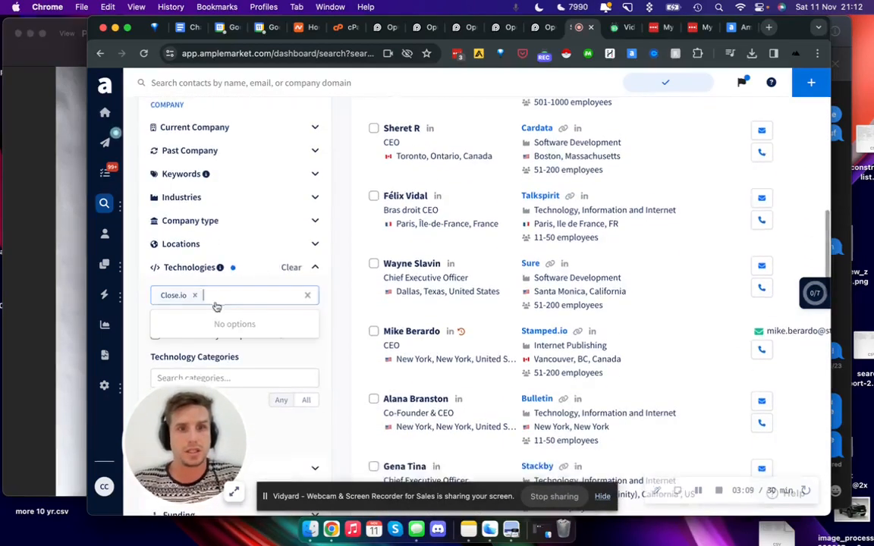
pyautogui.press('BackSpace')
pyautogui.write('outreach')
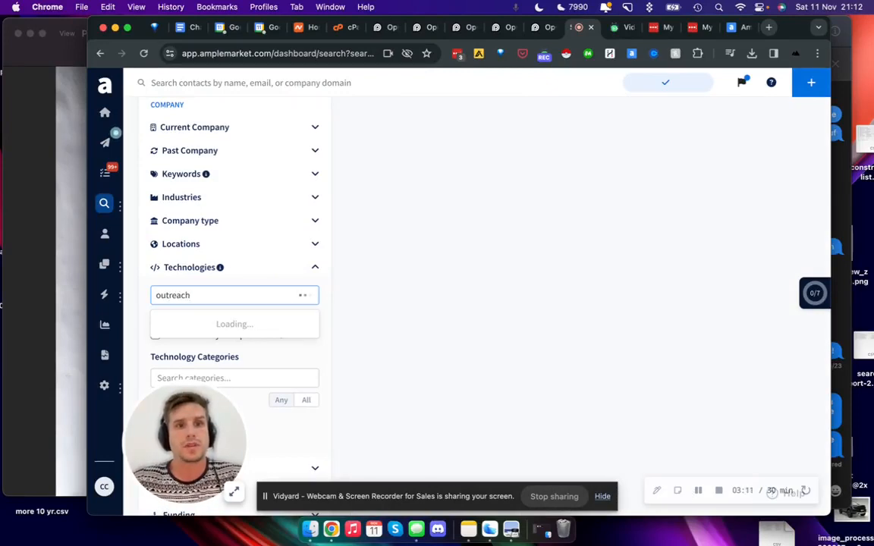
pyautogui.click(226, 324)
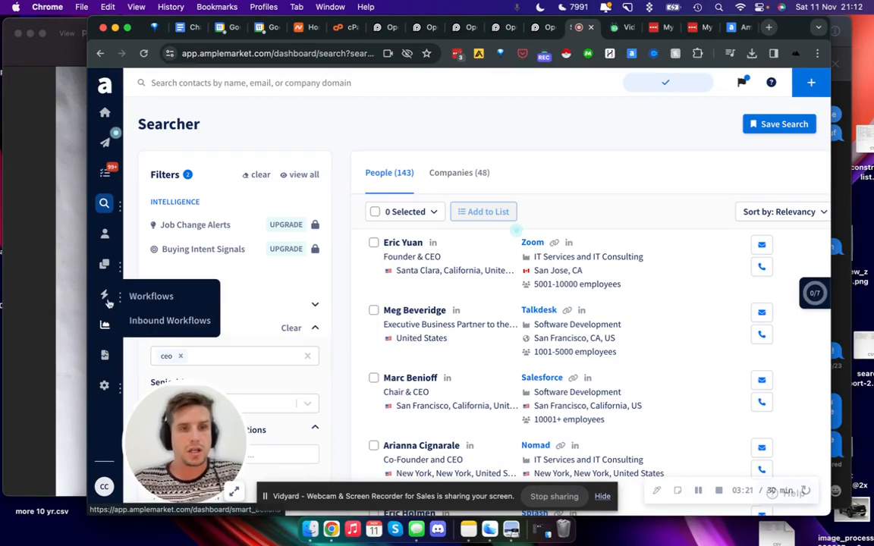
# Step: Collapse the Technologies filter, expand the Hubs filter and check its company hub options
pyautogui.scroll(-10, 244, 240)
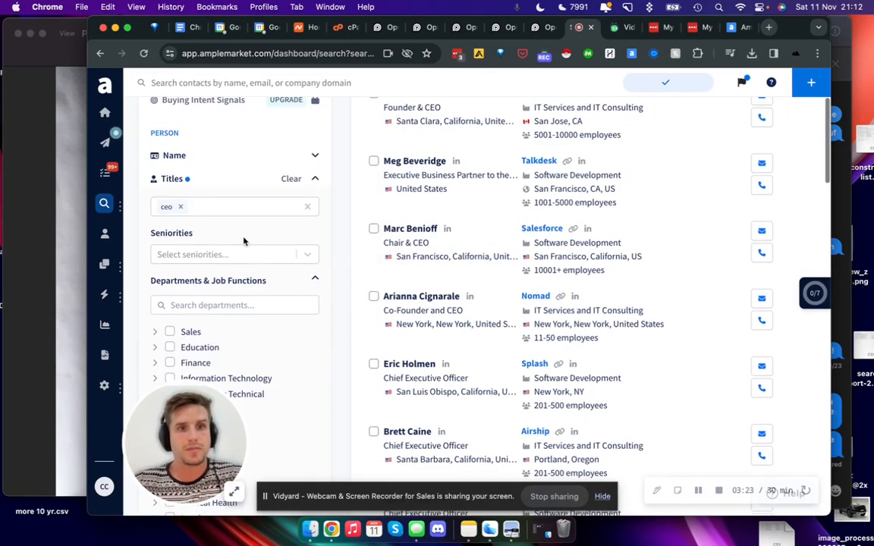
pyautogui.scroll(-2, 243, 237)
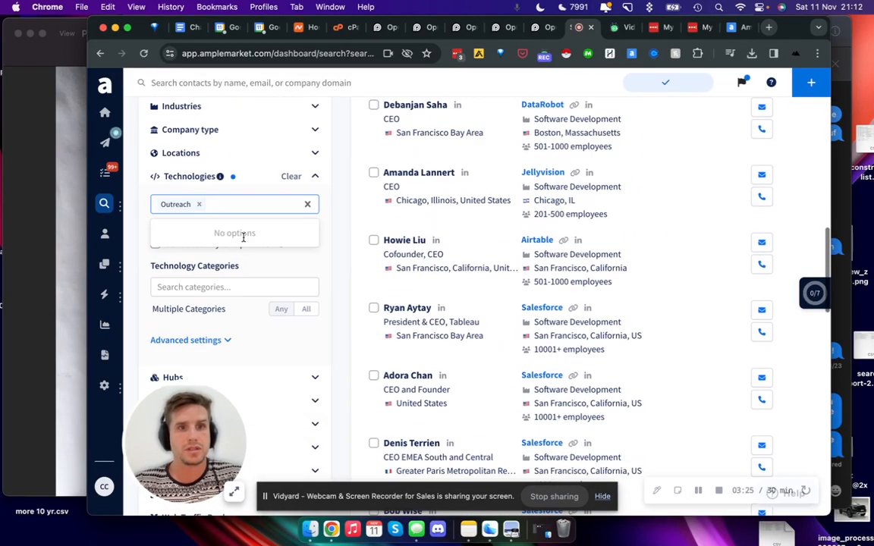
pyautogui.click(322, 199)
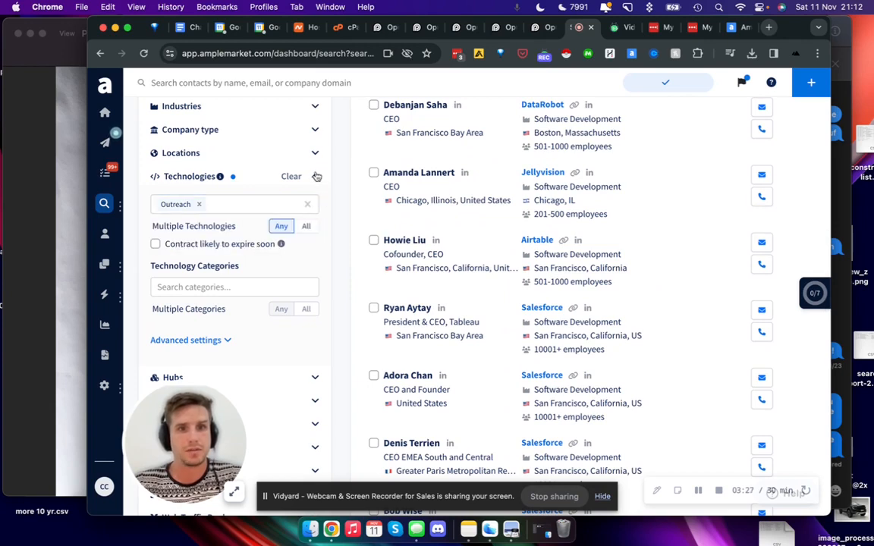
pyautogui.click(316, 176)
pyautogui.click(314, 201)
pyautogui.scroll(-2, 313, 202)
pyautogui.scroll(1, 305, 221)
pyautogui.click(243, 210)
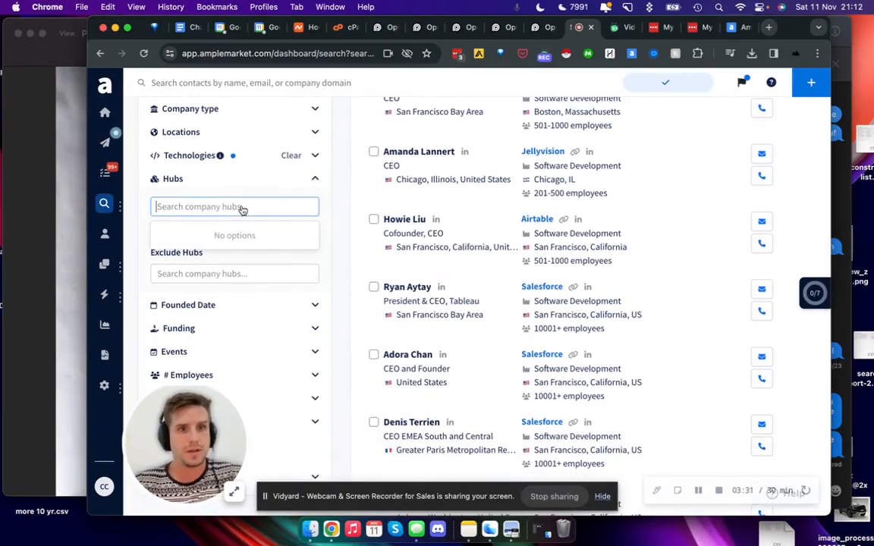
pyautogui.scroll(-3, 248, 289)
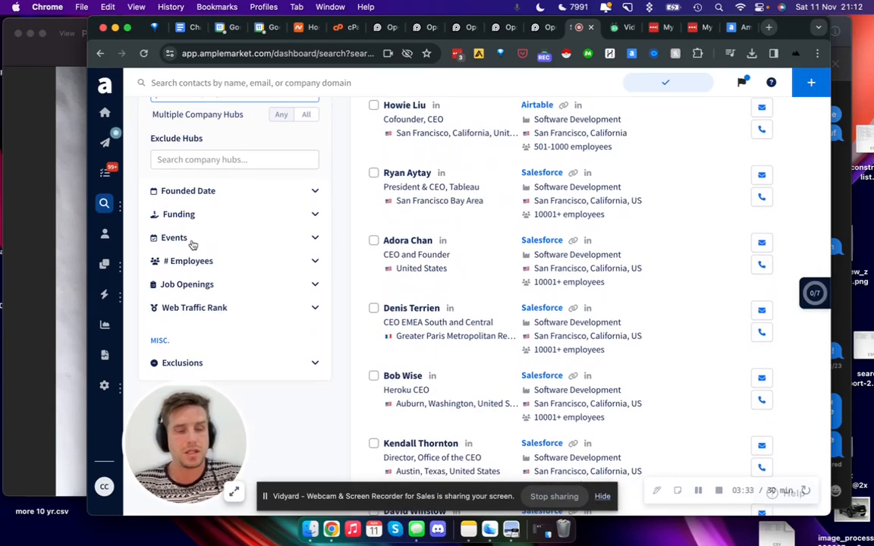
# Step: Open the Sequences page in a new browser tab while staying on the search
pyautogui.rightClick(107, 143)
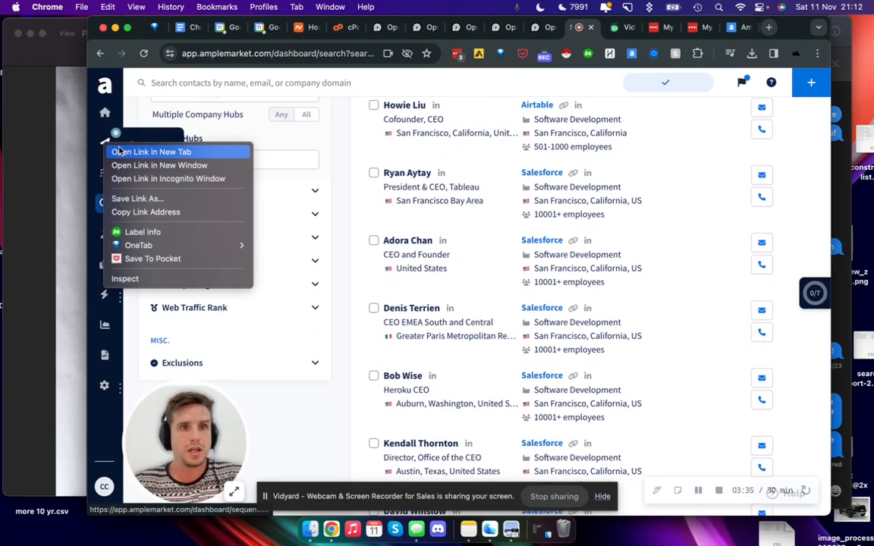
pyautogui.click(121, 152)
# Step: Expand the Events filter and search its events and conferences for 2023
pyautogui.click(193, 241)
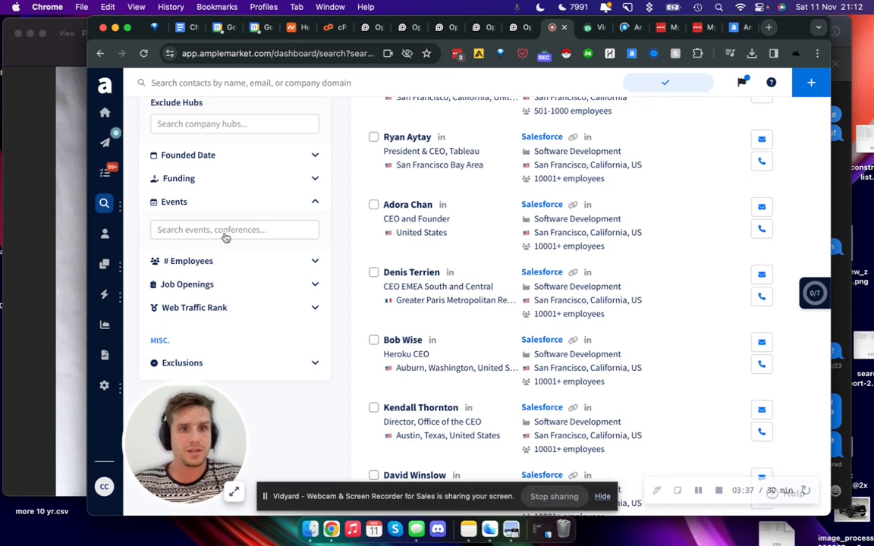
pyautogui.click(225, 238)
pyautogui.write('2023')
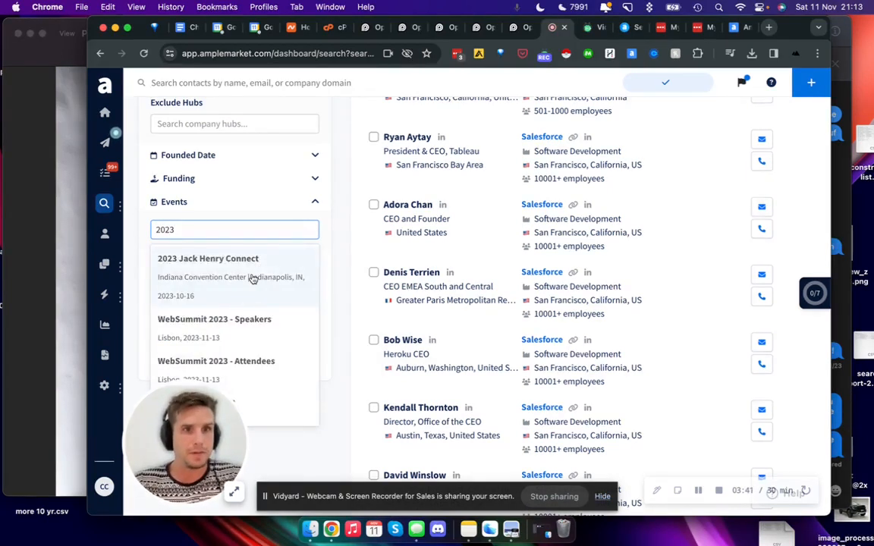
# Step: Examine the suggested events and conferences, including their locations and dates
pyautogui.scroll(-2, 252, 279)
pyautogui.scroll(2, 253, 279)
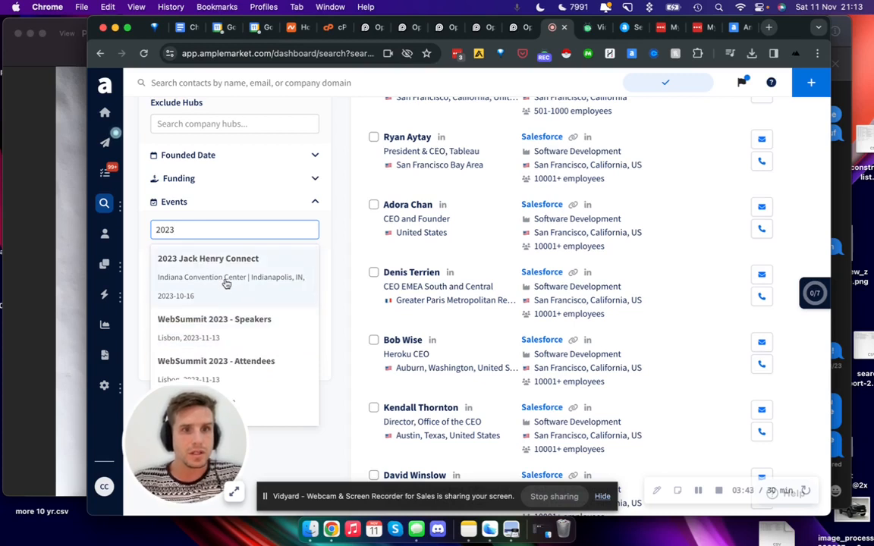
pyautogui.scroll(-2, 228, 281)
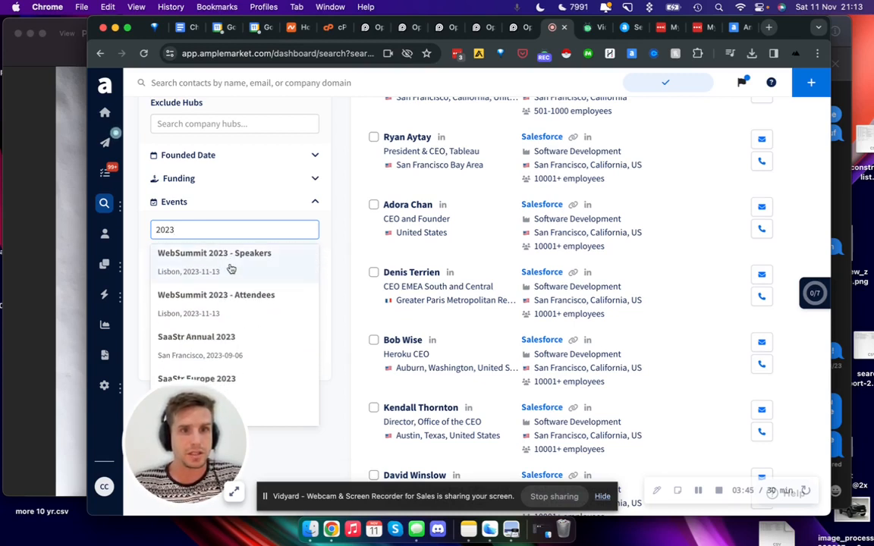
pyautogui.scroll(-5, 233, 273)
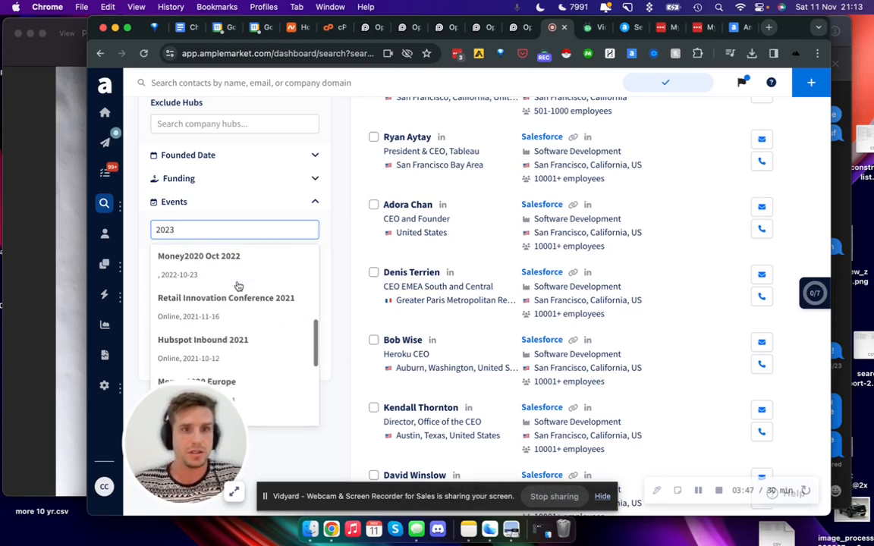
pyautogui.scroll(-6, 237, 286)
pyautogui.scroll(-1, 237, 286)
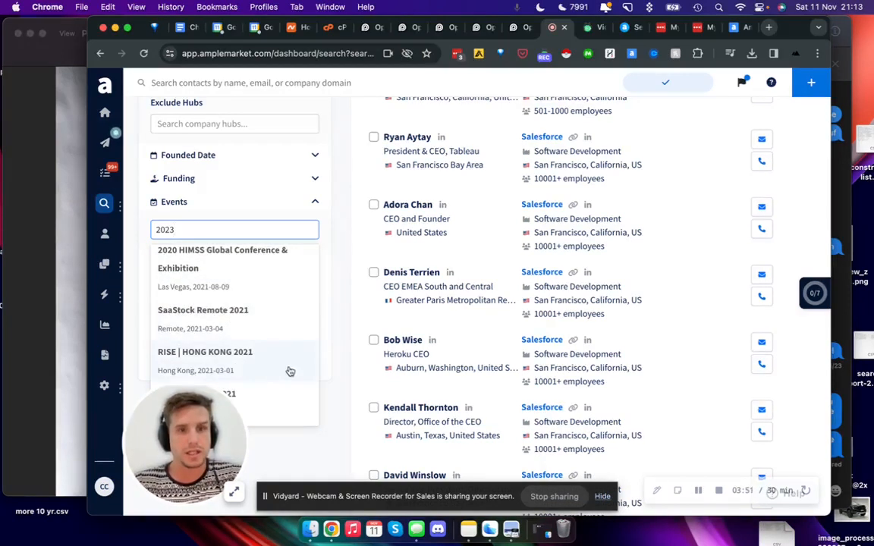
pyautogui.scroll(10, 259, 347)
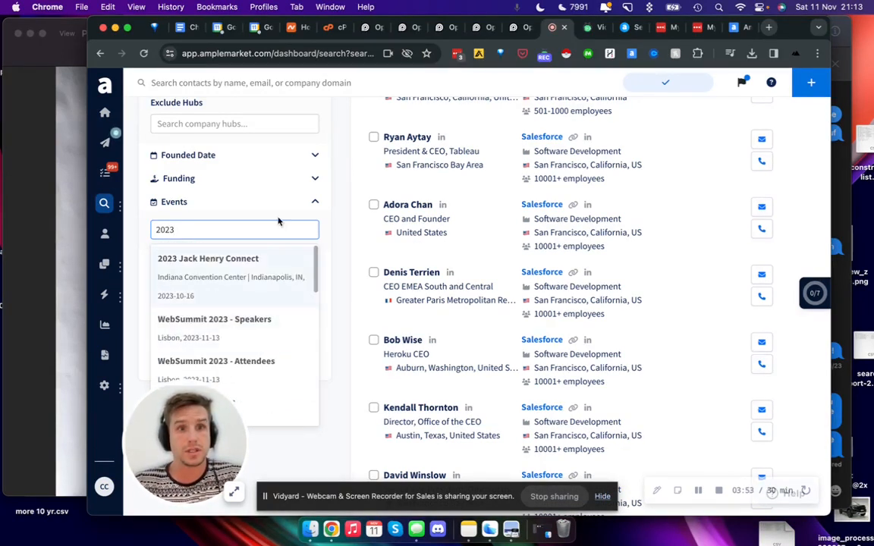
pyautogui.scroll(-4, 248, 282)
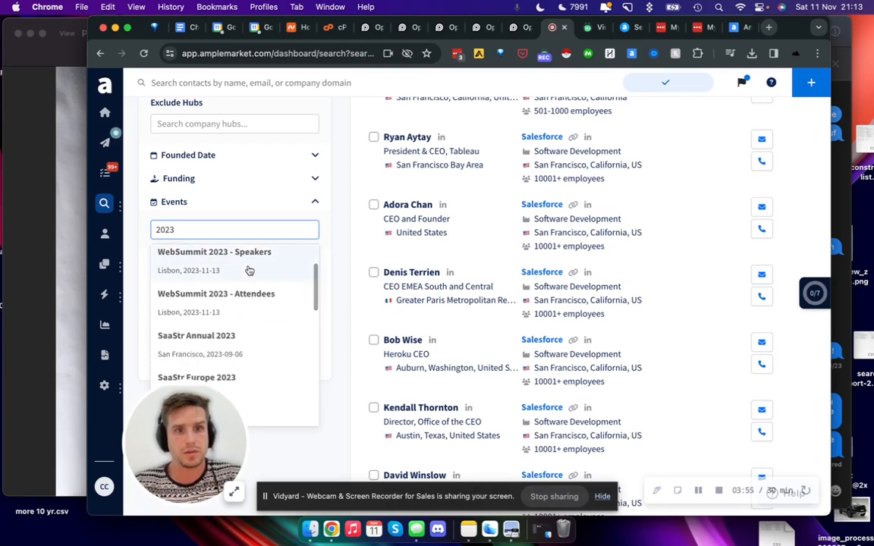
# Step: Replace the 2023 search in the Events filter with a search for 2024 events
pyautogui.scroll(4, 249, 271)
pyautogui.press('super+a')
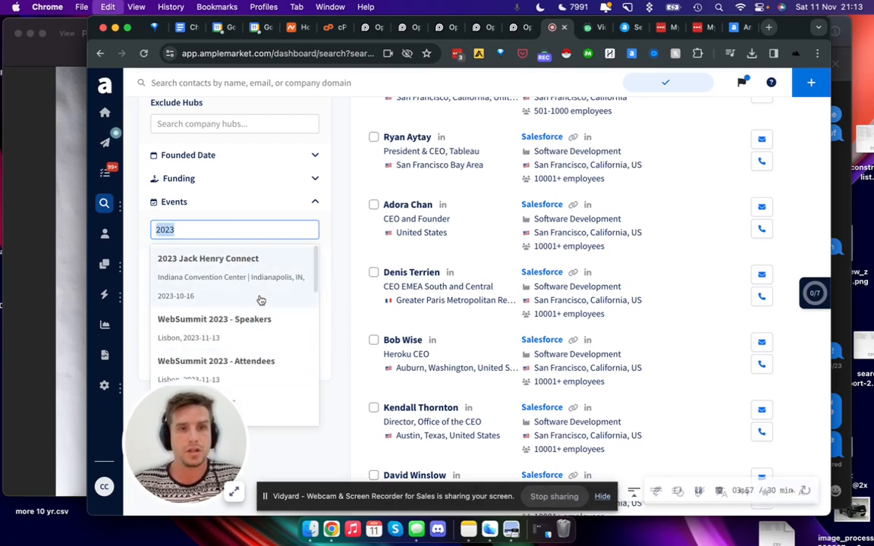
pyautogui.write('2024')
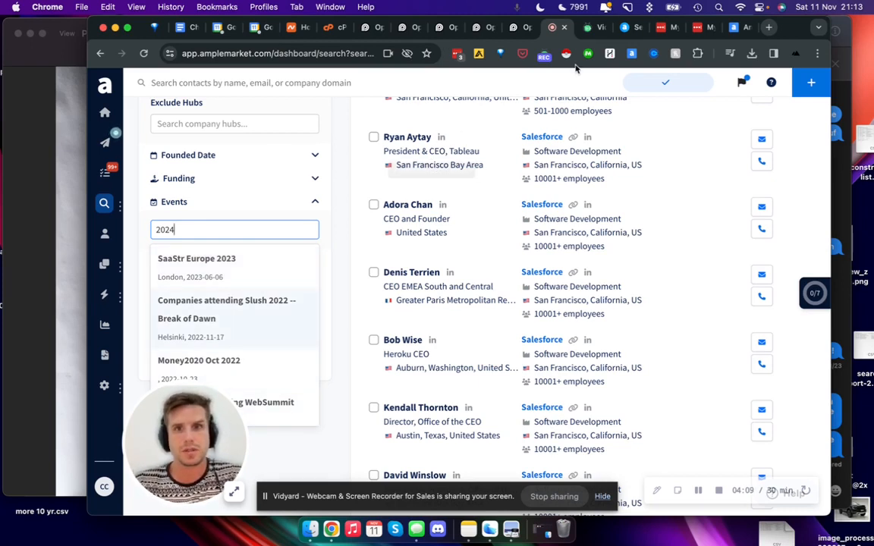
# Step: Switch to the Sequences page and review the open, reply and interested rates of the listed sequences
pyautogui.click(612, 28)
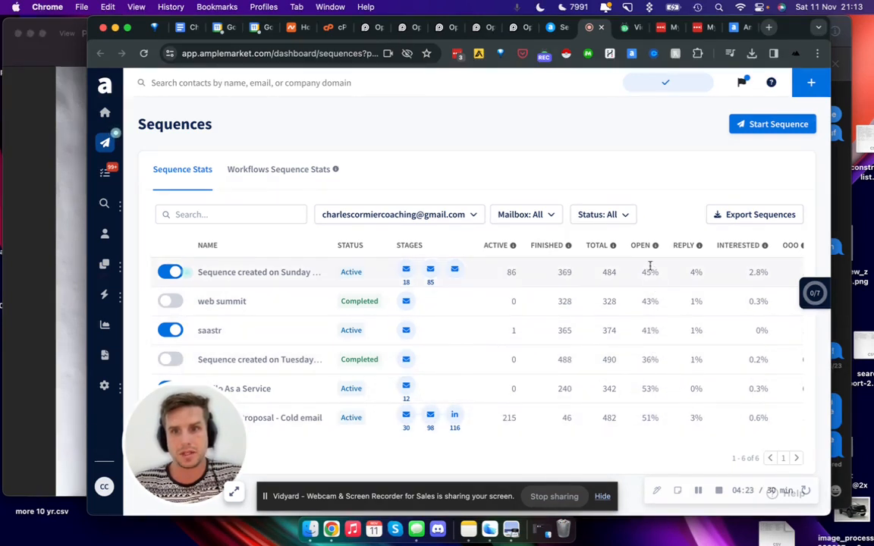
pyautogui.scroll(-1, 496, 353)
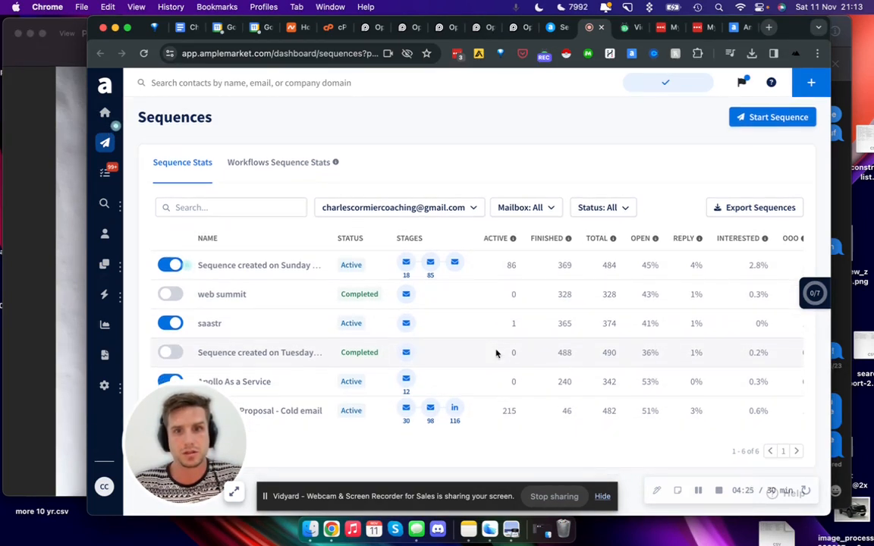
pyautogui.scroll(1, 497, 353)
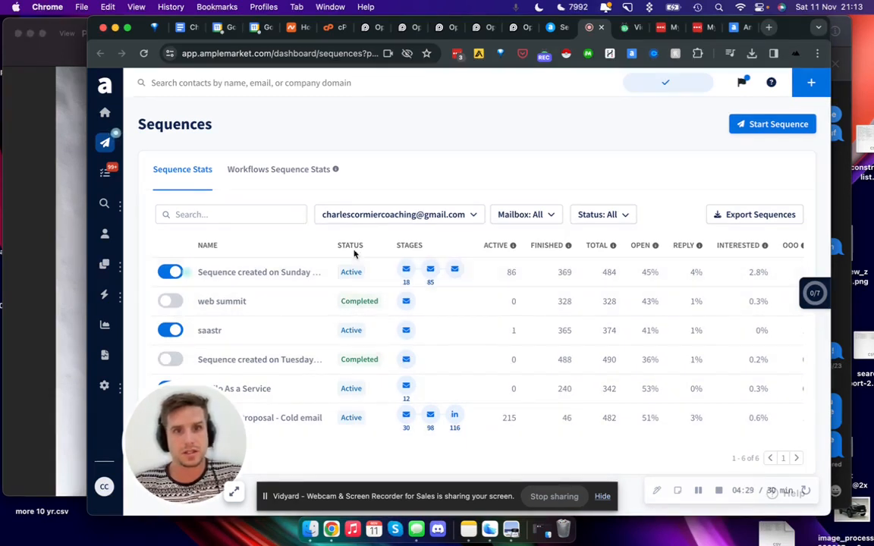
# Step: Open the first sequence in the list, read its Day 1 email, and return to the sequences overview
pyautogui.click(257, 273)
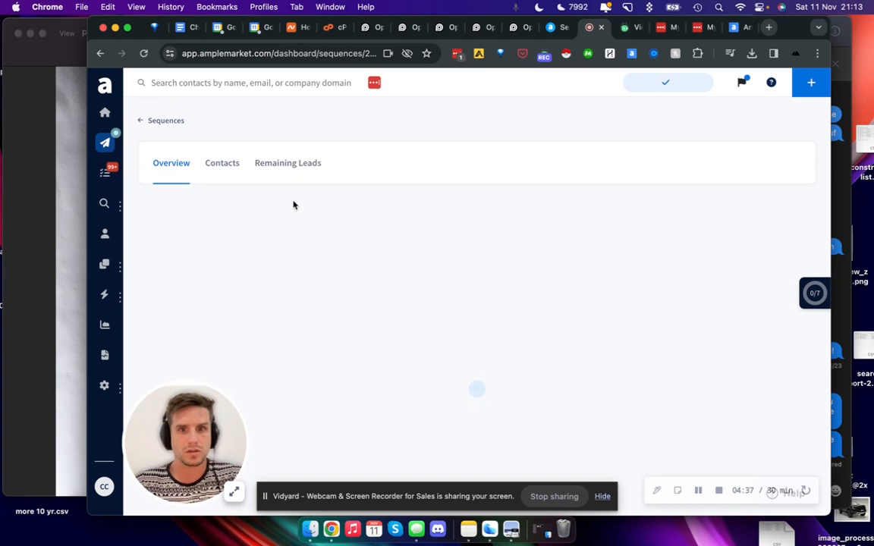
pyautogui.scroll(-5, 425, 260)
pyautogui.scroll(1, 421, 281)
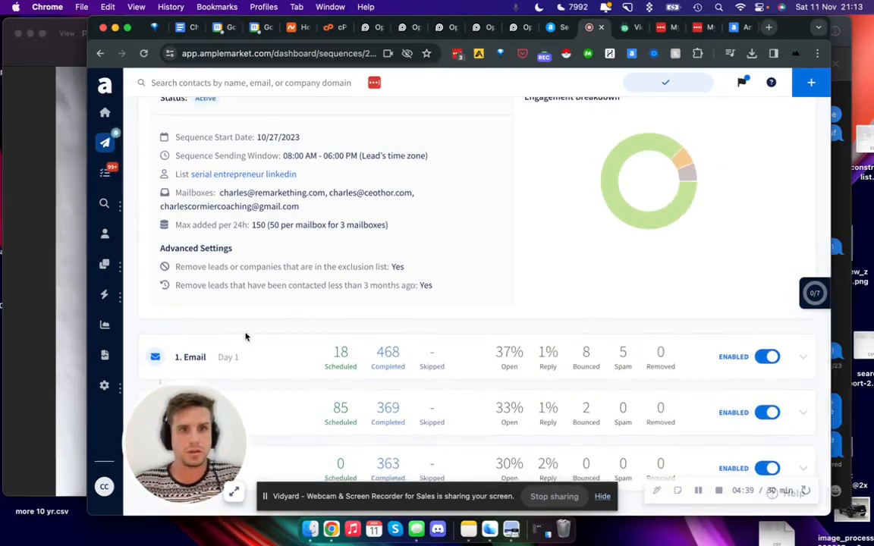
pyautogui.click(255, 358)
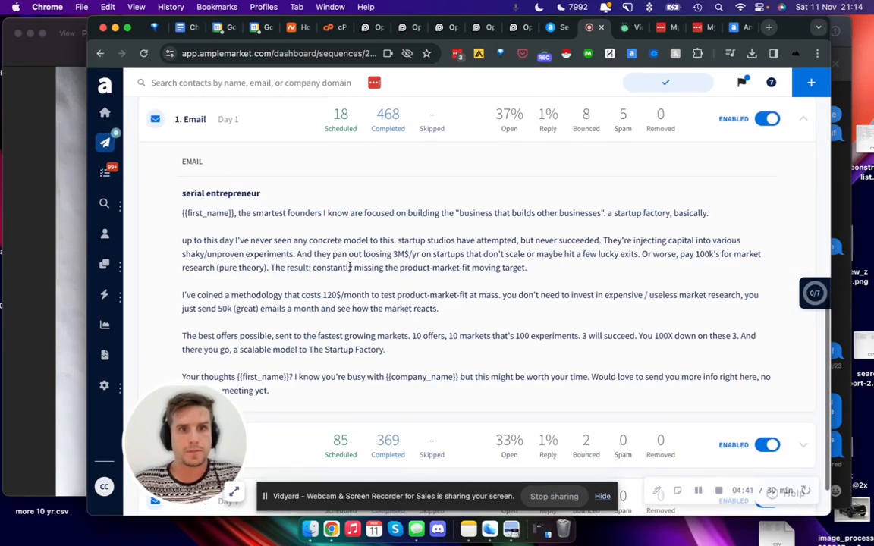
pyautogui.tripleClick(423, 213)
pyautogui.scroll(5, 422, 215)
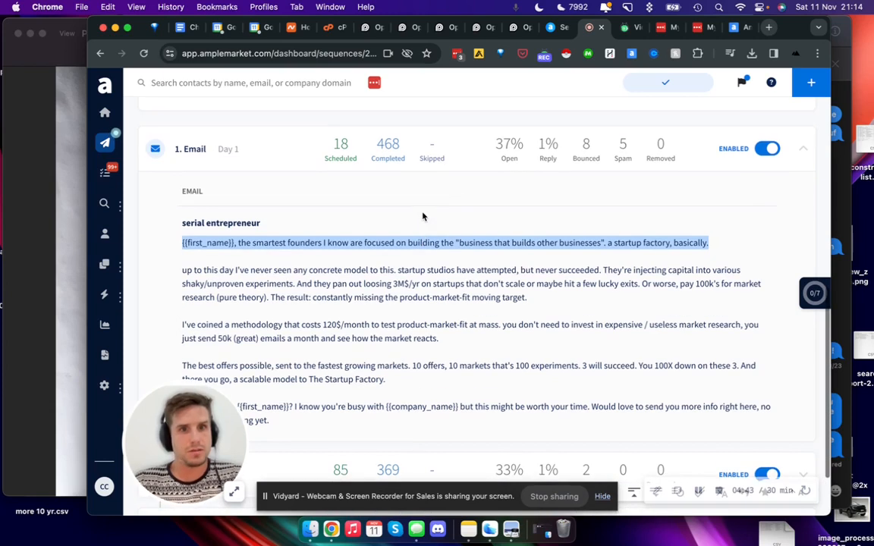
pyautogui.scroll(5, 423, 217)
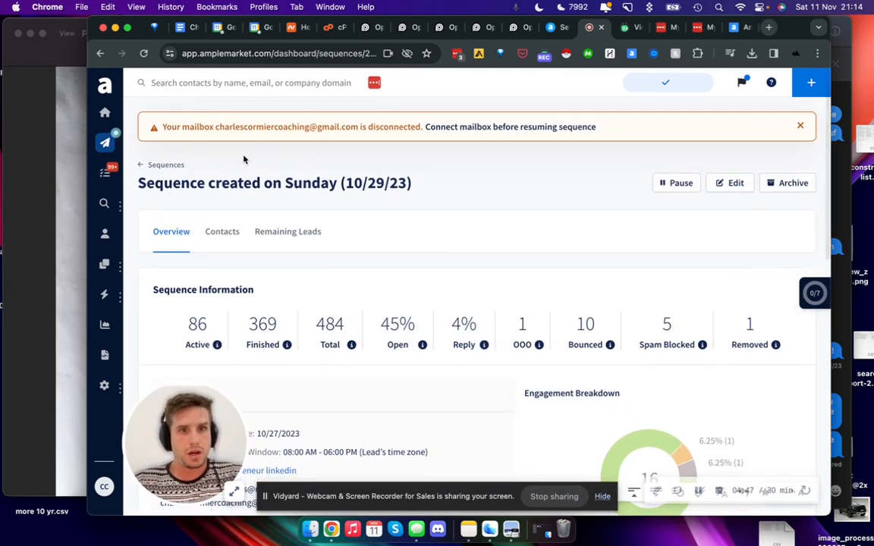
pyautogui.click(161, 164)
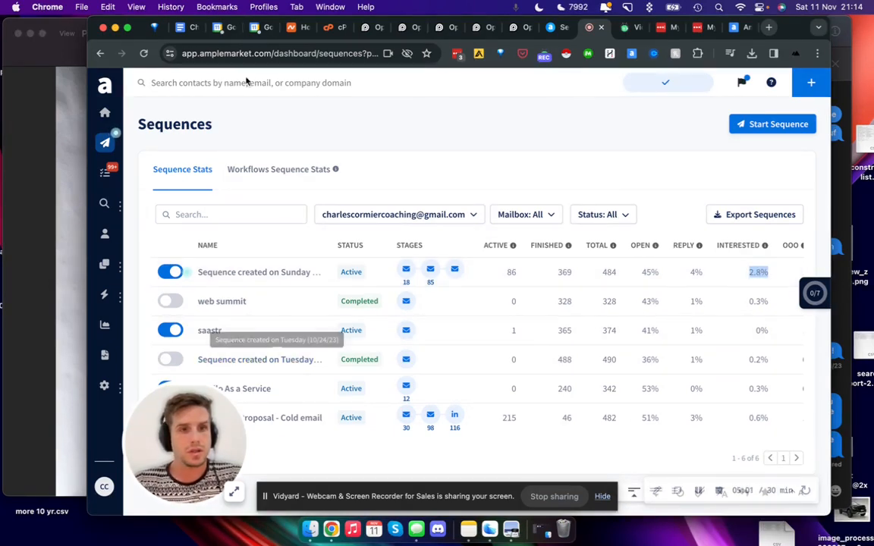
# Step: Return to the contact search page and reopen the event search in the Events filter
pyautogui.click(557, 27)
pyautogui.click(205, 237)
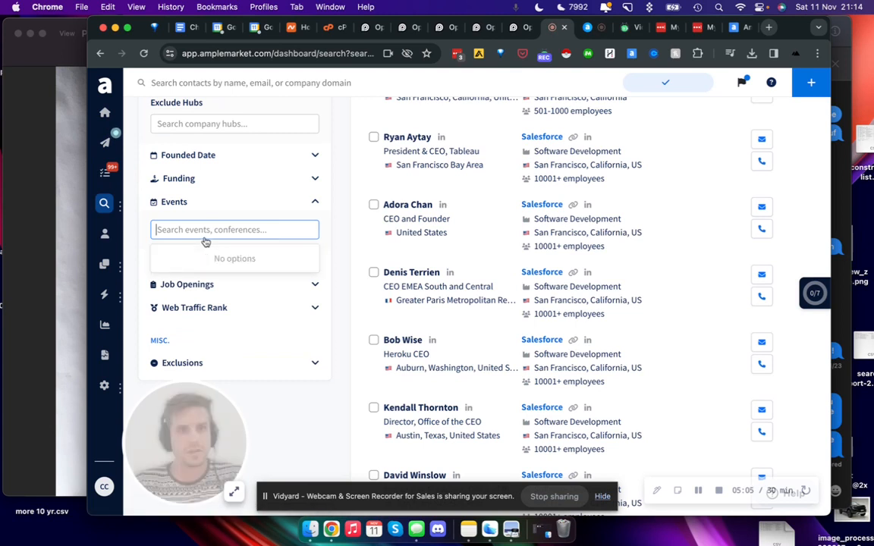
pyautogui.click(207, 229)
pyautogui.click(181, 230)
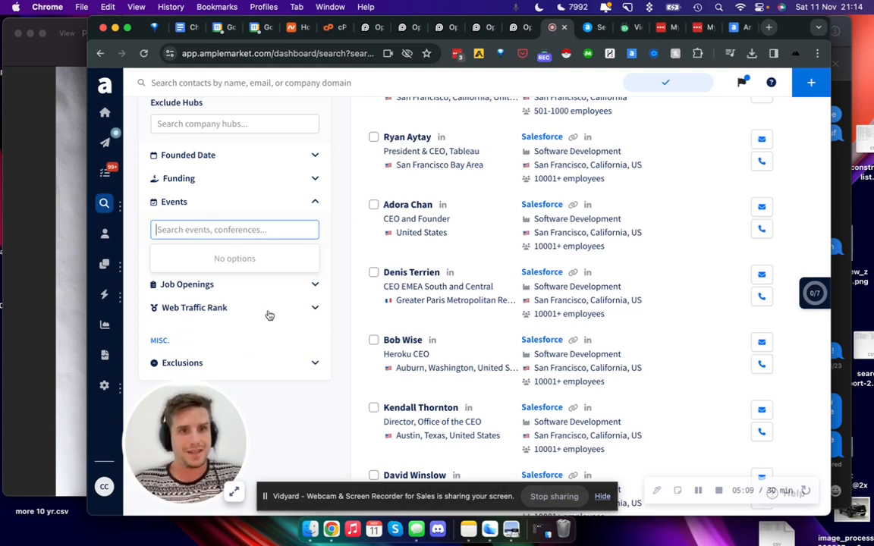
# Step: Expand the Job Openings filter and examine its seniorities, departments and advanced settings
pyautogui.click(273, 286)
pyautogui.scroll(3, 241, 255)
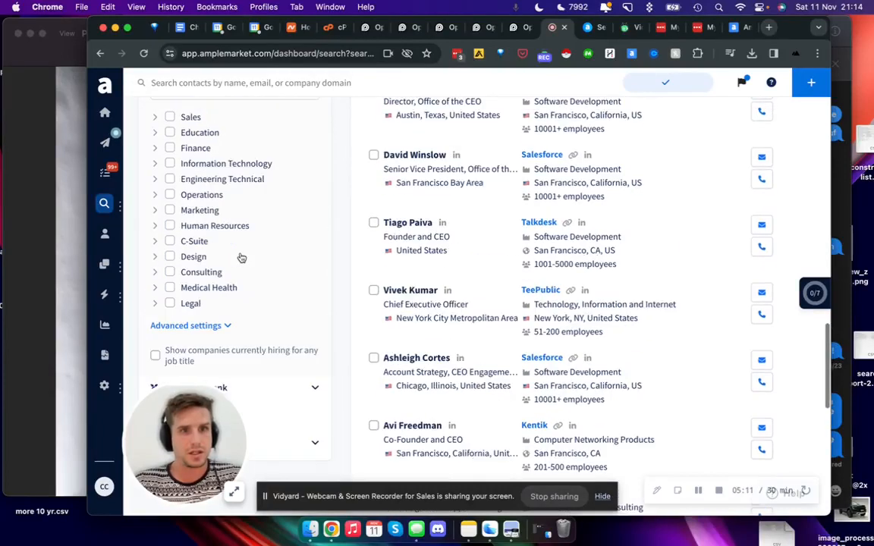
pyautogui.scroll(4, 275, 215)
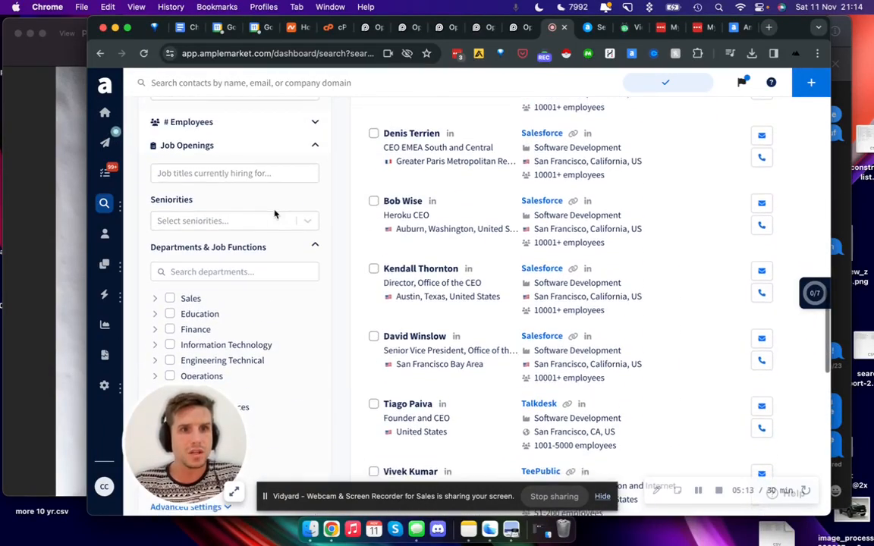
pyautogui.scroll(-5, 275, 214)
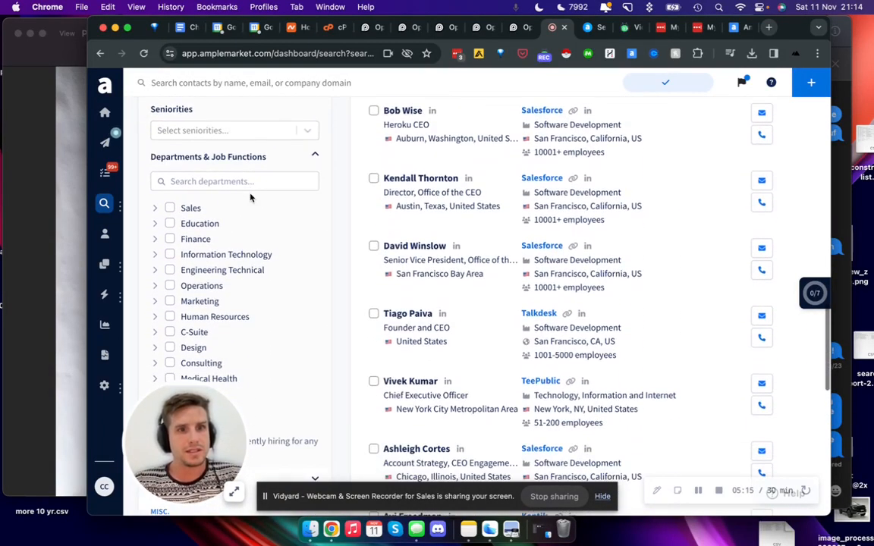
pyautogui.click(217, 226)
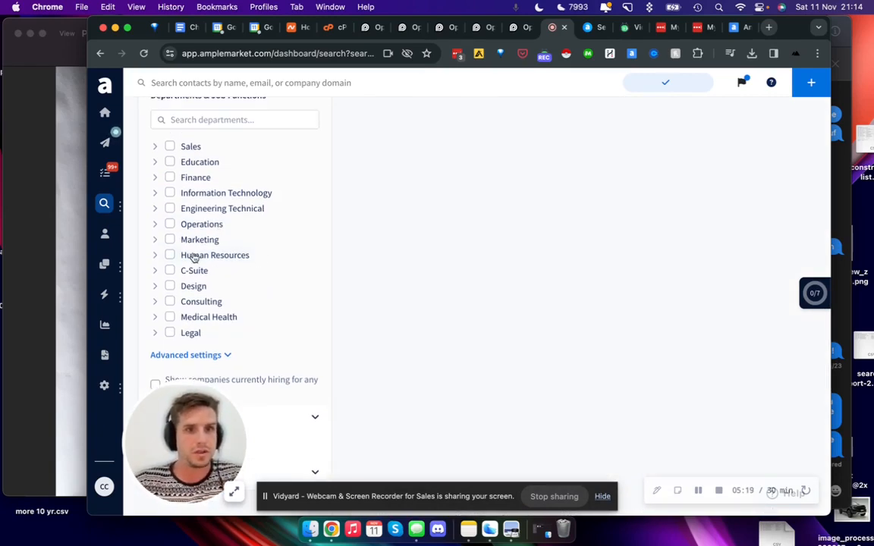
pyautogui.click(224, 322)
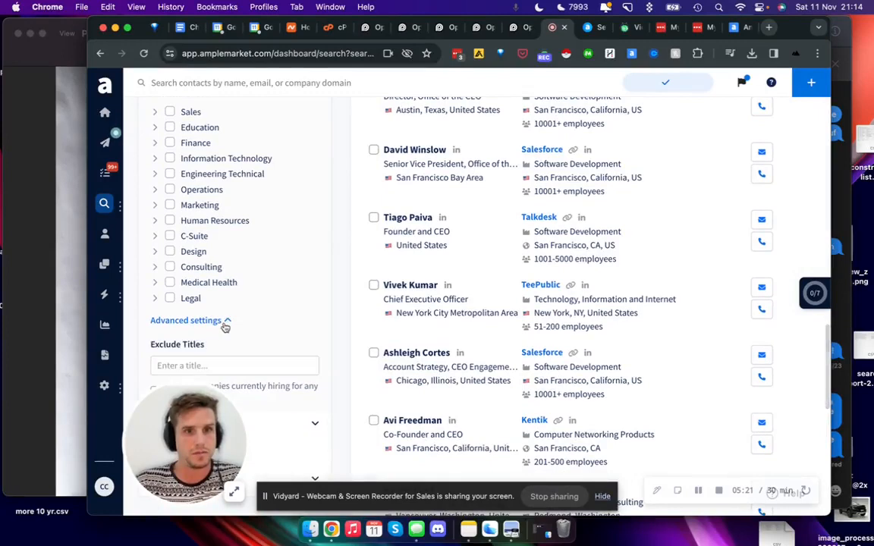
# Step: Expand the Web Traffic Rank filter and collapse the Job Openings filter
pyautogui.scroll(-3, 225, 322)
pyautogui.click(251, 273)
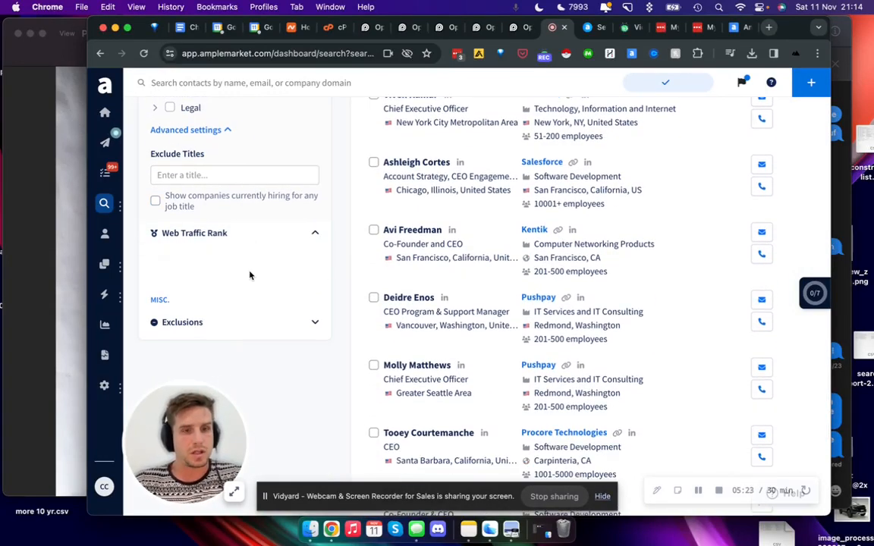
pyautogui.scroll(10, 203, 258)
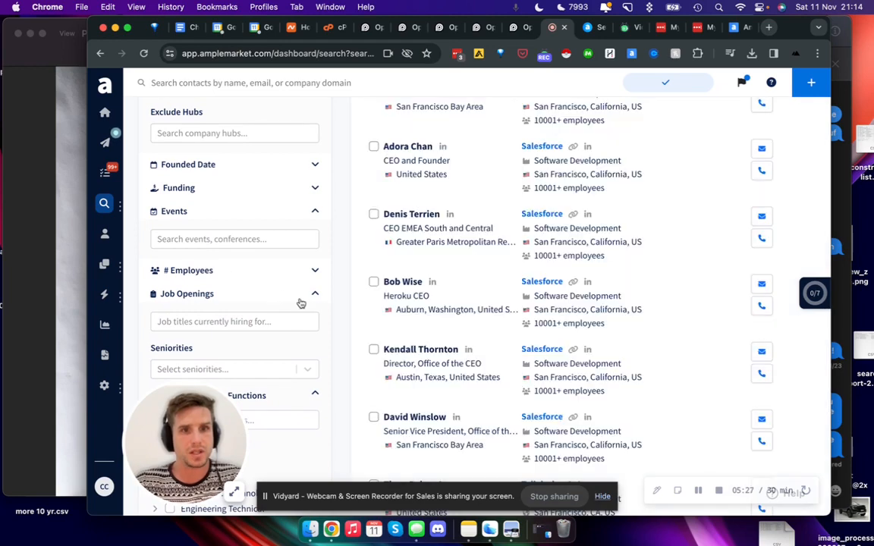
pyautogui.click(301, 297)
pyautogui.scroll(3, 293, 302)
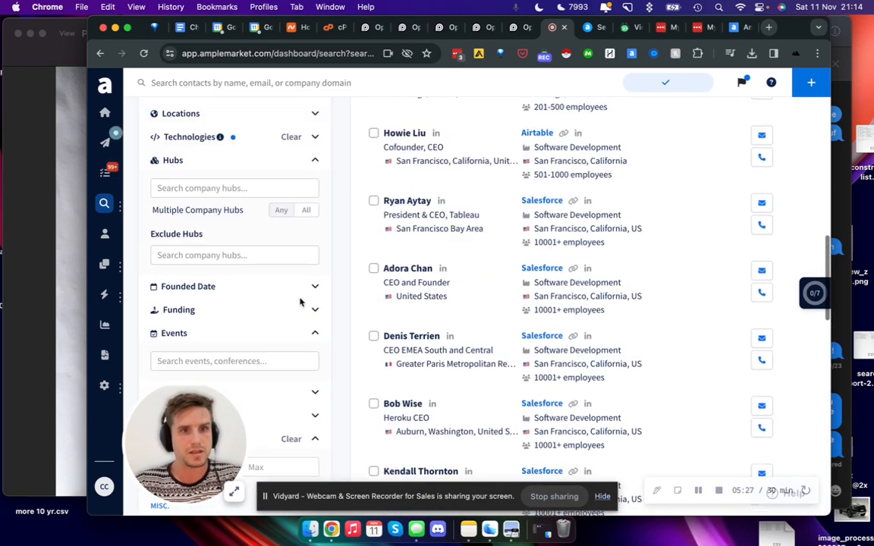
# Step: Expand the Funding filter and limit the last round type to Seed
pyautogui.click(262, 311)
pyautogui.scroll(-6, 245, 313)
pyautogui.scroll(3, 246, 316)
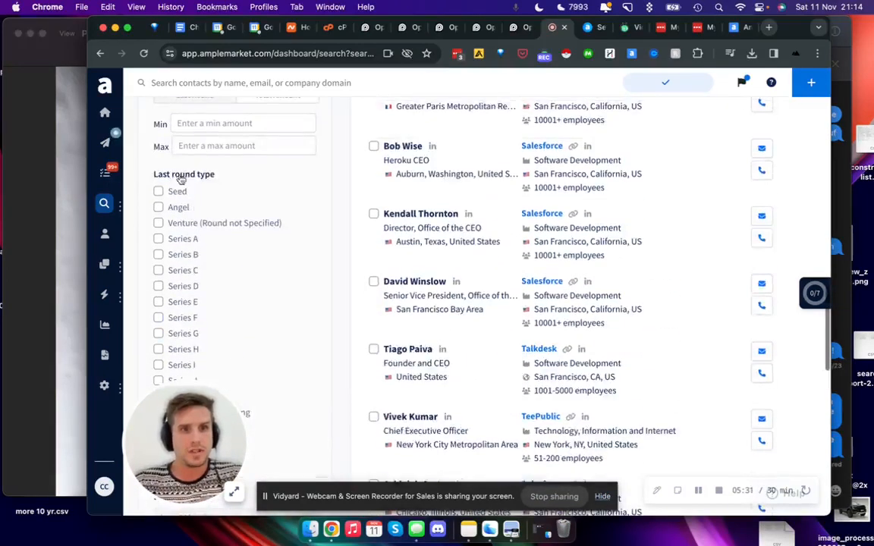
pyautogui.click(159, 192)
# Step: Remove Outreach from the Technologies filter, and collapse the Technologies and Hubs filters
pyautogui.scroll(8, 275, 247)
pyautogui.scroll(10, 274, 246)
pyautogui.click(312, 188)
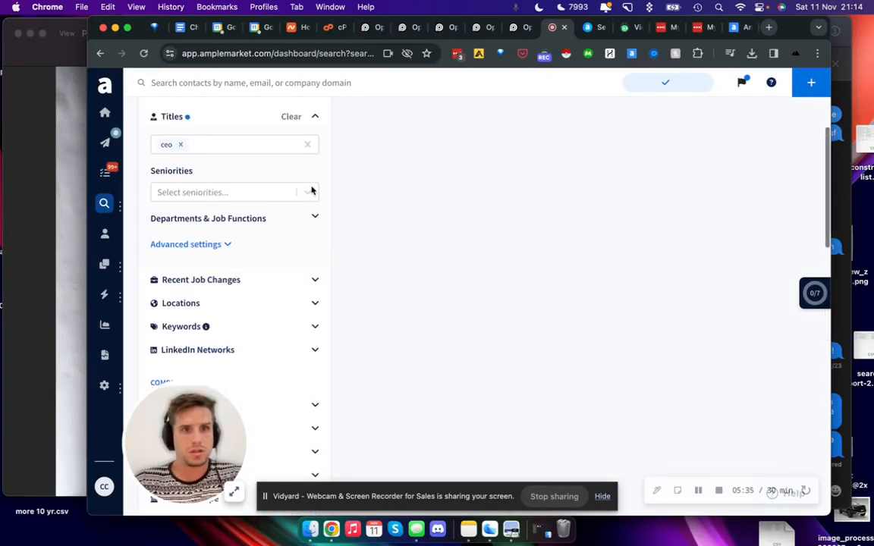
pyautogui.scroll(3, 311, 190)
pyautogui.scroll(-12, 316, 241)
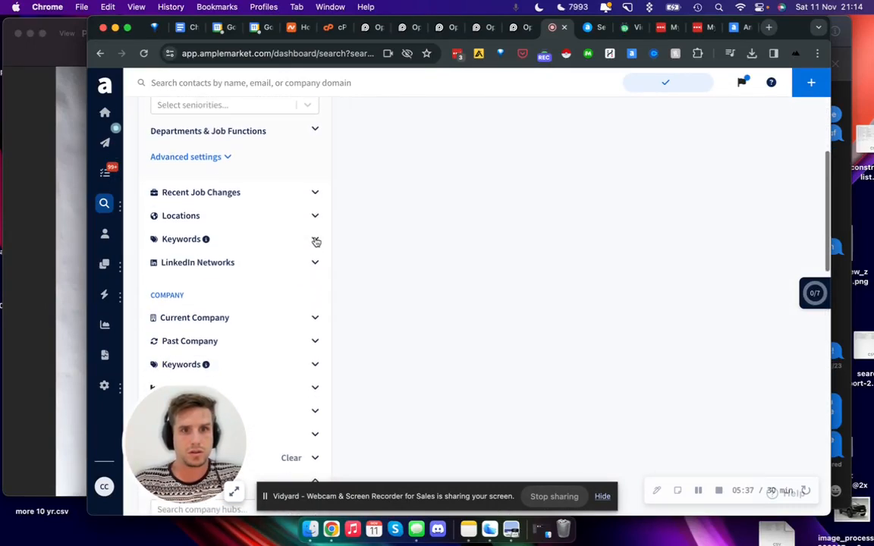
pyautogui.scroll(2, 316, 241)
pyautogui.click(315, 202)
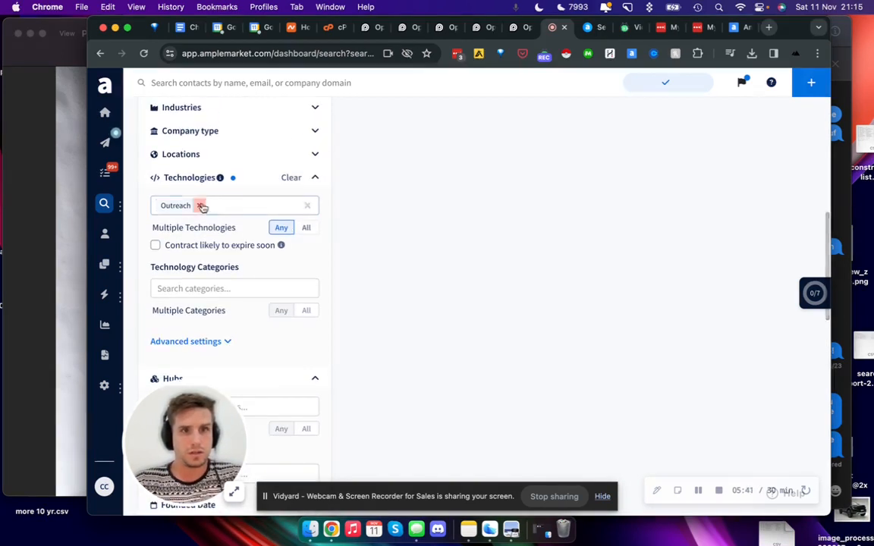
pyautogui.click(199, 206)
pyautogui.click(313, 180)
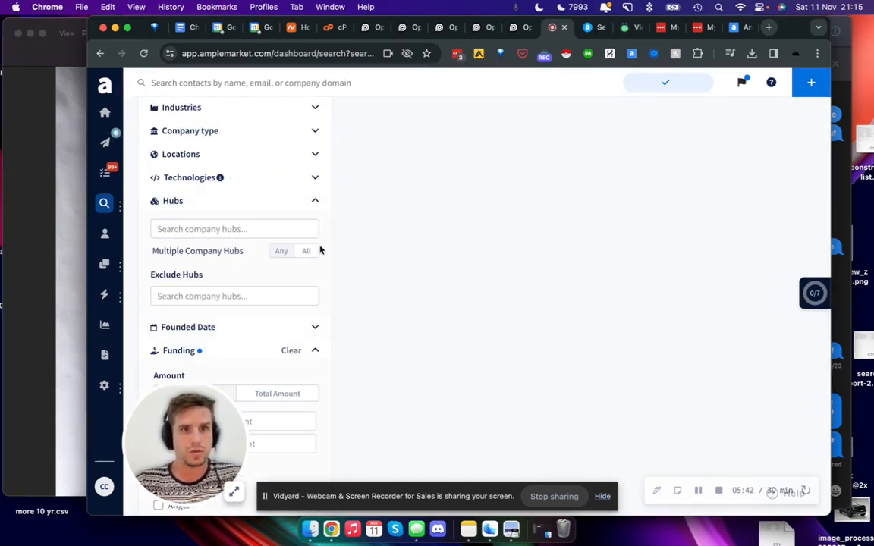
pyautogui.click(316, 202)
# Step: Change the last funding round type from Seed to Angel and check the people results
pyautogui.scroll(-3, 303, 383)
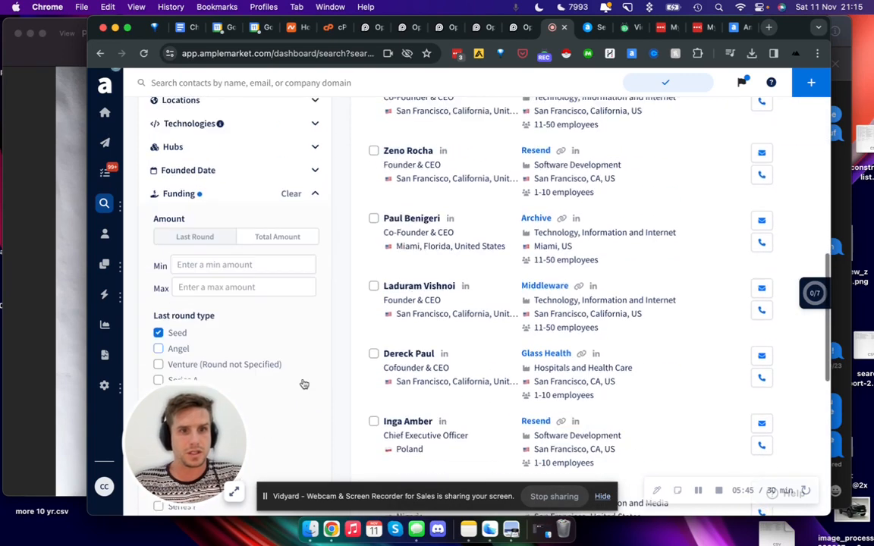
pyautogui.scroll(-1, 246, 256)
pyautogui.scroll(10, 525, 203)
pyautogui.scroll(-10, 439, 266)
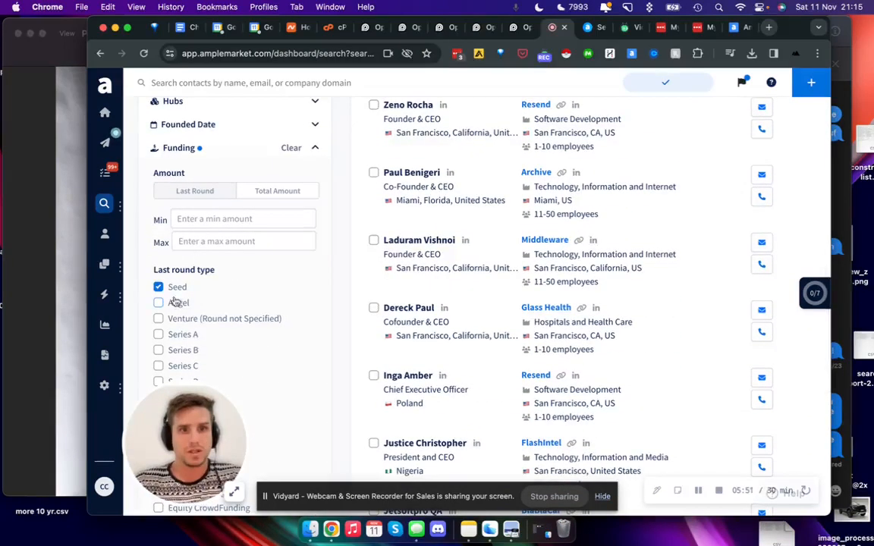
pyautogui.click(174, 292)
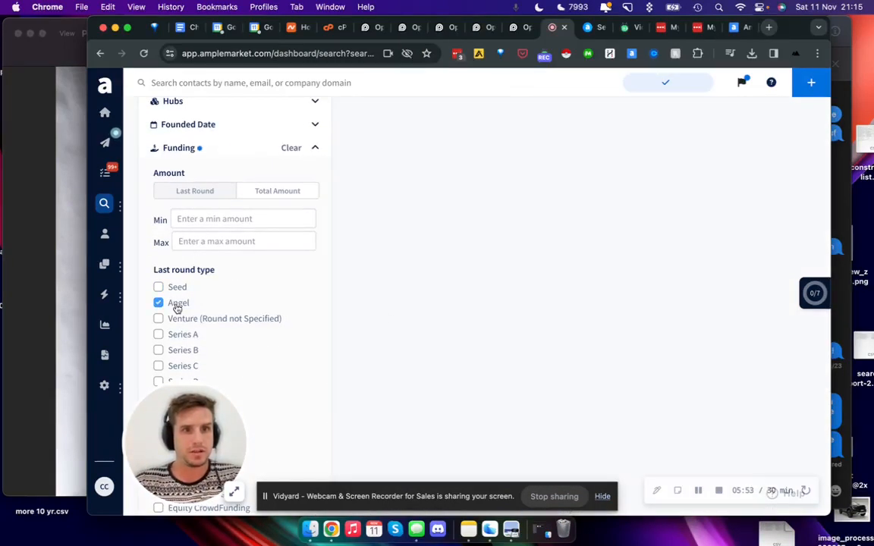
pyautogui.scroll(10, 522, 284)
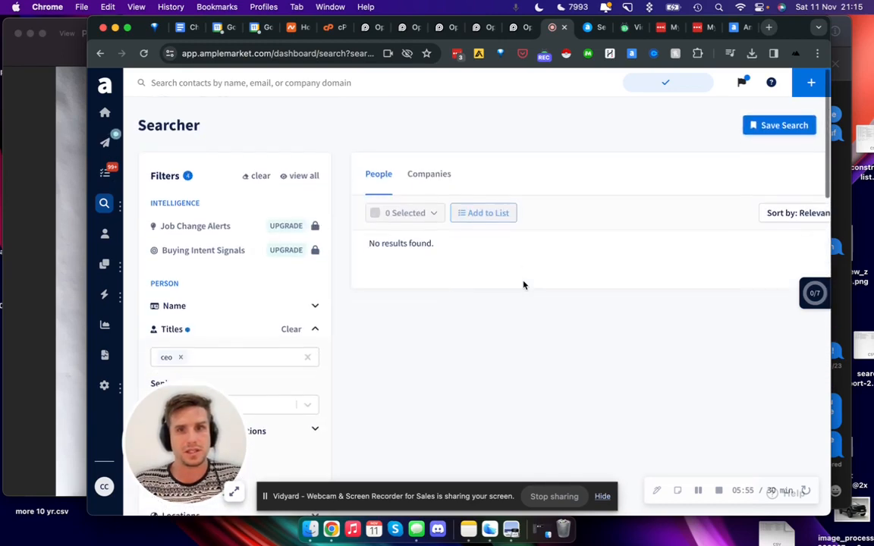
# Step: Review the active Funding, Web Traffic Rank and Titles filters of the search
pyautogui.scroll(-10, 437, 266)
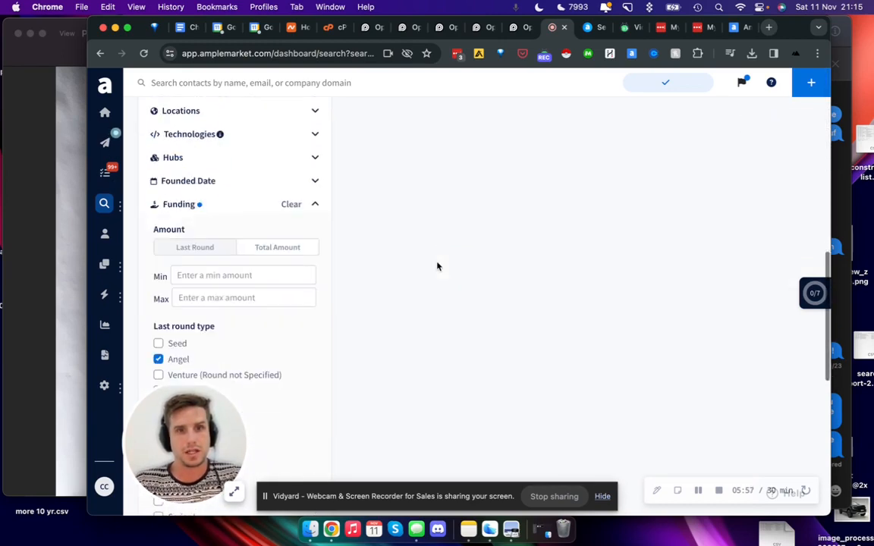
pyautogui.scroll(-5, 360, 172)
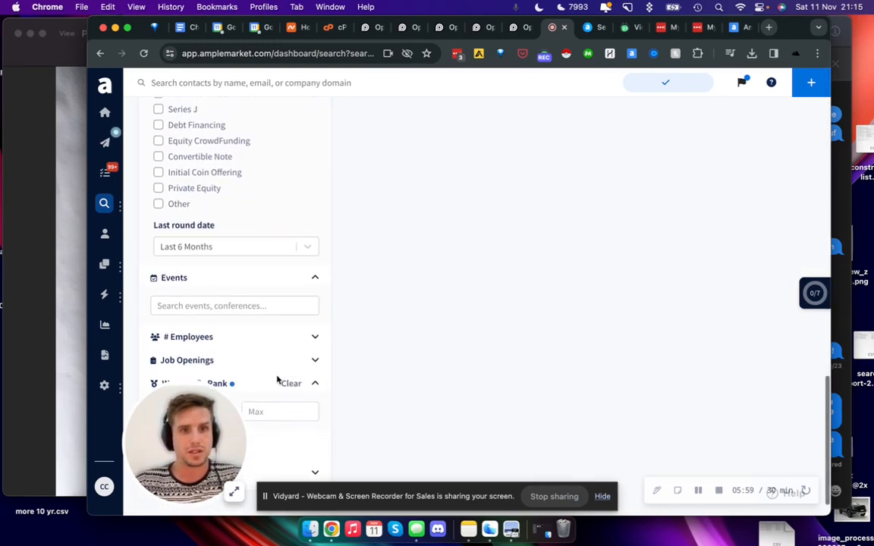
pyautogui.moveTo(492, 433); pyautogui.dragTo(655, 422)
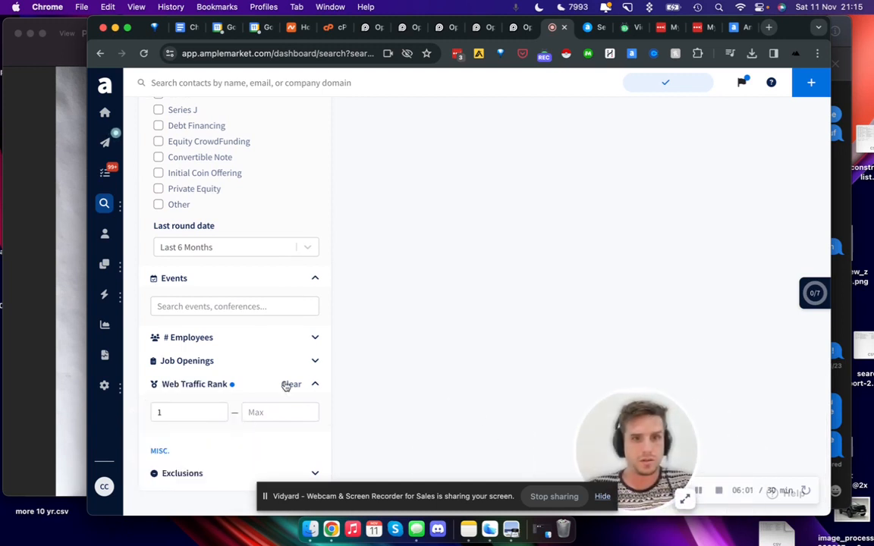
pyautogui.scroll(5, 311, 388)
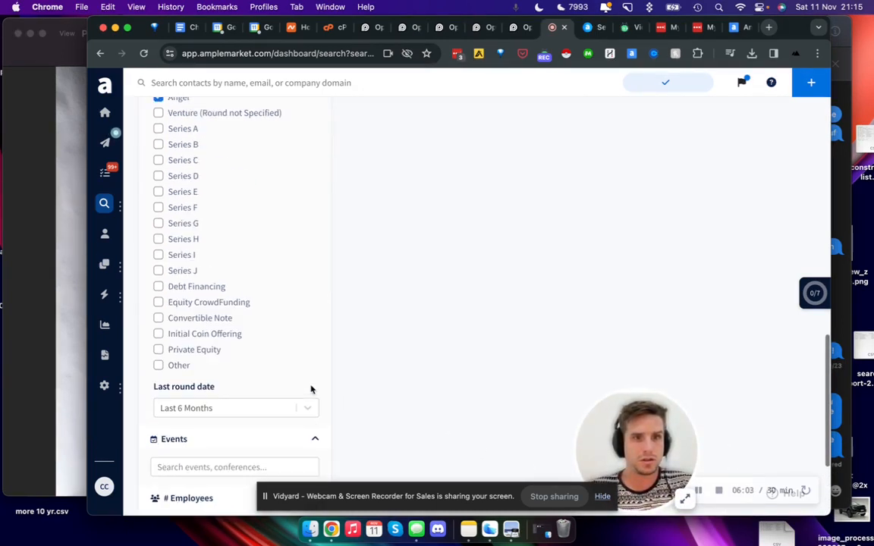
pyautogui.scroll(8, 338, 329)
pyautogui.scroll(5, 338, 329)
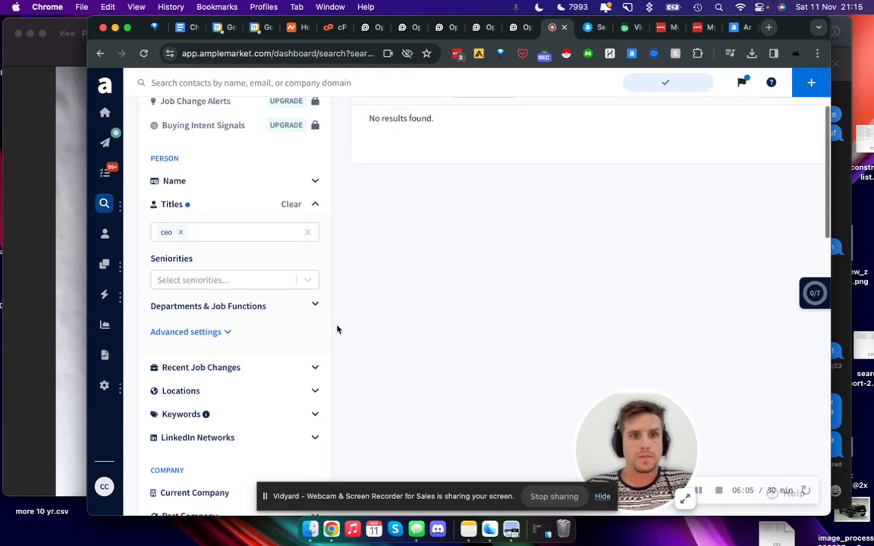
# Step: Change the last funding round type from Angel to Venture (Round not Specified) and check the people results
pyautogui.scroll(-15, 475, 295)
pyautogui.scroll(3, 133, 296)
pyautogui.scroll(-1, 164, 167)
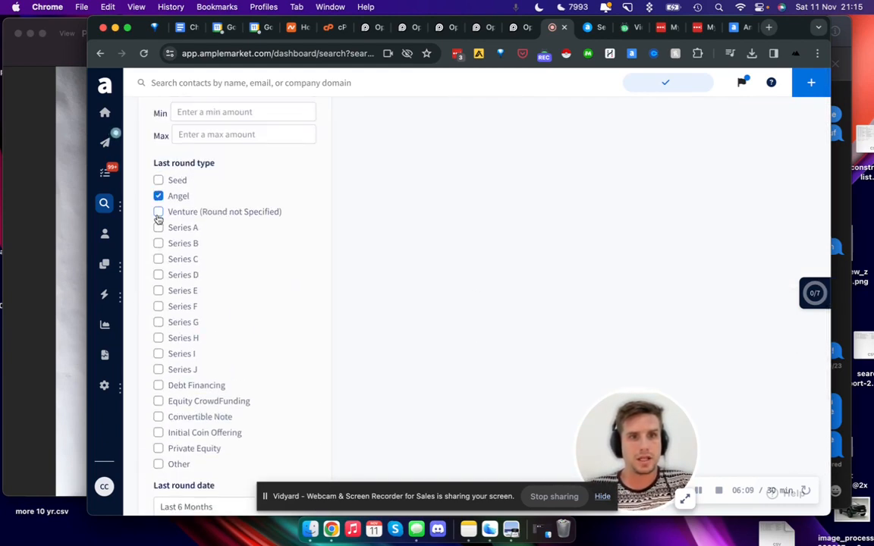
pyautogui.scroll(15, 287, 227)
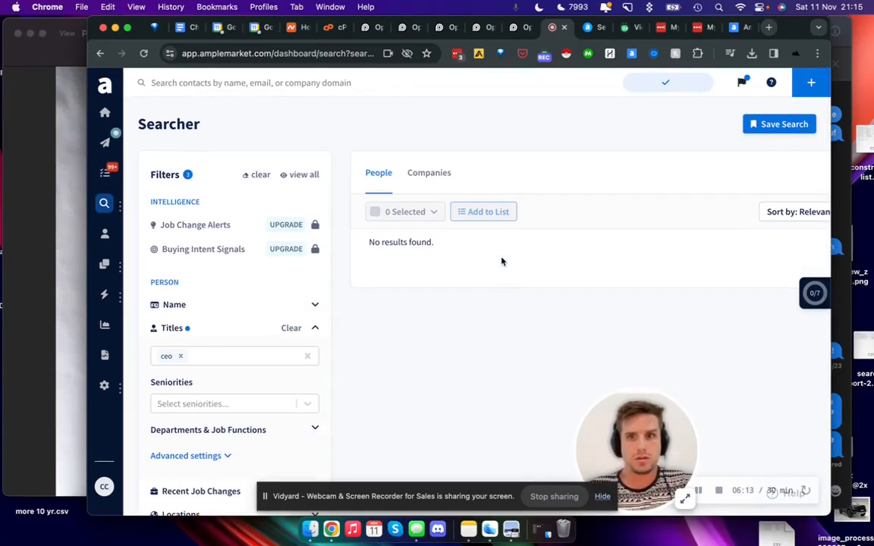
pyautogui.scroll(-15, 441, 293)
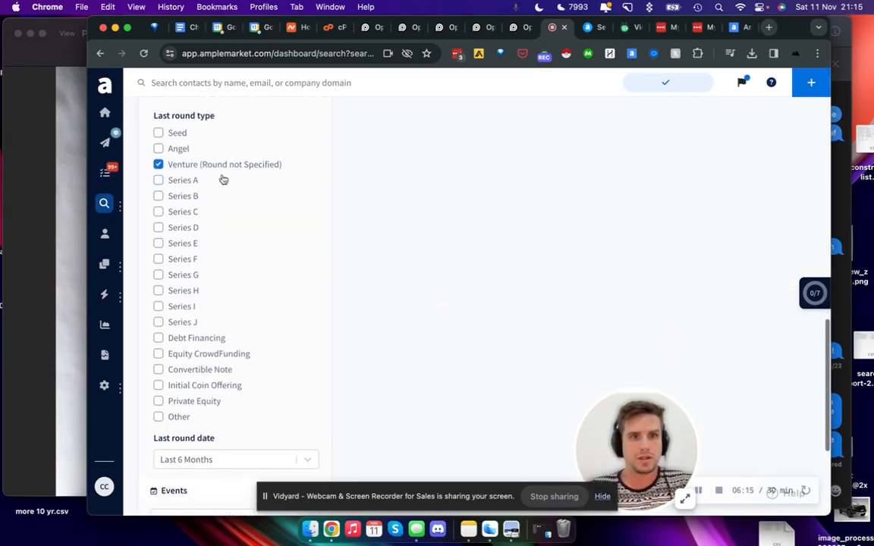
# Step: Replace the Venture round type with Series A in the Funding filter and check the people results
pyautogui.click(219, 166)
pyautogui.click(183, 180)
pyautogui.scroll(15, 582, 279)
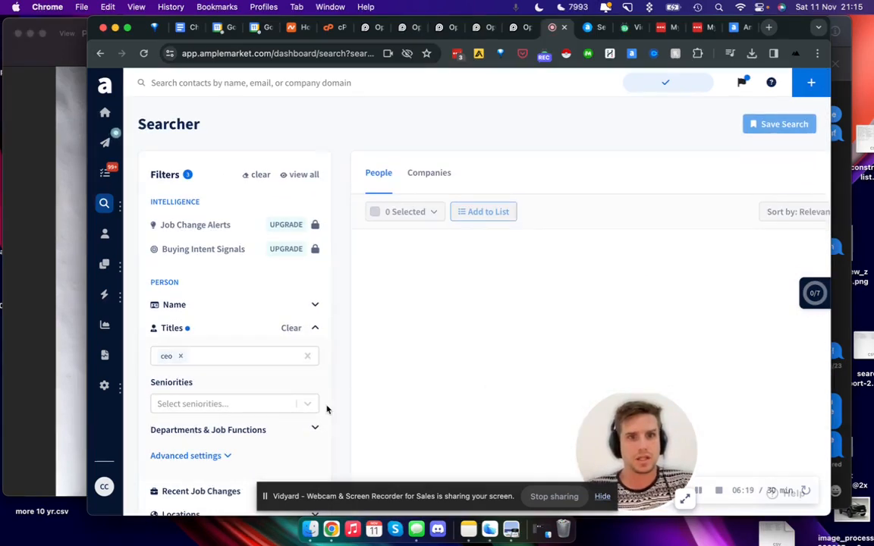
pyautogui.scroll(-2, 326, 410)
pyautogui.scroll(2, 367, 350)
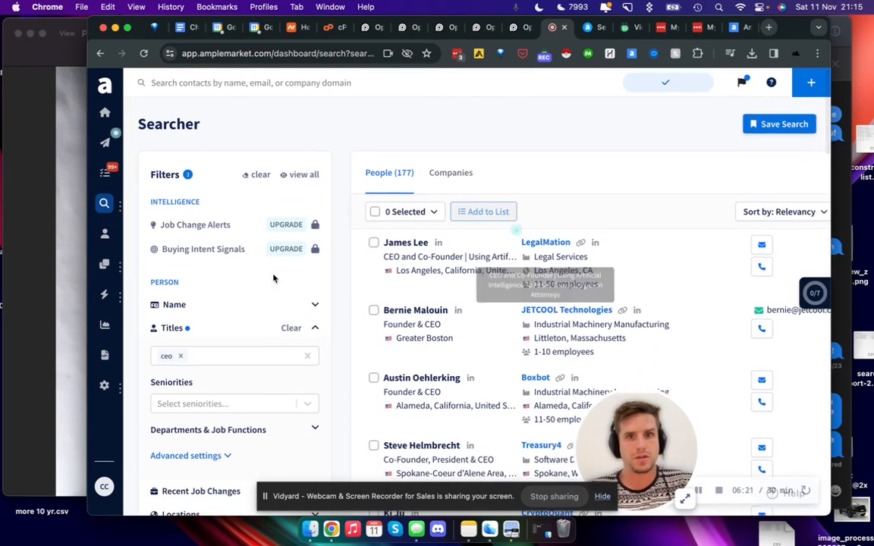
pyautogui.scroll(-15, 256, 325)
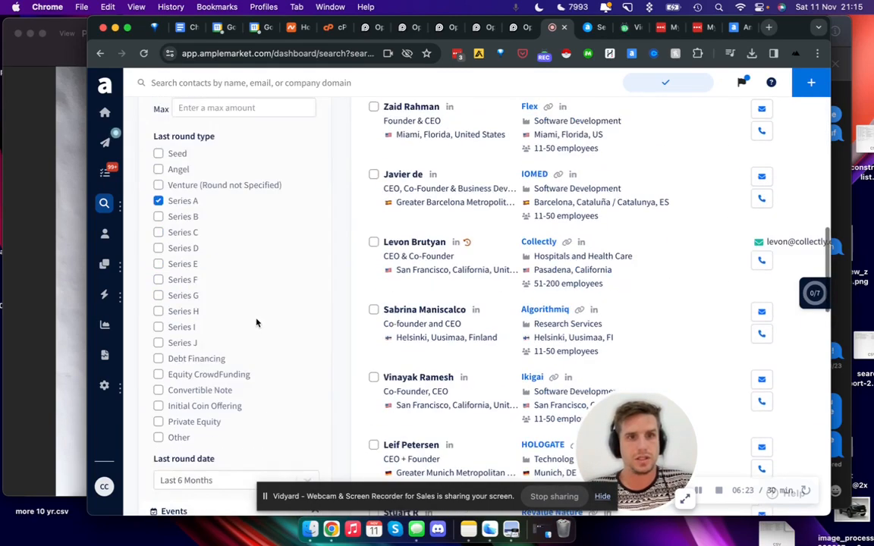
# Step: Review the last round type choices and the last round date setting of the Funding filter
pyautogui.scroll(-3, 257, 323)
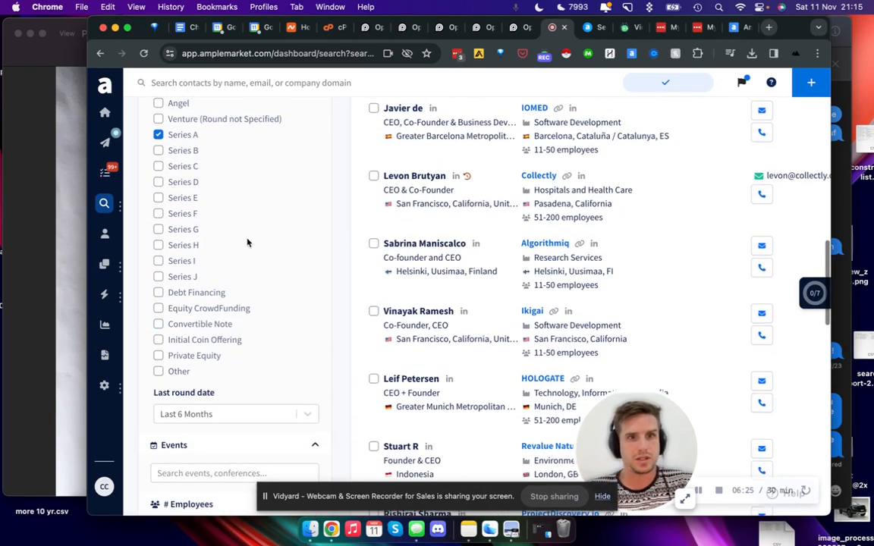
pyautogui.scroll(1, 211, 393)
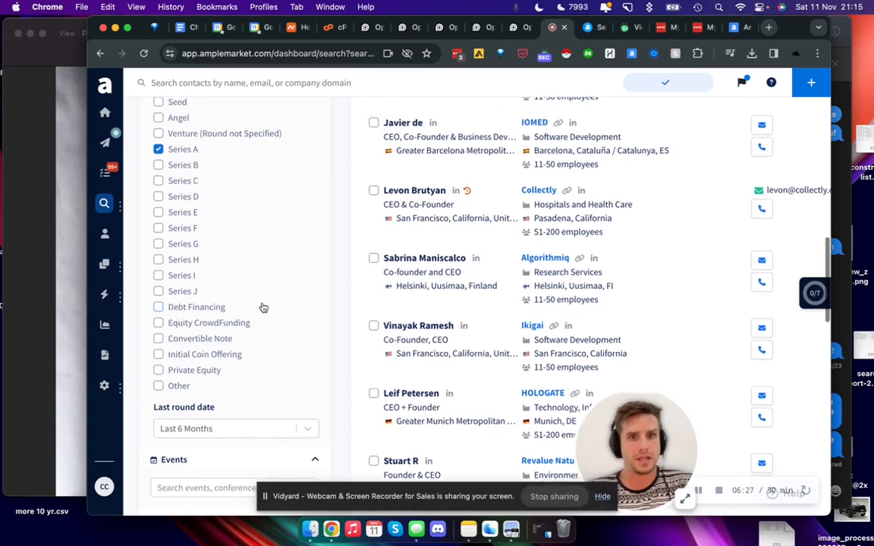
pyautogui.click(225, 433)
pyautogui.click(223, 435)
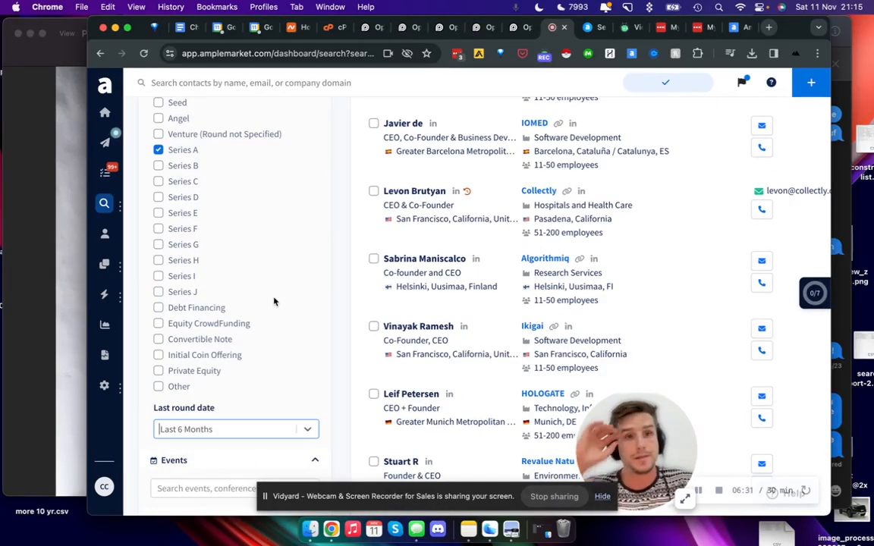
pyautogui.scroll(1, 268, 210)
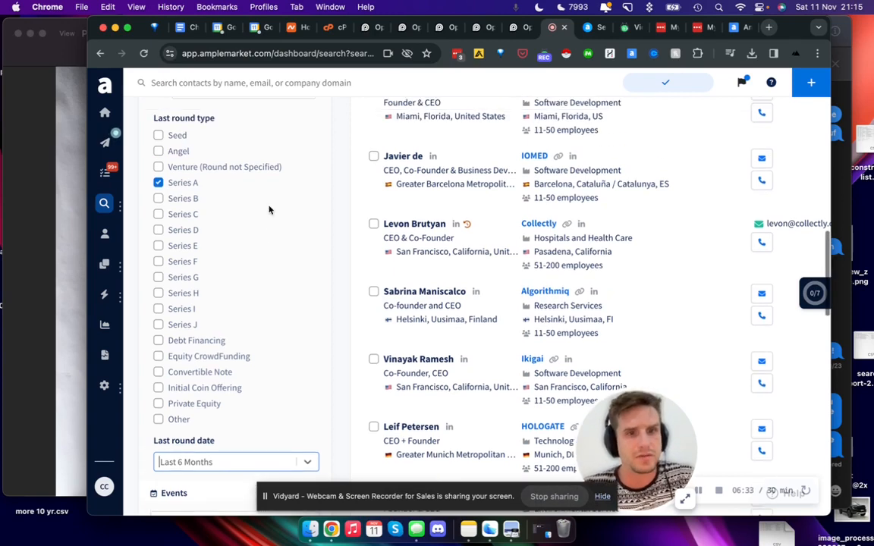
pyautogui.scroll(-1, 268, 210)
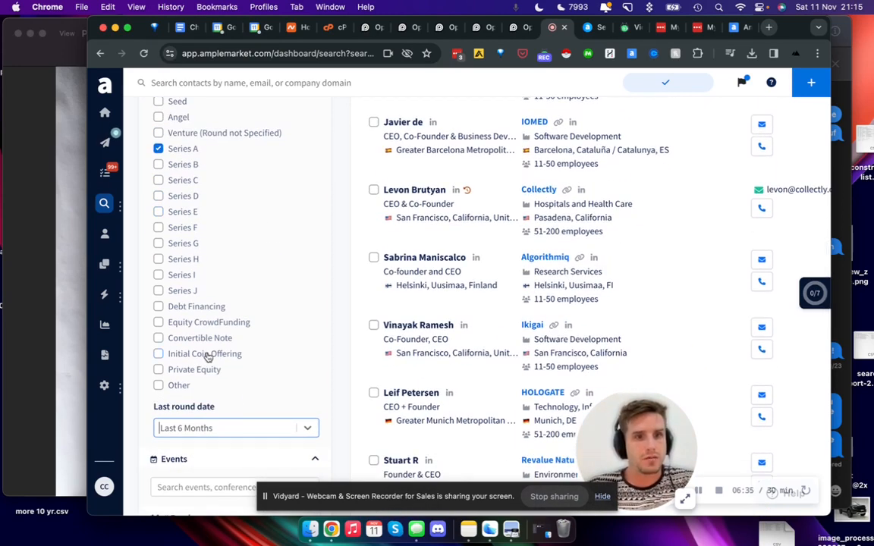
pyautogui.scroll(4, 202, 288)
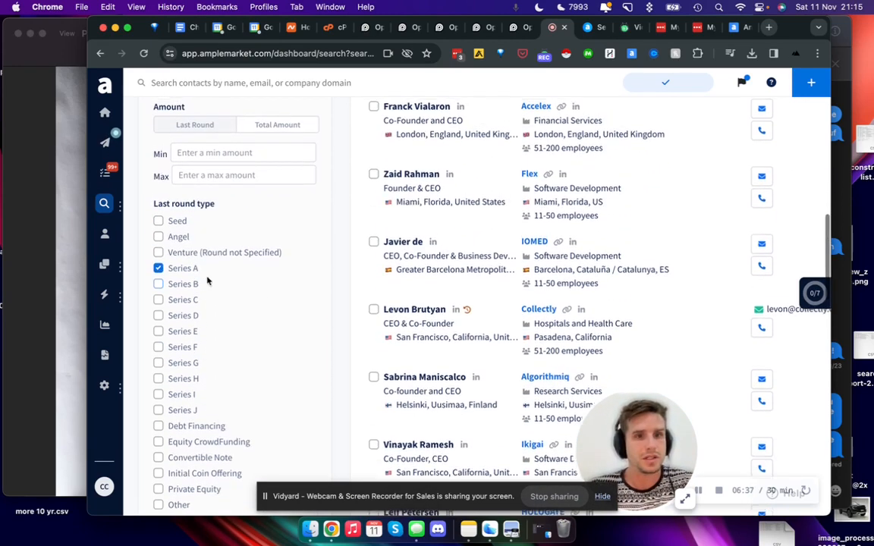
# Step: Clear the Series A round type selection and collapse the Funding filter
pyautogui.click(188, 282)
pyautogui.scroll(5, 201, 284)
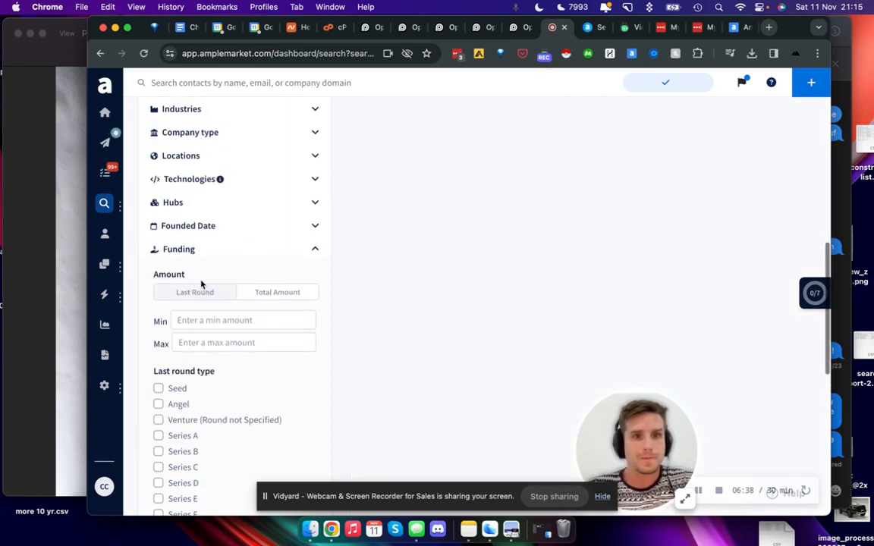
pyautogui.click(243, 252)
pyautogui.scroll(-1, 281, 272)
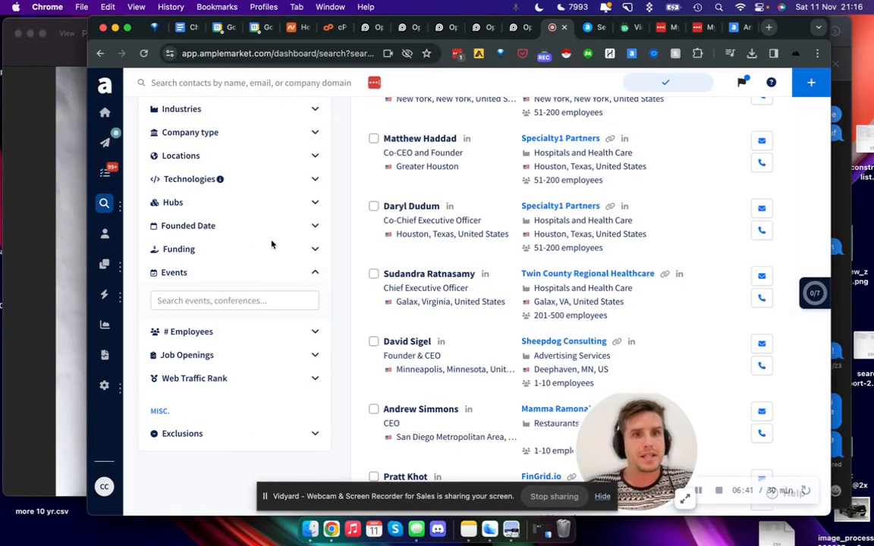
# Step: Expand the Founded Date filter to view its minimum and maximum year fields, and collapse it again
pyautogui.click(273, 225)
pyautogui.scroll(1, 216, 201)
pyautogui.click(183, 255)
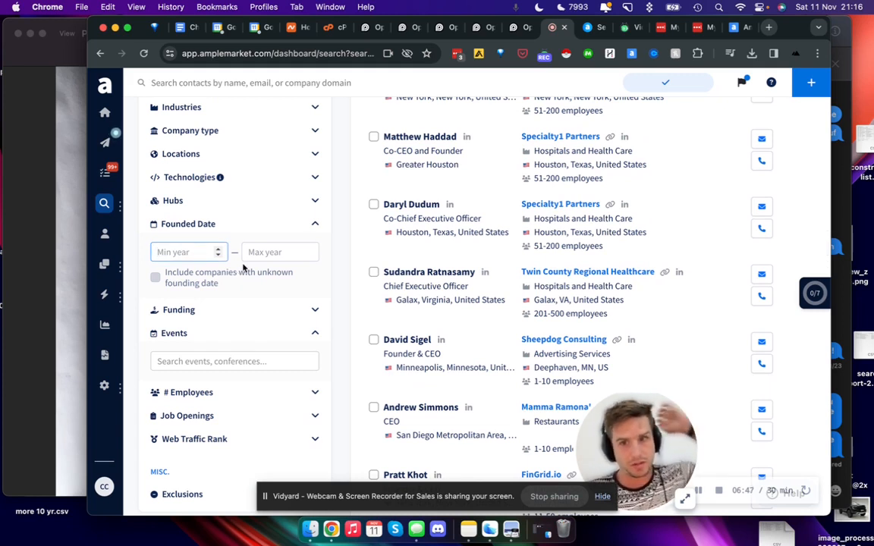
pyautogui.click(269, 228)
pyautogui.scroll(2, 269, 228)
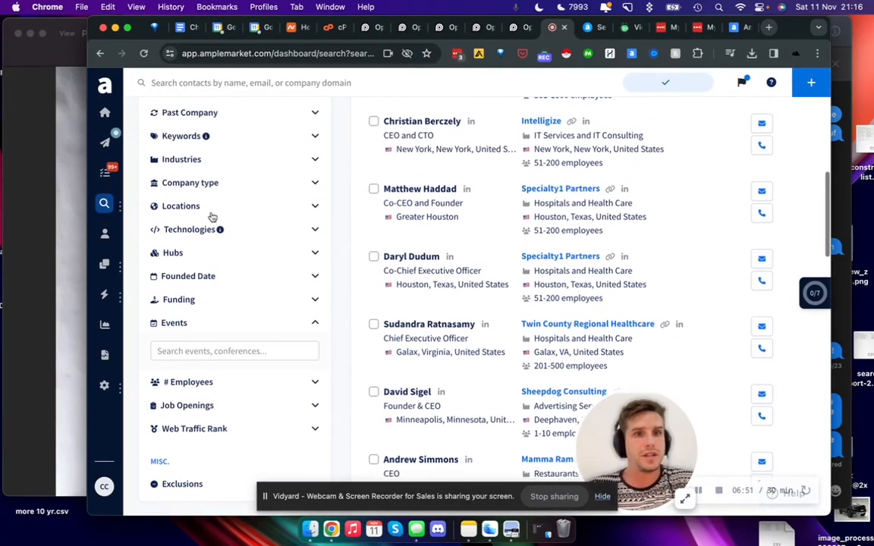
# Step: Expand the Technologies filter and its advanced settings to view the technology exclusion options
pyautogui.click(177, 222)
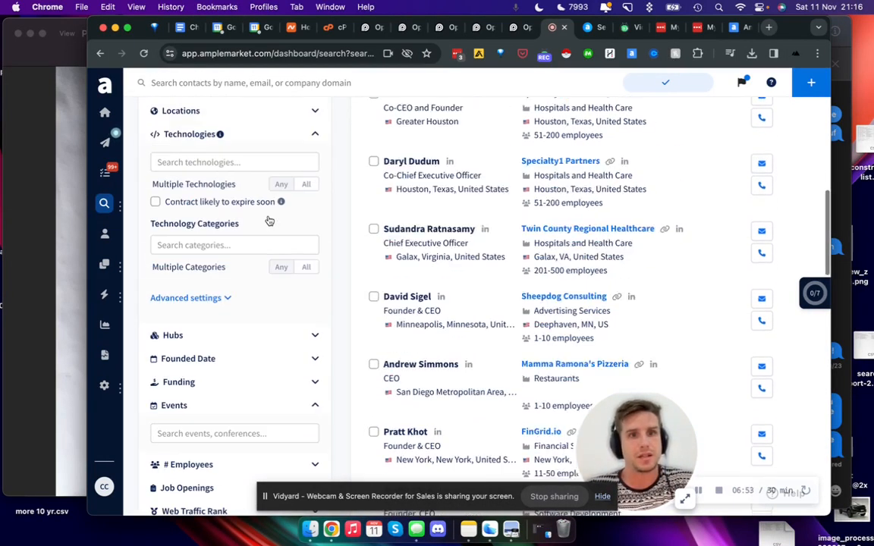
pyautogui.scroll(2, 270, 220)
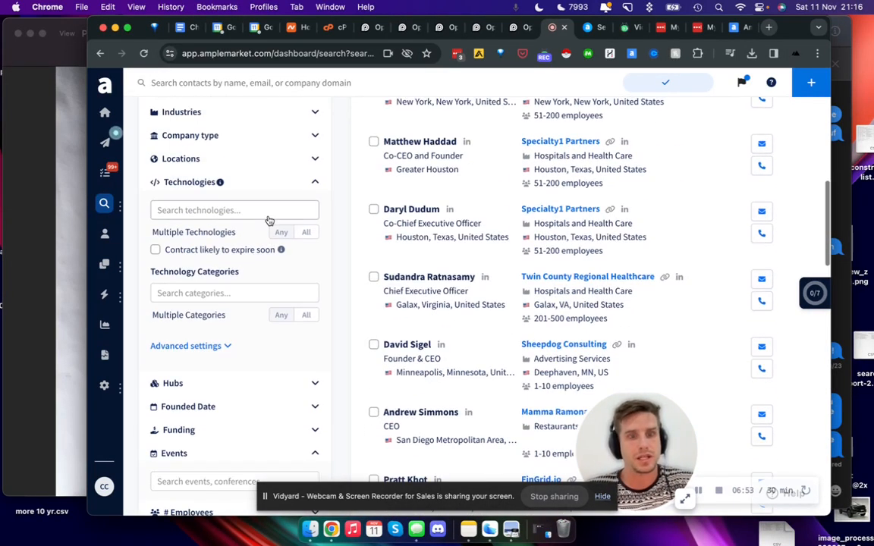
pyautogui.click(225, 351)
pyautogui.scroll(6, 226, 354)
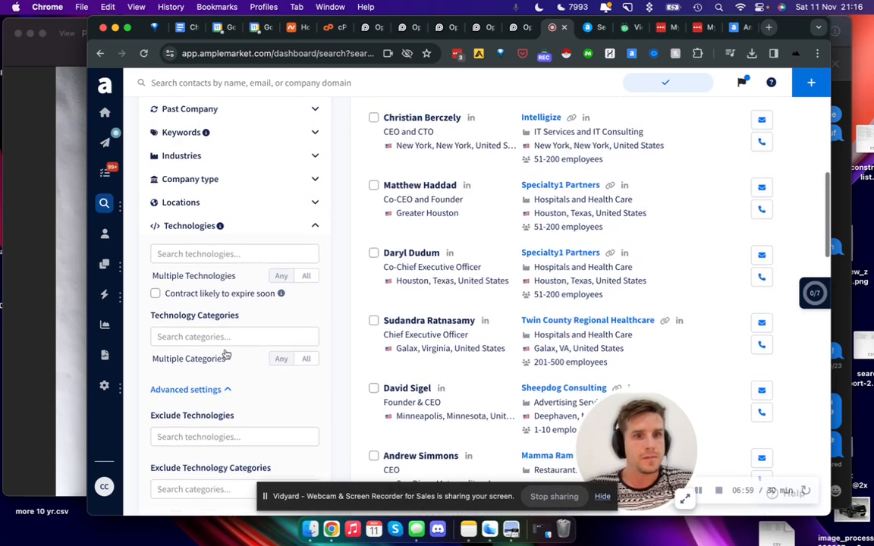
# Step: Expand the company's Company type and Locations filters to view their options
pyautogui.click(225, 371)
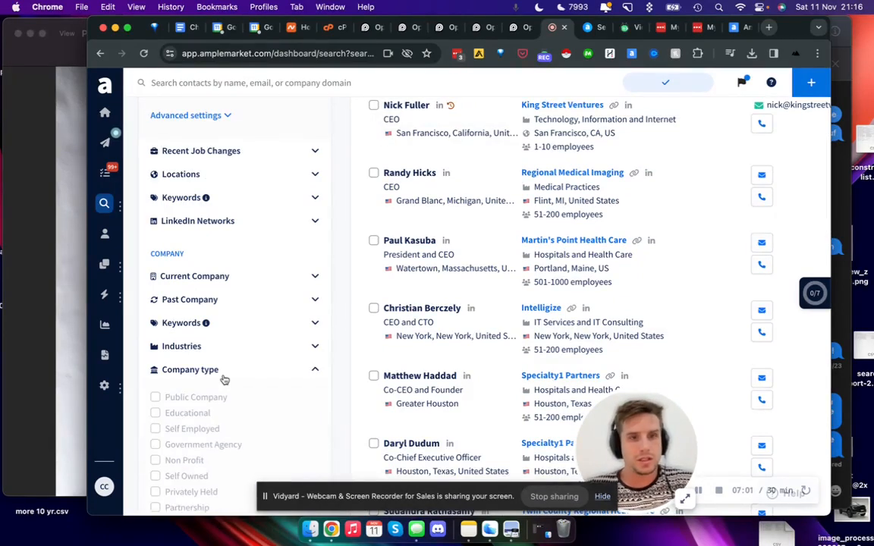
pyautogui.scroll(-2, 225, 379)
pyautogui.scroll(-4, 224, 380)
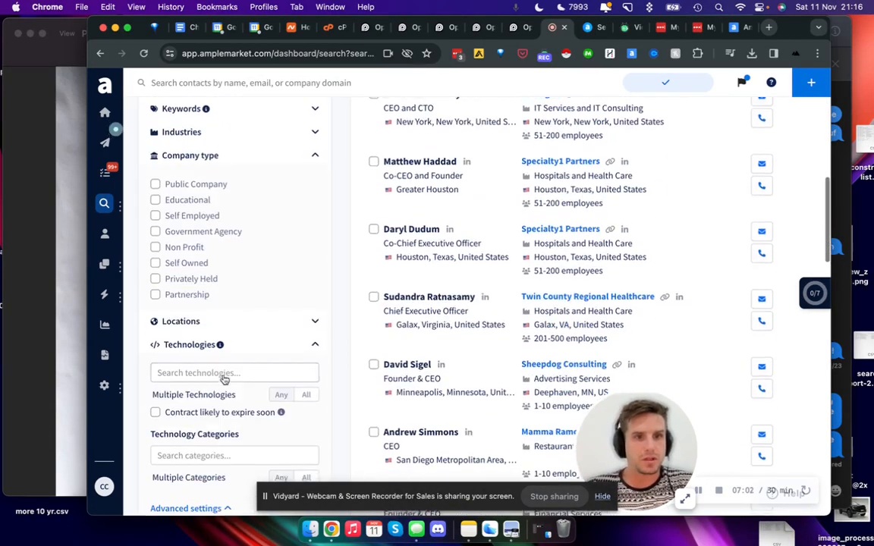
pyautogui.click(216, 321)
pyautogui.scroll(3, 205, 248)
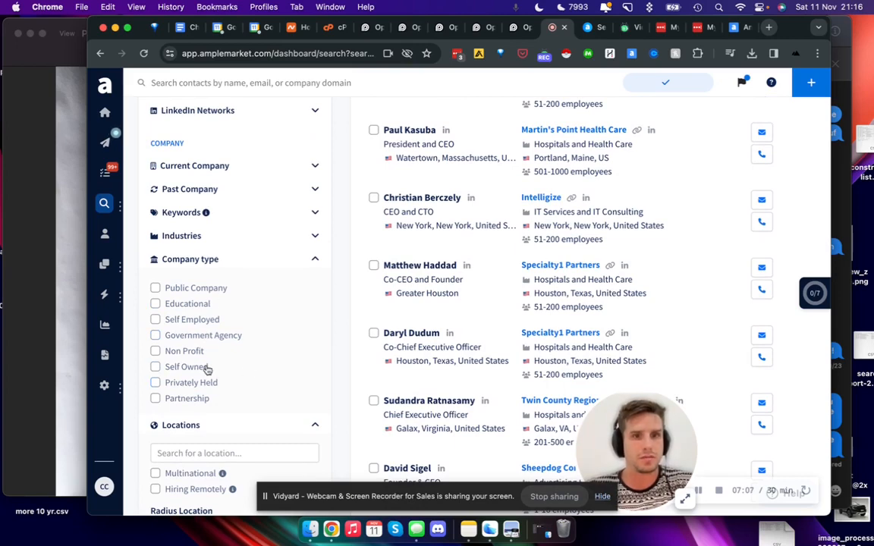
# Step: Expand the Industries filter and limit the client focus to B2B
pyautogui.scroll(1, 228, 303)
pyautogui.click(229, 287)
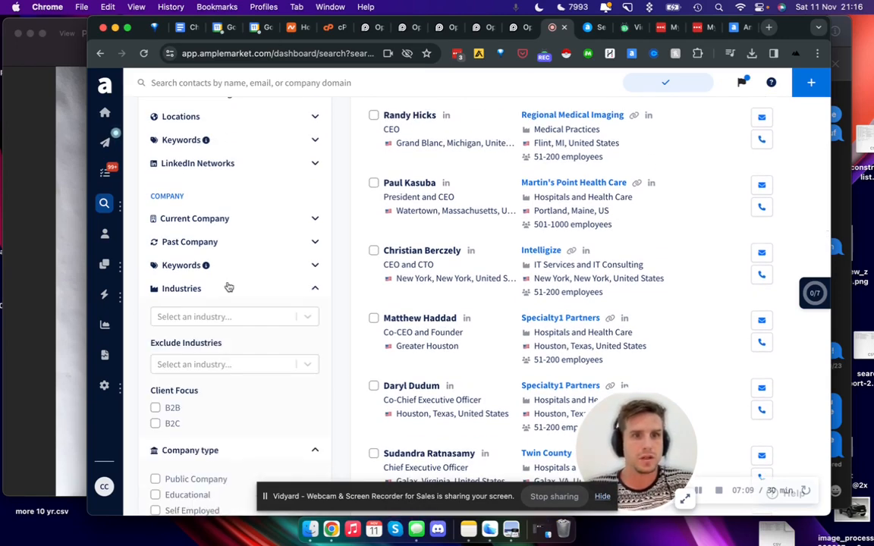
pyautogui.scroll(-2, 213, 285)
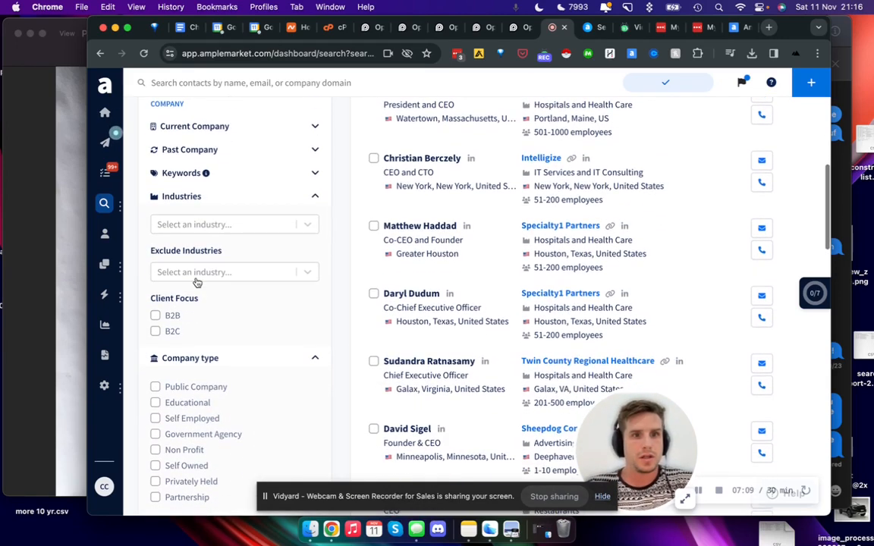
pyautogui.click(155, 317)
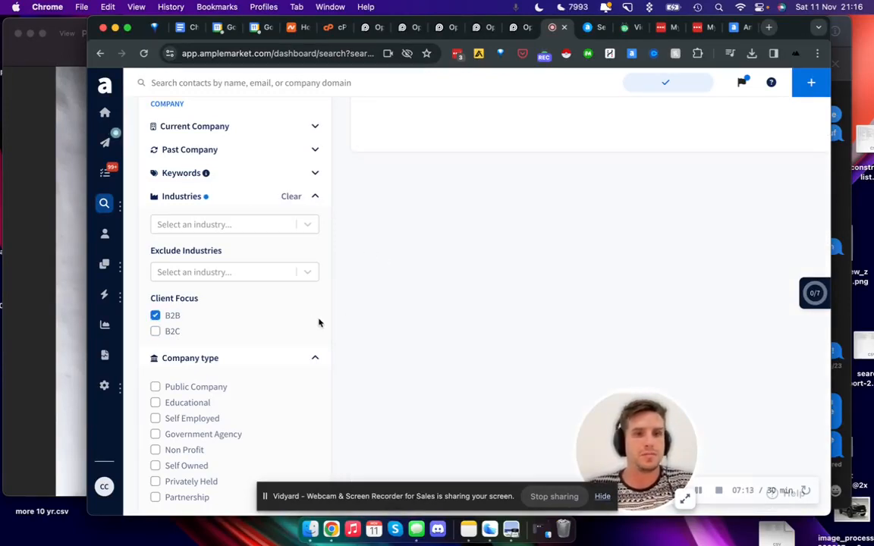
# Step: Collapse the Company type filter and review the people results for the B2B client focus
pyautogui.click(316, 361)
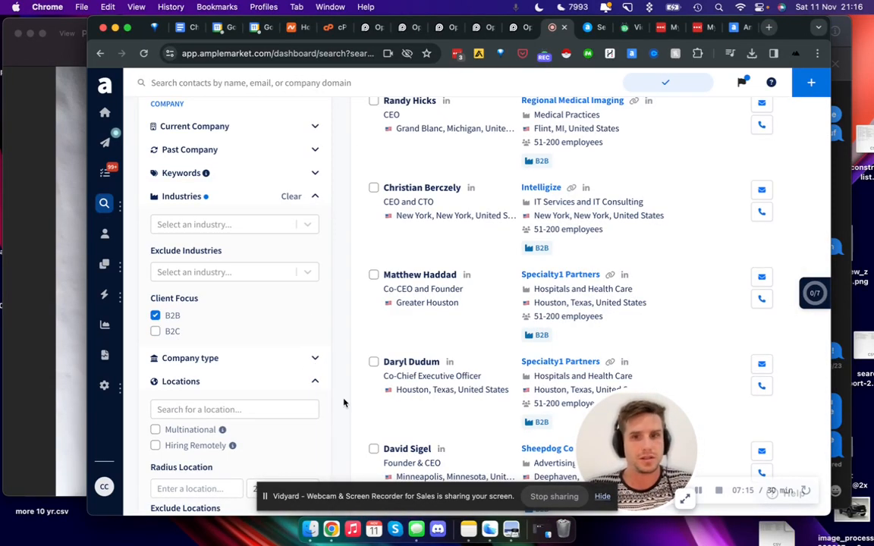
pyautogui.scroll(10, 310, 361)
pyautogui.scroll(-8, 310, 361)
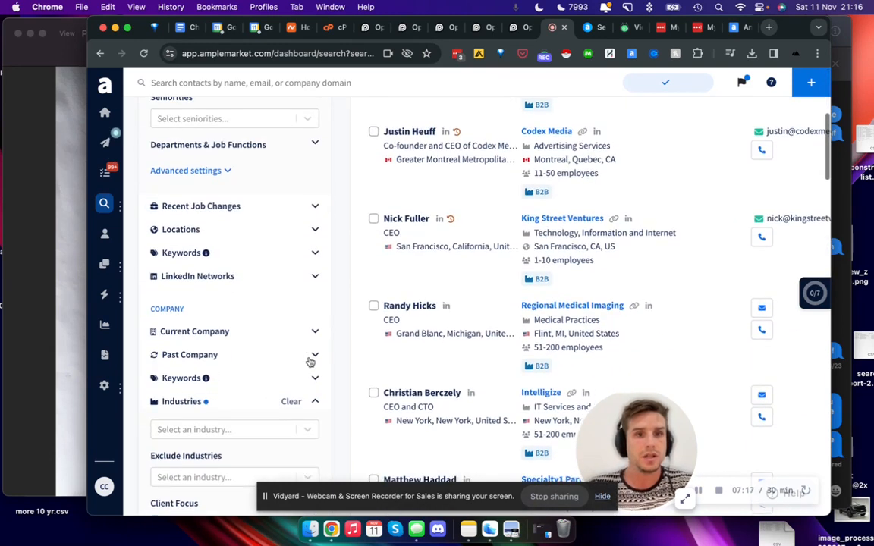
pyautogui.scroll(-2, 308, 362)
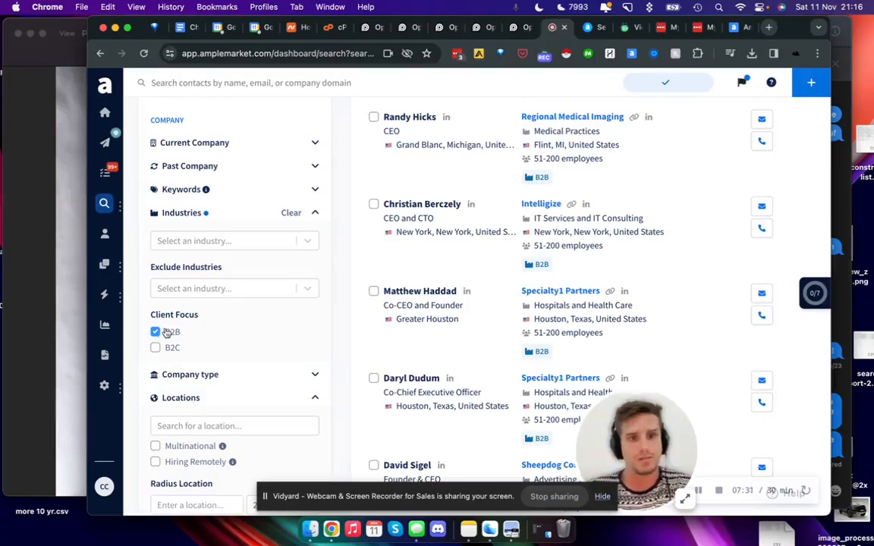
# Step: Browse the list of industries that can be excluded from the search
pyautogui.click(227, 290)
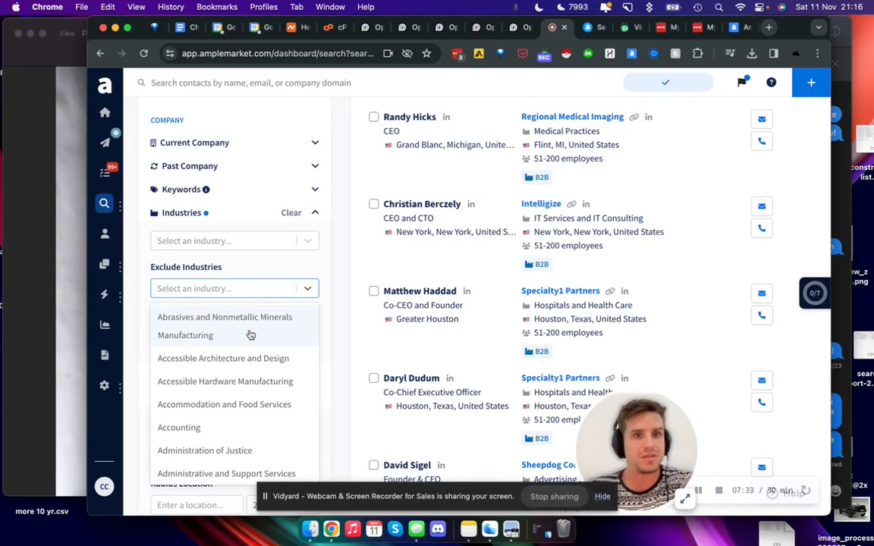
pyautogui.scroll(-5, 270, 357)
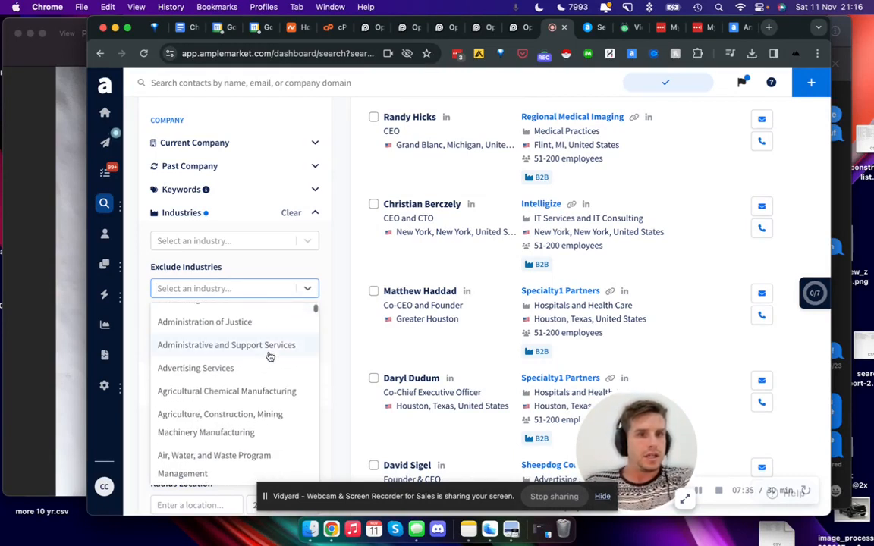
pyautogui.scroll(5, 270, 356)
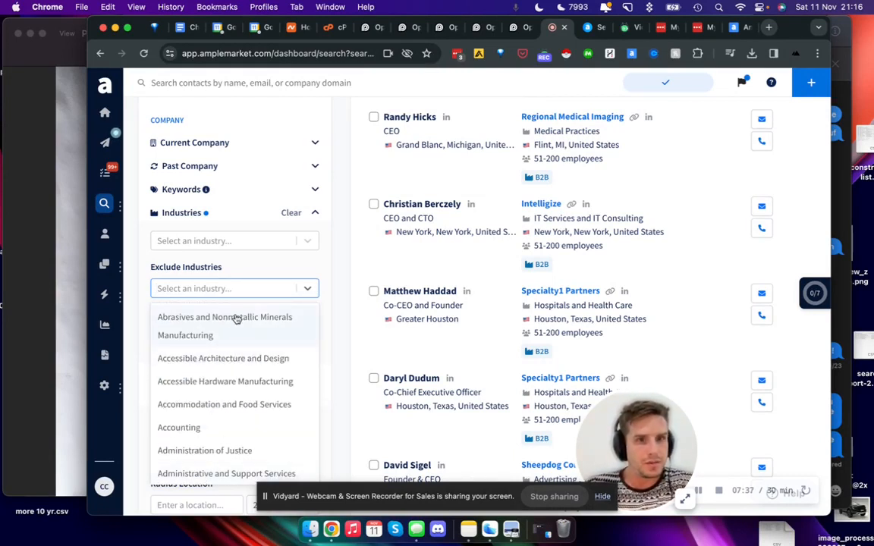
# Step: Browse the industries to include and add Amusement Parks and Arcades to the Industries filter
pyautogui.click(205, 241)
pyautogui.scroll(-6, 240, 296)
pyautogui.scroll(-4, 242, 295)
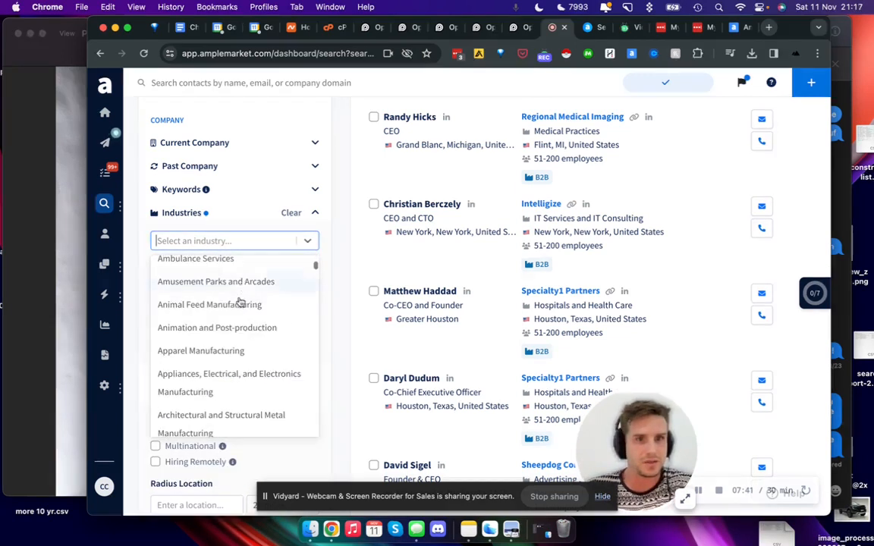
pyautogui.scroll(-4, 238, 284)
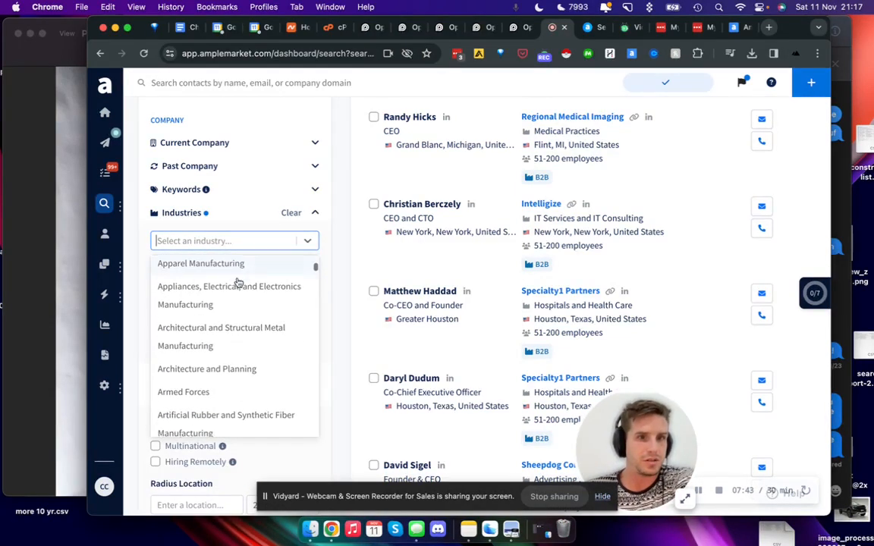
pyautogui.scroll(4, 249, 318)
pyautogui.scroll(2, 249, 318)
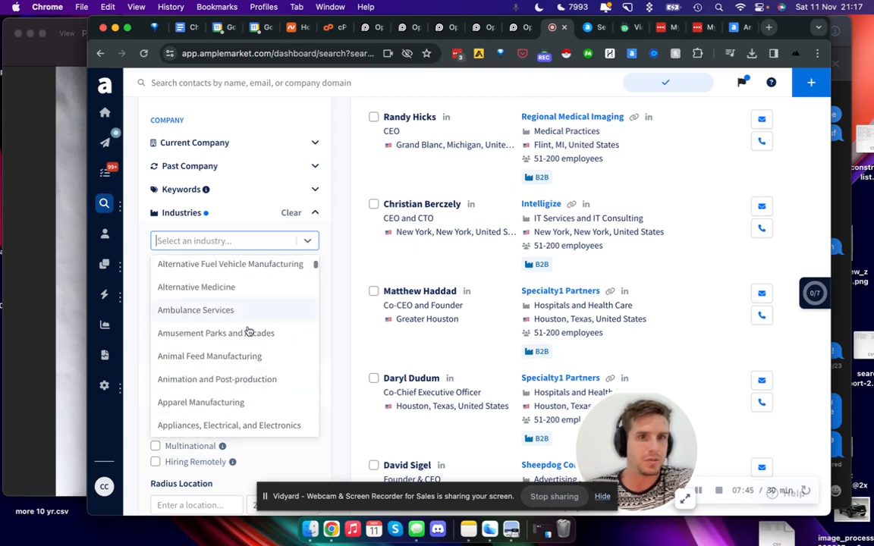
pyautogui.click(254, 341)
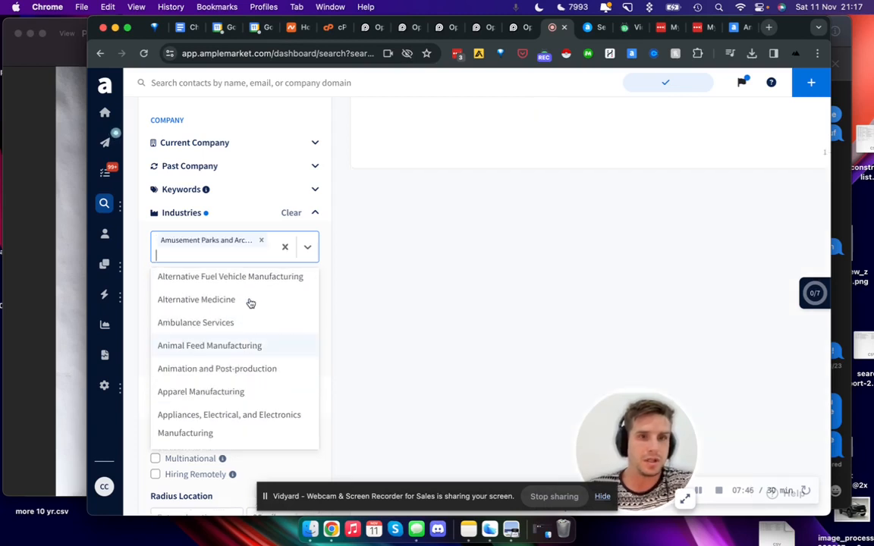
# Step: Review the CEOs and companies found for the Amusement Parks and Arcades industry
pyautogui.click(312, 256)
pyautogui.click(311, 256)
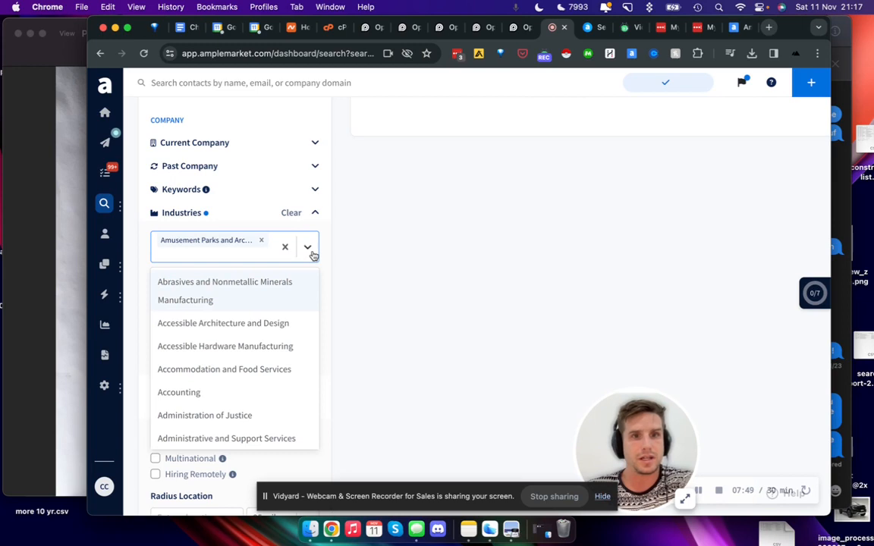
pyautogui.click(309, 260)
pyautogui.click(169, 347)
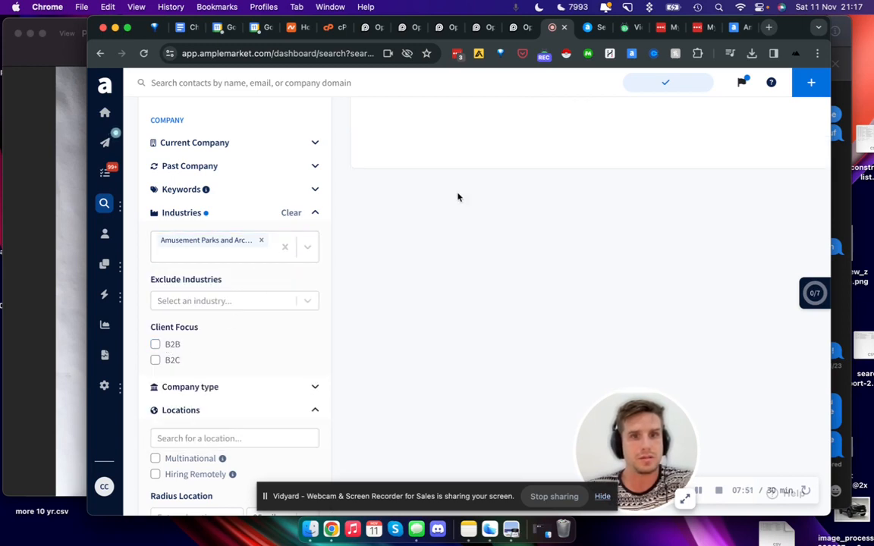
pyautogui.click(315, 245)
pyautogui.scroll(7, 566, 212)
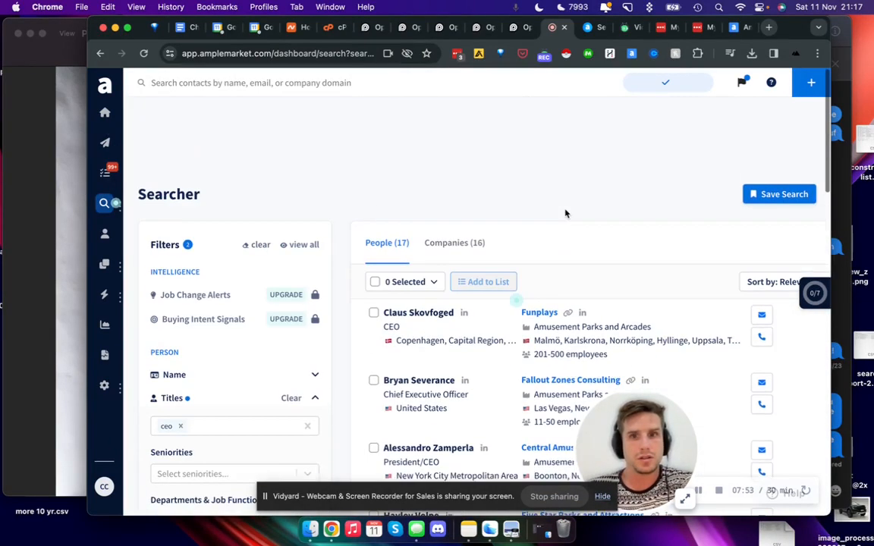
pyautogui.scroll(-1, 566, 213)
pyautogui.scroll(-3, 292, 240)
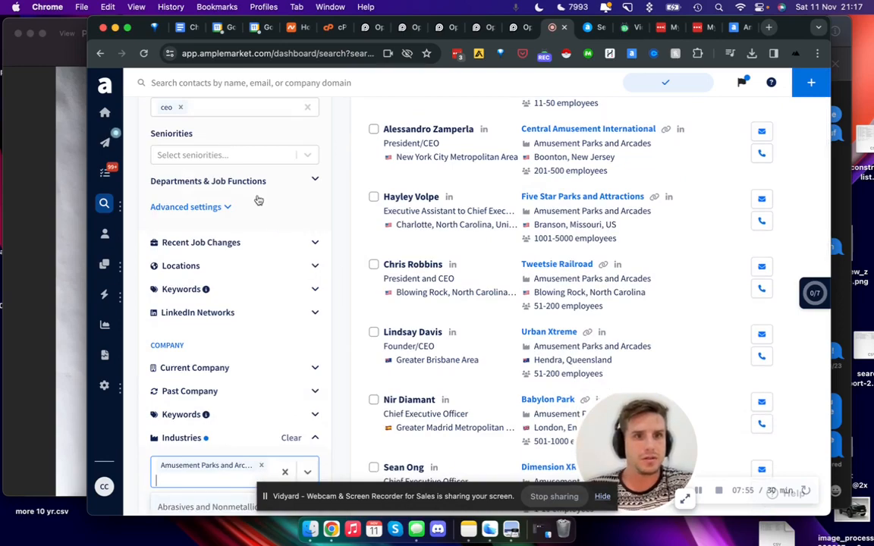
pyautogui.scroll(3, 265, 201)
pyautogui.scroll(-3, 261, 236)
pyautogui.scroll(3, 260, 236)
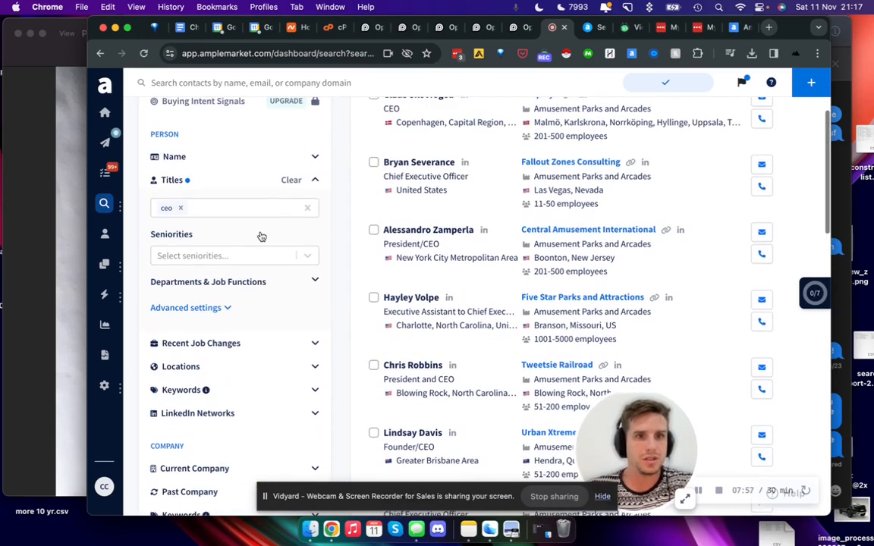
pyautogui.scroll(-3, 277, 336)
pyautogui.scroll(2, 278, 335)
pyautogui.scroll(-6, 277, 336)
# Step: Browse the full alphabetical list of industries available to include, through to Zoos and Botanical Gardens
pyautogui.scroll(-5, 274, 342)
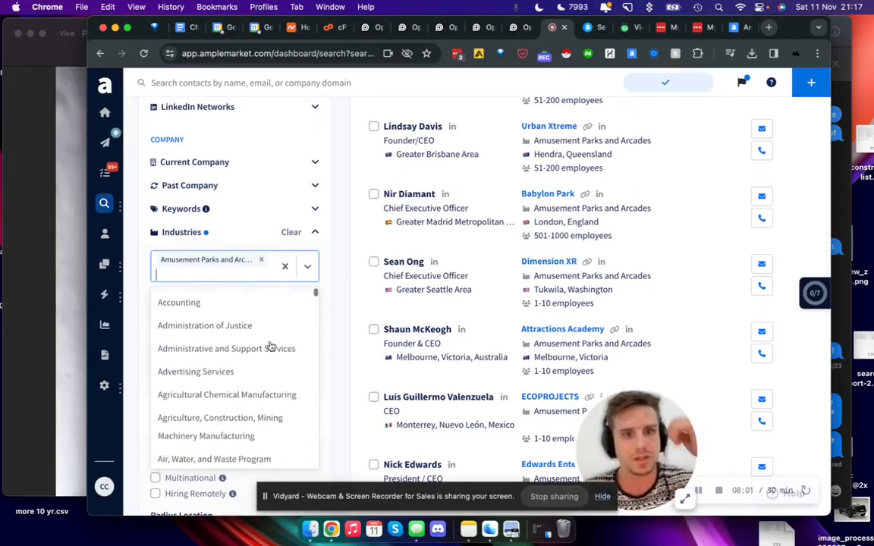
pyautogui.scroll(-8, 271, 346)
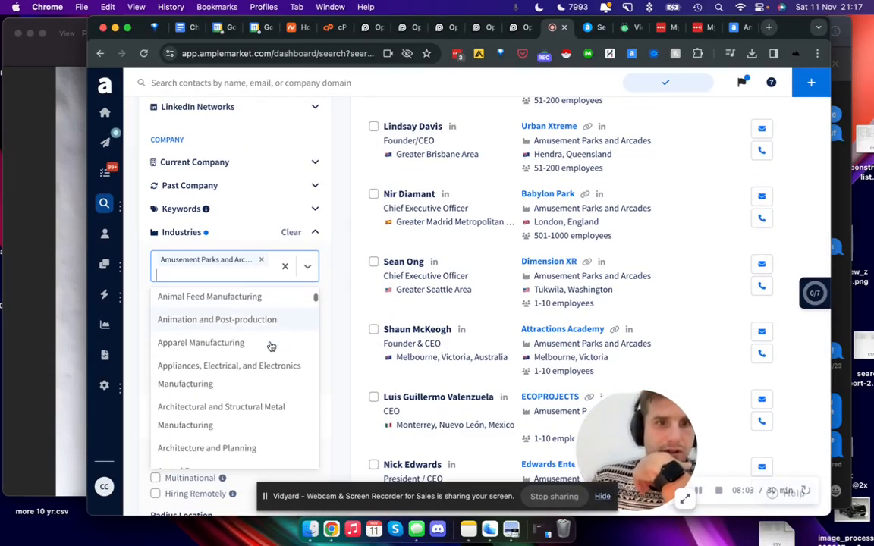
pyautogui.scroll(-8, 271, 346)
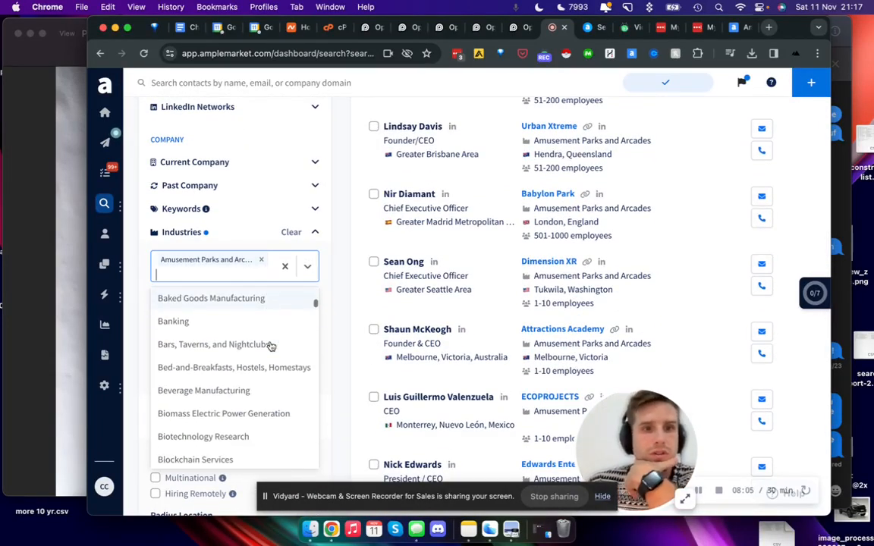
pyautogui.scroll(2, 265, 342)
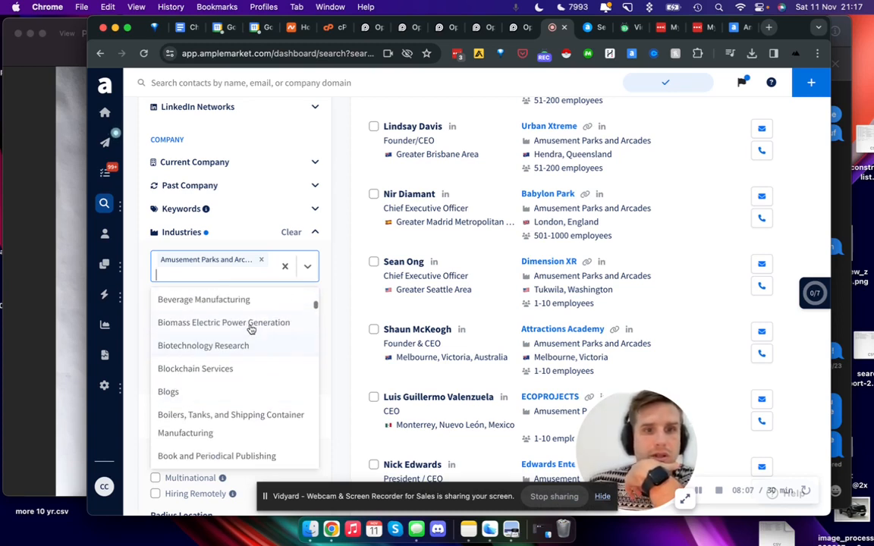
pyautogui.scroll(-6, 245, 353)
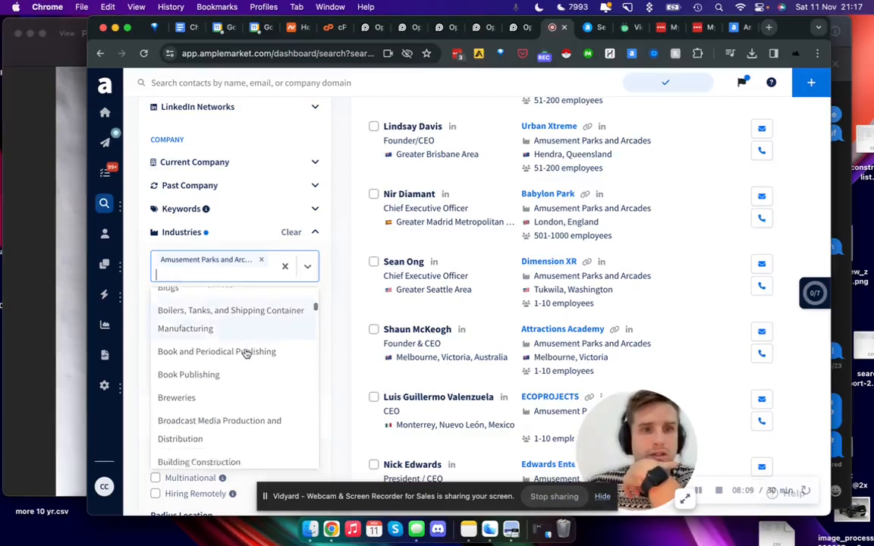
pyautogui.scroll(-10, 245, 353)
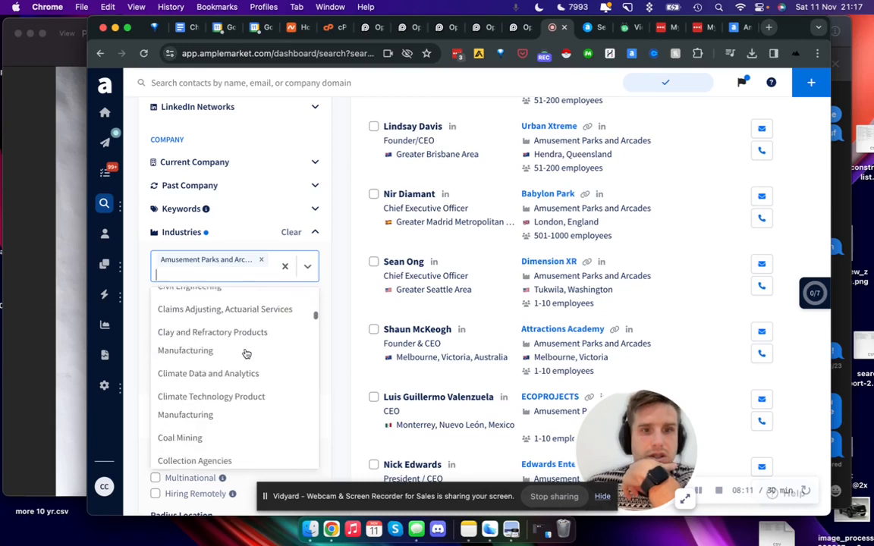
pyautogui.scroll(2, 239, 362)
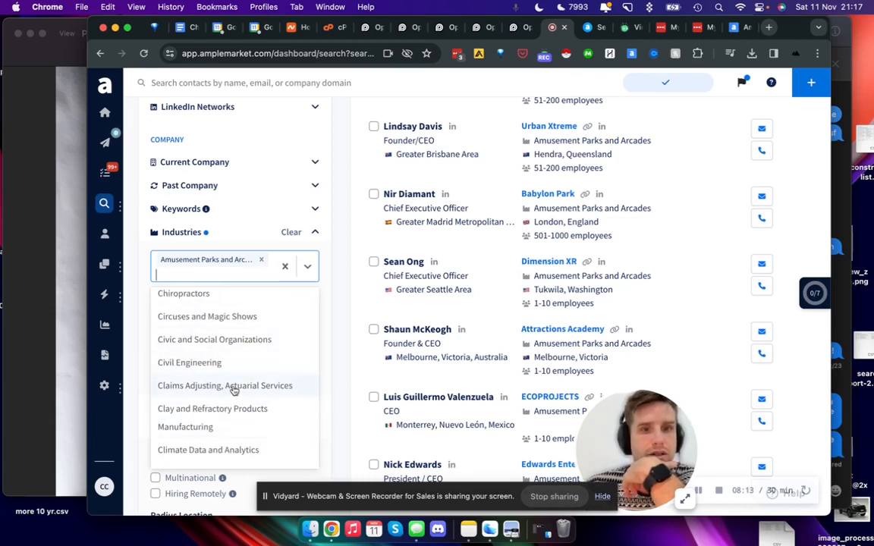
pyautogui.scroll(-2, 226, 303)
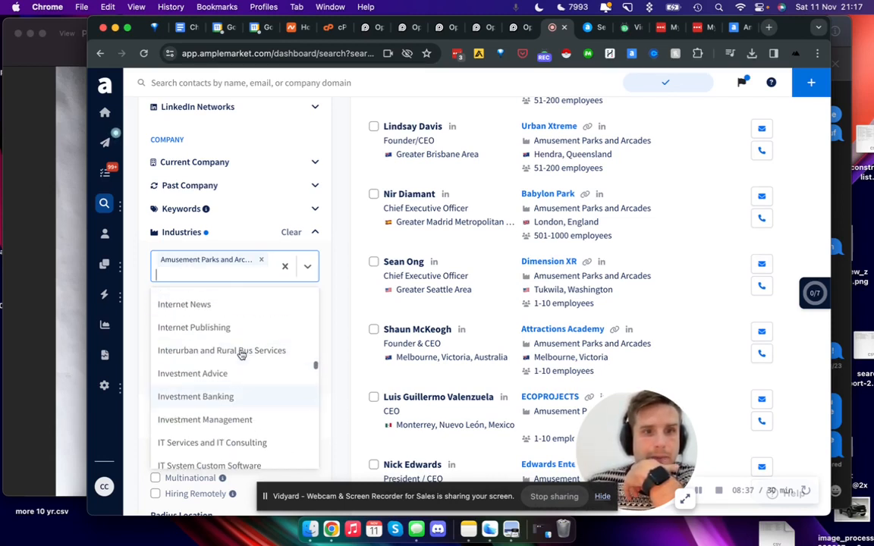
pyautogui.scroll(-2, 241, 354)
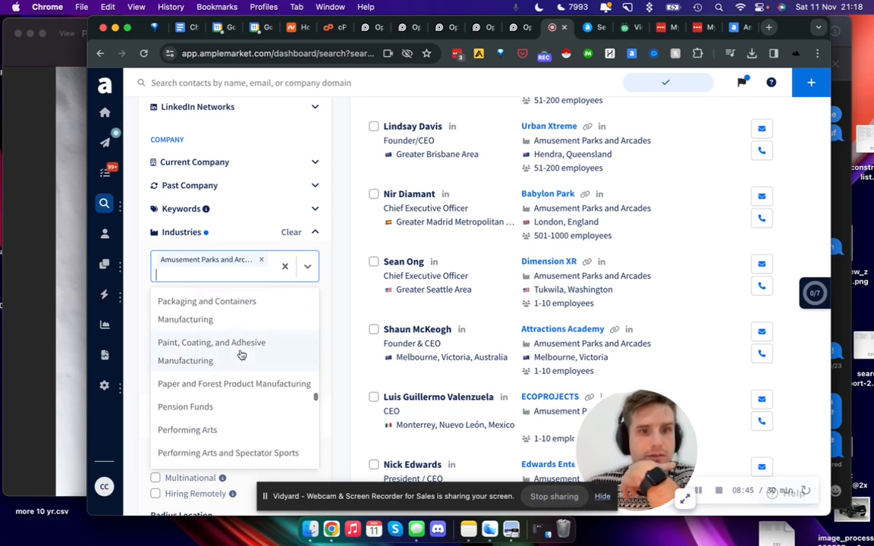
pyautogui.scroll(3, 241, 354)
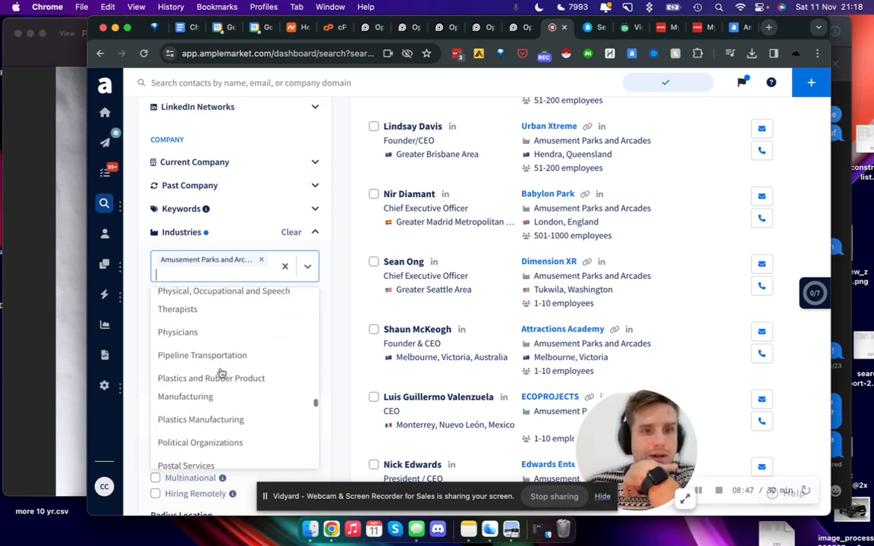
pyautogui.scroll(-20, 221, 373)
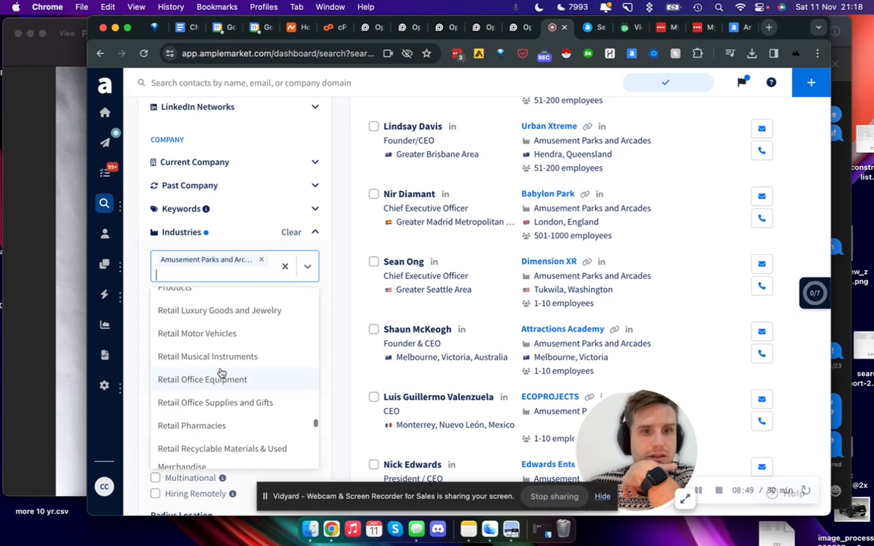
pyautogui.scroll(-10, 221, 373)
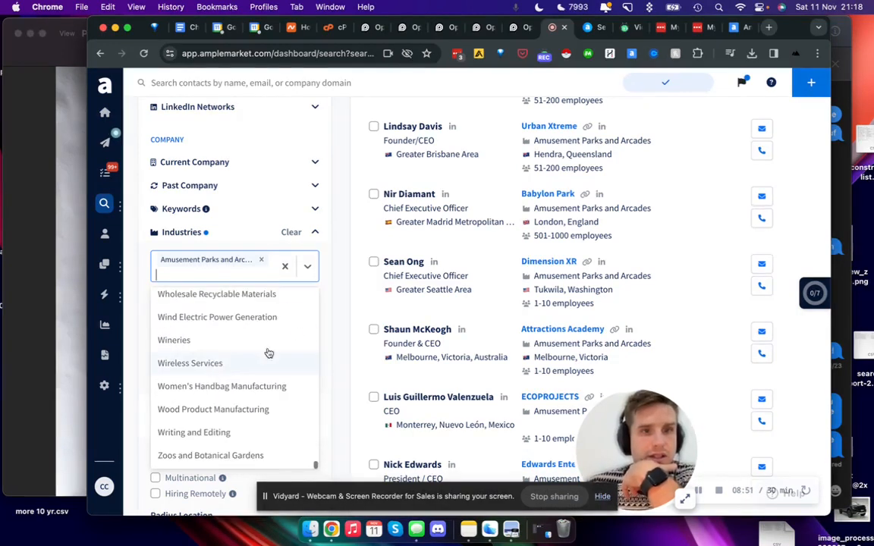
# Step: Close the list of industries and expand the company Keywords filter
pyautogui.click(301, 266)
pyautogui.scroll(2, 299, 266)
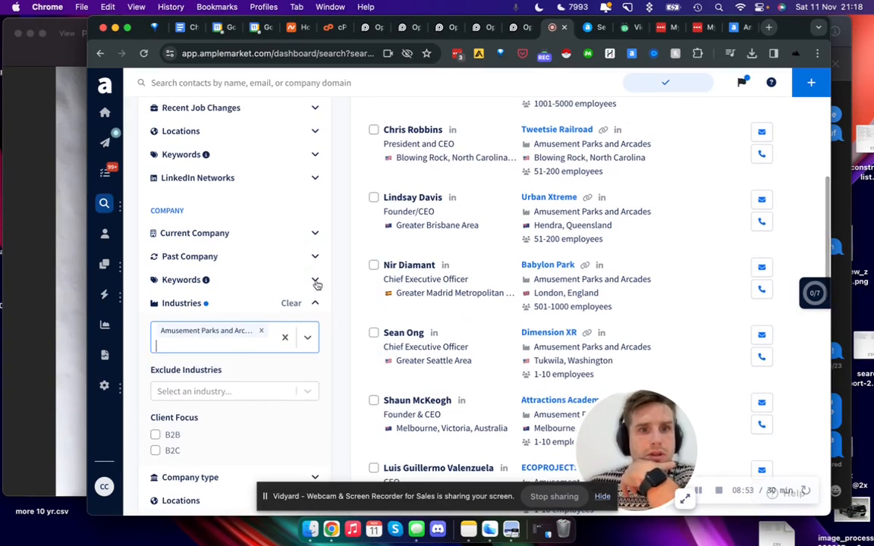
pyautogui.click(314, 279)
pyautogui.click(207, 282)
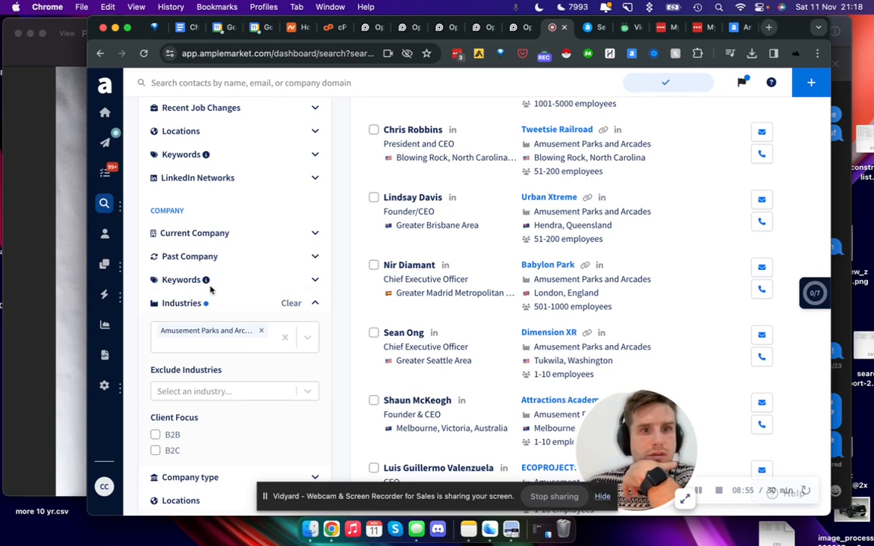
pyautogui.click(209, 282)
pyautogui.scroll(-2, 226, 417)
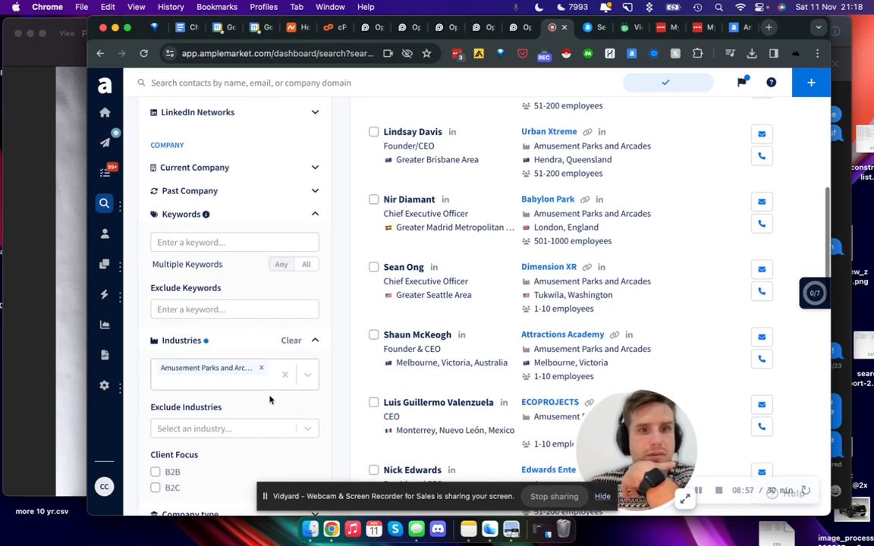
# Step: Remove Amusement Parks and Arcades from the Industries filter and add saas as a company keyword
pyautogui.click(262, 368)
pyautogui.click(189, 242)
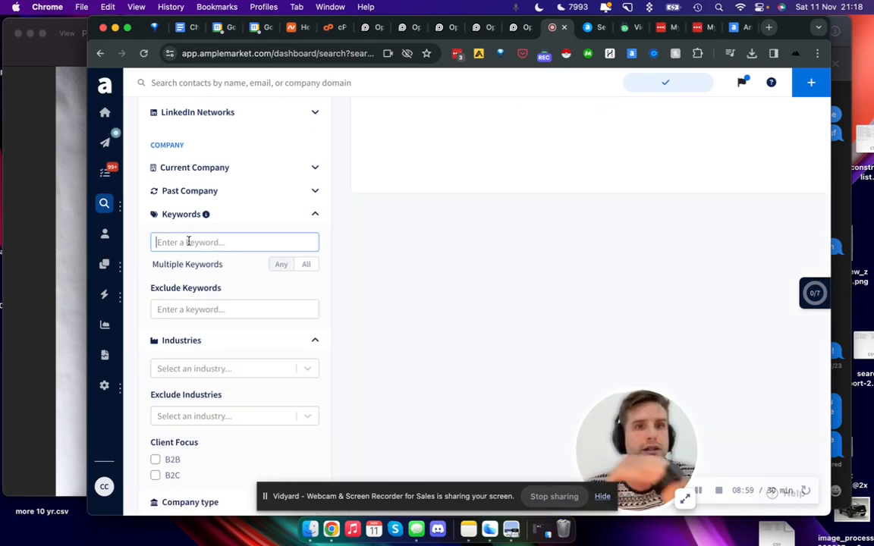
pyautogui.write('saas')
pyautogui.press('Return')
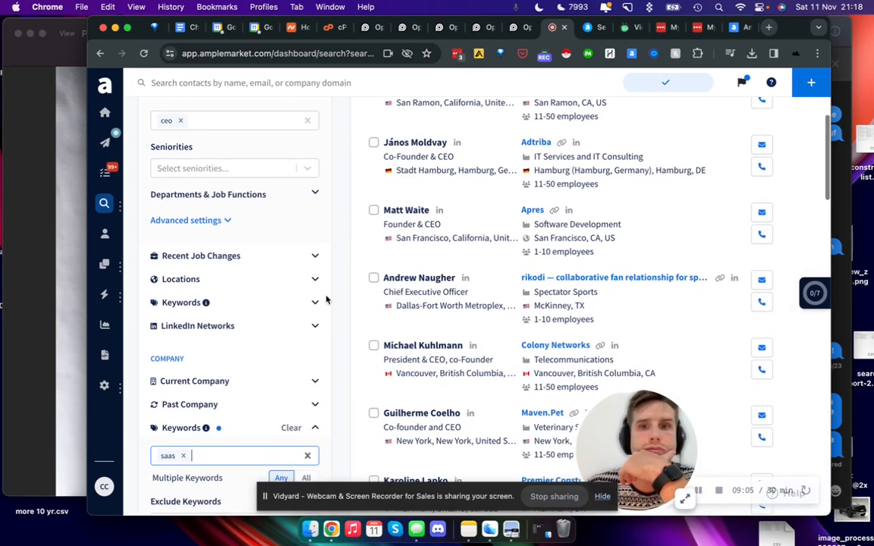
# Step: Review the CEOs and companies found for the saas keyword, along with the remaining company filters
pyautogui.scroll(-2, 396, 262)
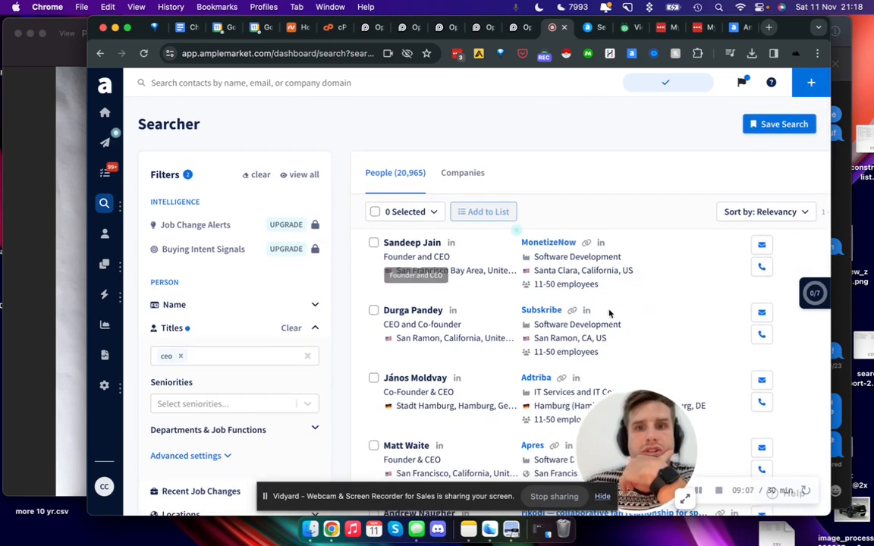
pyautogui.scroll(-3, 554, 249)
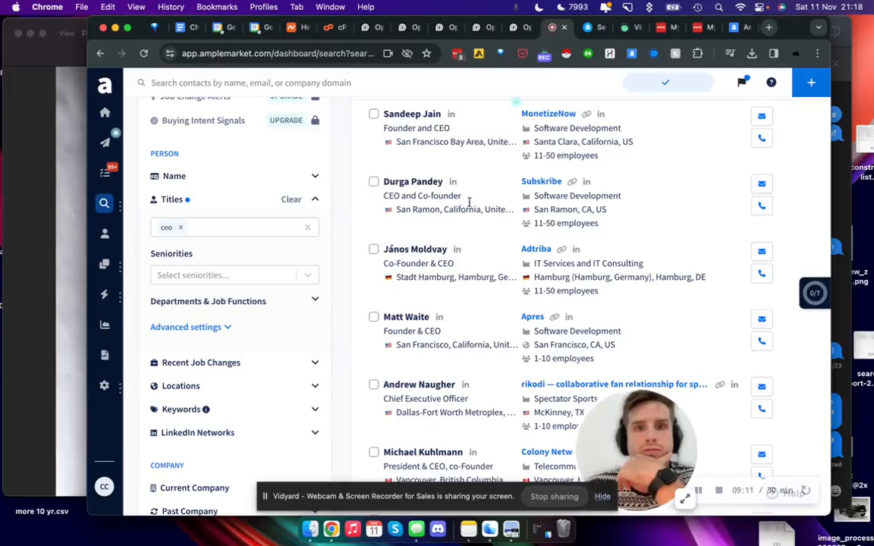
pyautogui.scroll(-1, 557, 182)
pyautogui.scroll(-3, 588, 273)
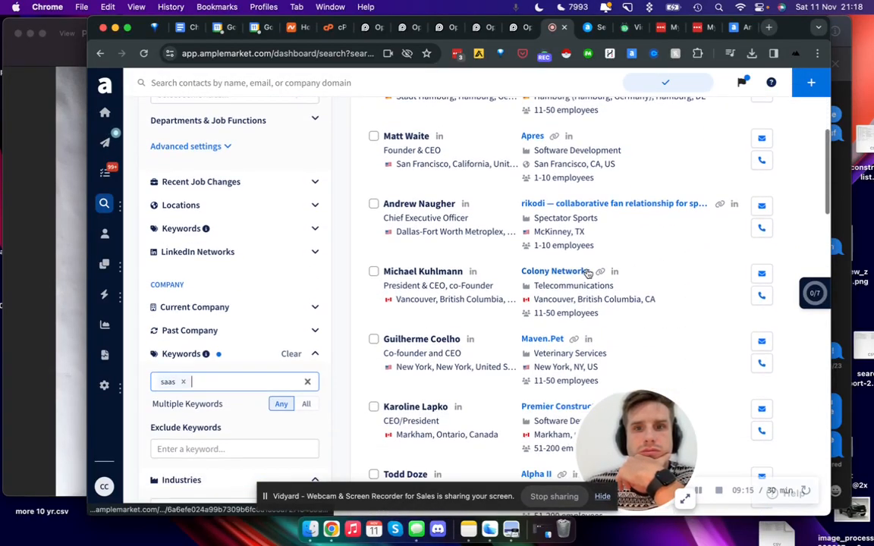
pyautogui.scroll(-2, 588, 273)
pyautogui.scroll(-1, 599, 240)
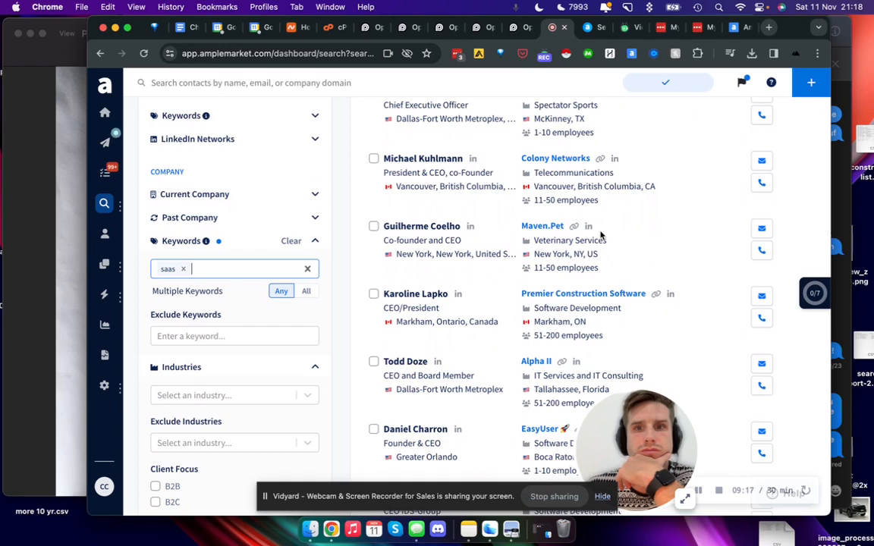
pyautogui.scroll(-2, 599, 234)
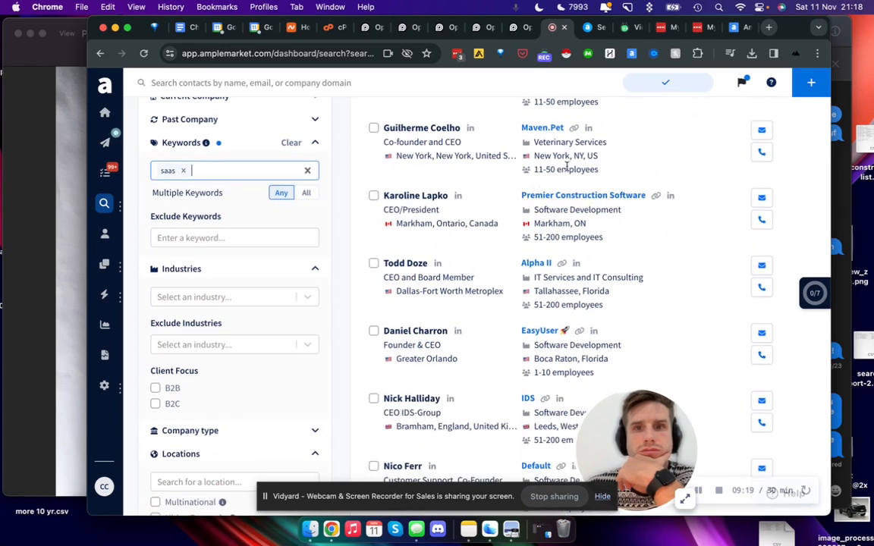
pyautogui.scroll(-3, 566, 167)
pyautogui.scroll(-2, 568, 250)
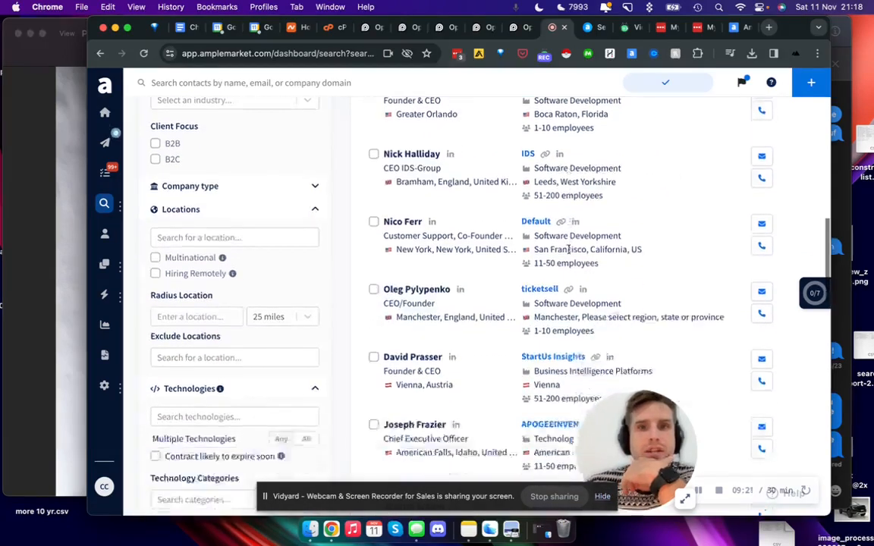
pyautogui.scroll(-2, 565, 228)
pyautogui.scroll(-1, 551, 155)
pyautogui.scroll(-5, 246, 298)
pyautogui.scroll(5, 245, 300)
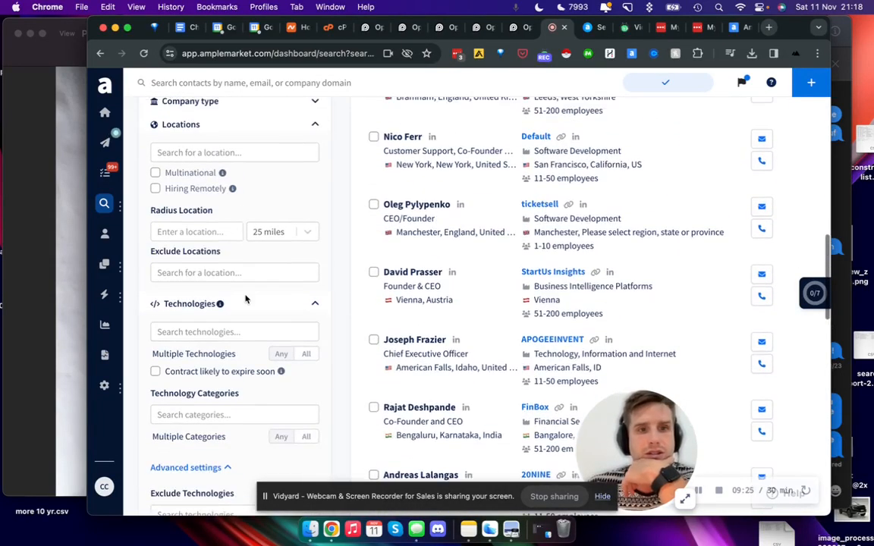
# Step: Add finance to the company keywords and require companies to match all of the keywords
pyautogui.scroll(5, 243, 296)
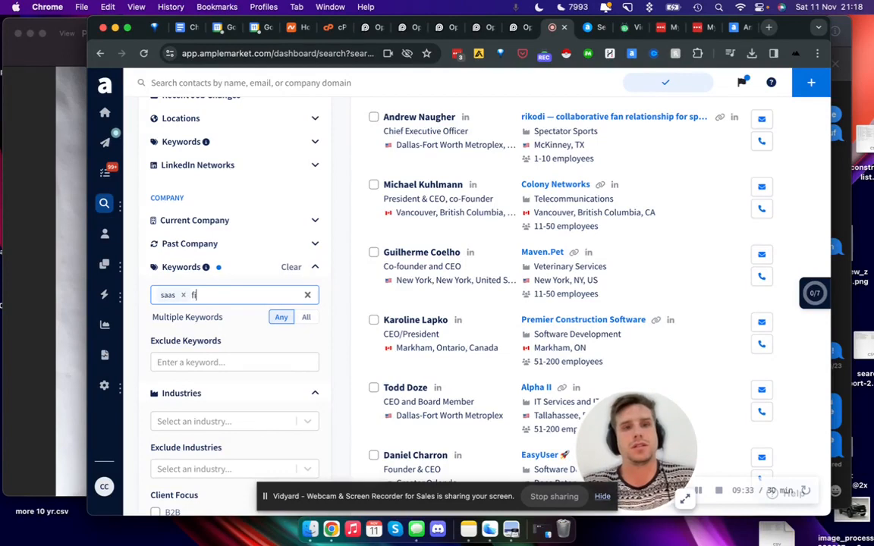
pyautogui.press('Return')
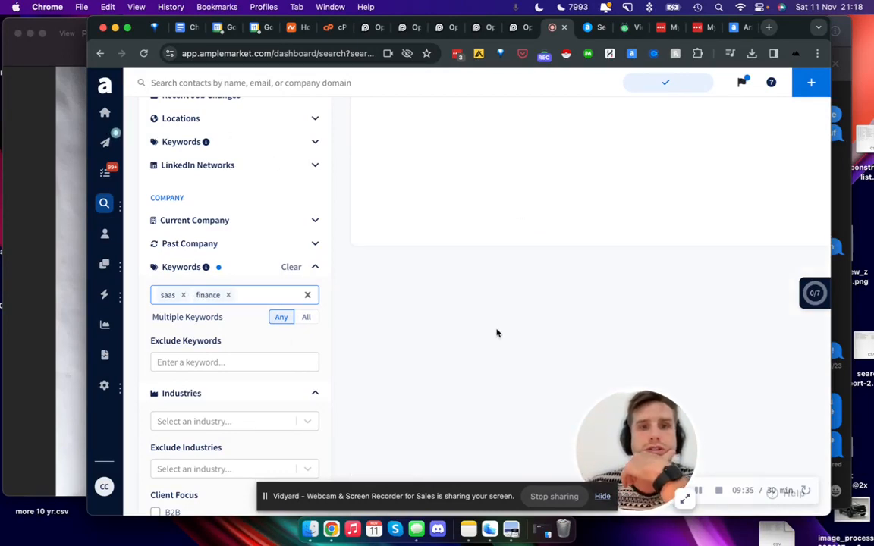
pyautogui.click(308, 318)
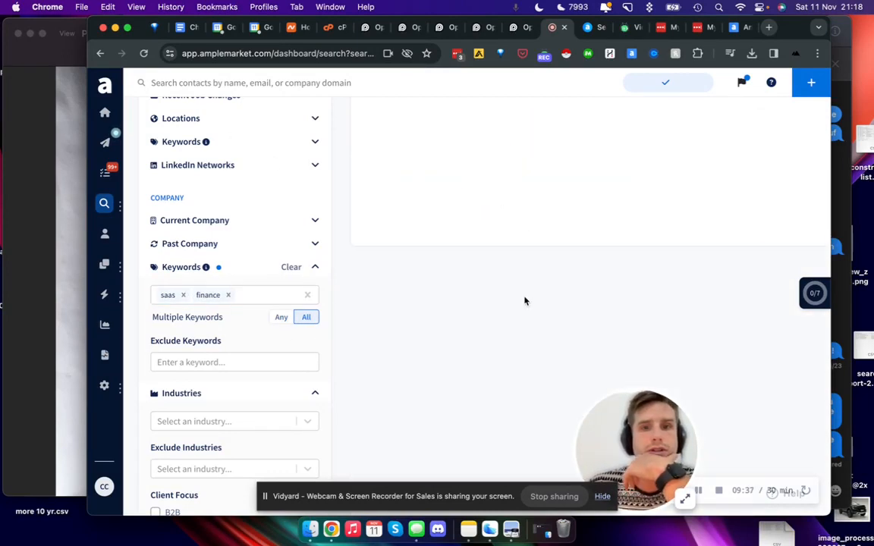
pyautogui.scroll(5, 582, 234)
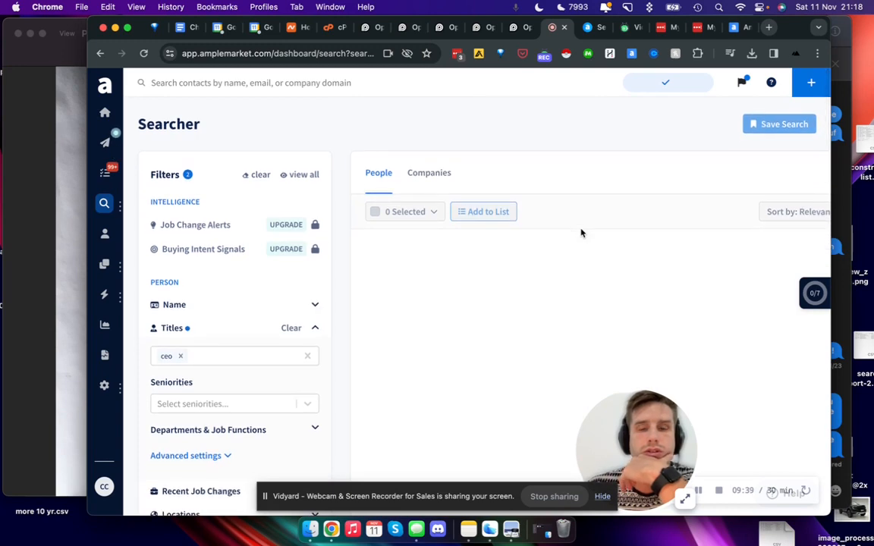
pyautogui.scroll(-3, 582, 233)
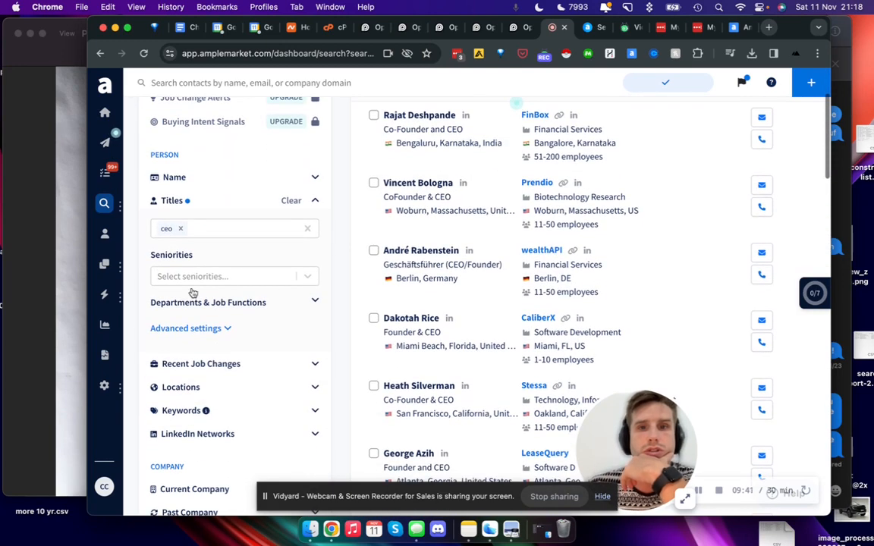
pyautogui.scroll(-7, 267, 273)
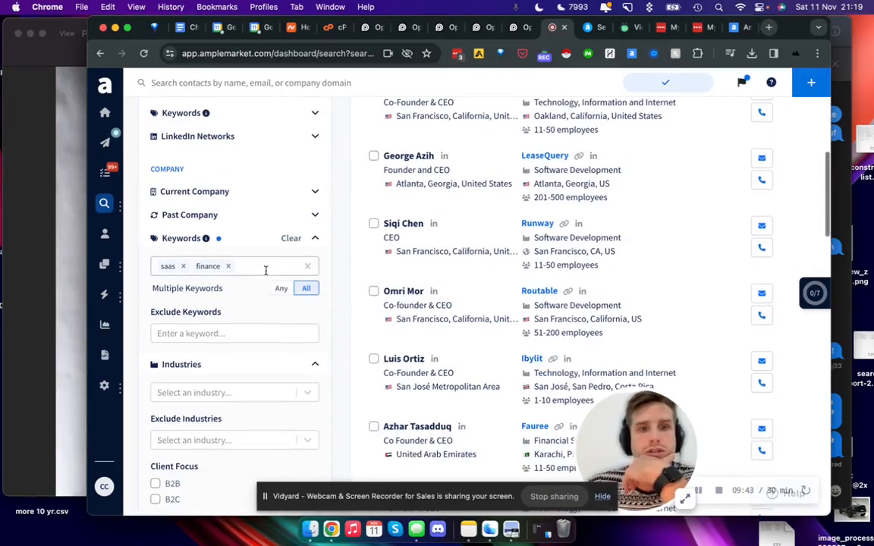
# Step: Remove finance from the company keywords and check the people found for saas alone
pyautogui.click(231, 269)
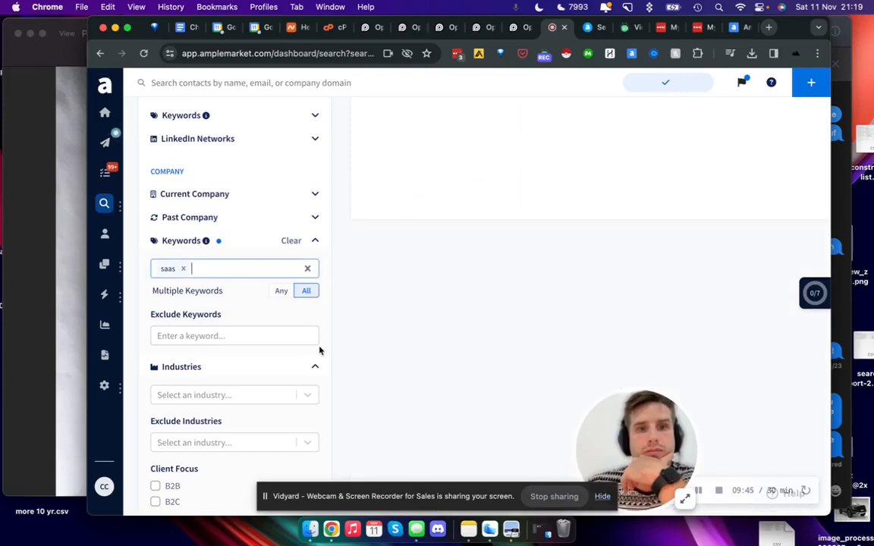
pyautogui.scroll(10, 567, 253)
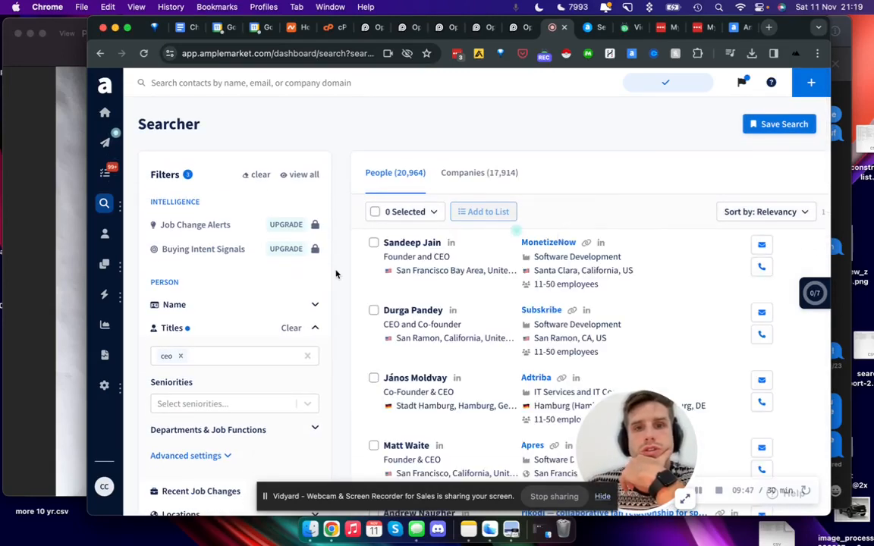
pyautogui.scroll(-4, 335, 273)
pyautogui.click(225, 175)
pyautogui.scroll(-3, 224, 177)
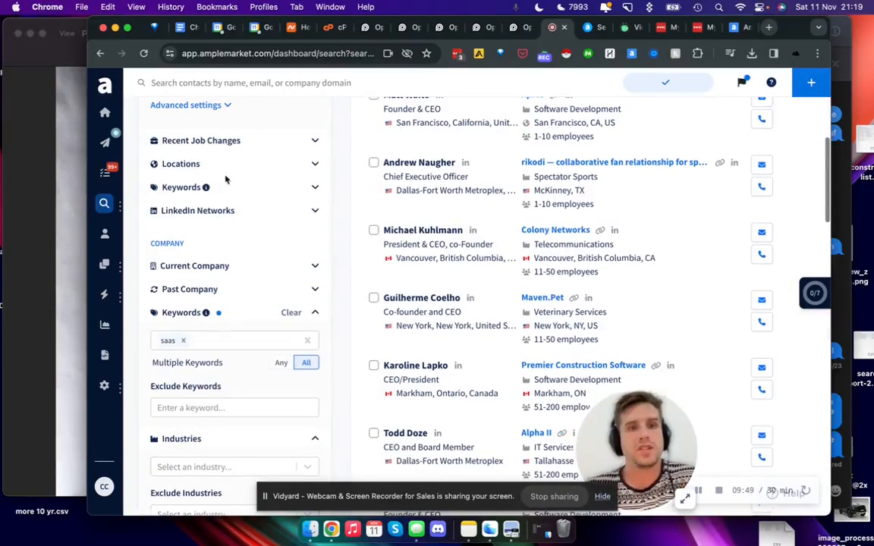
# Step: Add fintech as a company keyword alongside saas
pyautogui.click(213, 340)
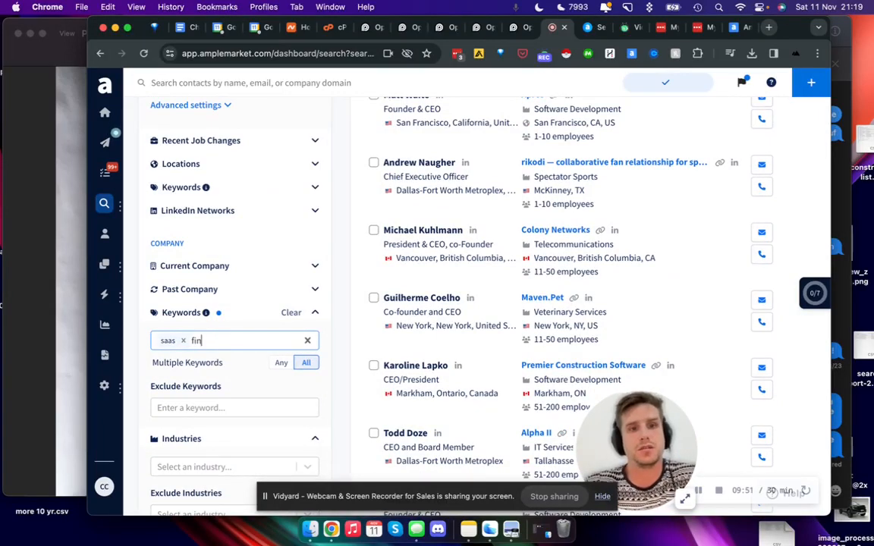
pyautogui.write('fintech')
pyautogui.press('Return')
pyautogui.scroll(5, 484, 248)
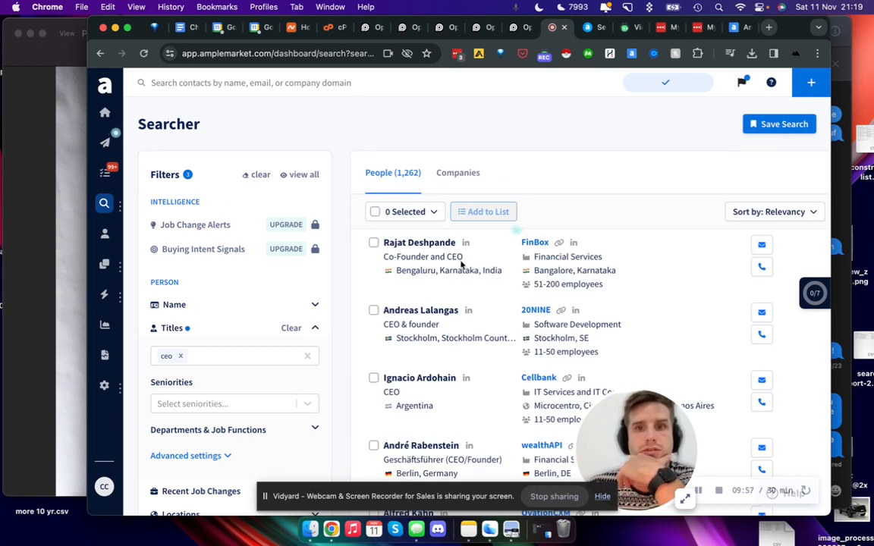
# Step: Remove saas from the company keywords so that only fintech is searched, and look over the matching CEOs
pyautogui.scroll(-5, 263, 326)
pyautogui.click(181, 365)
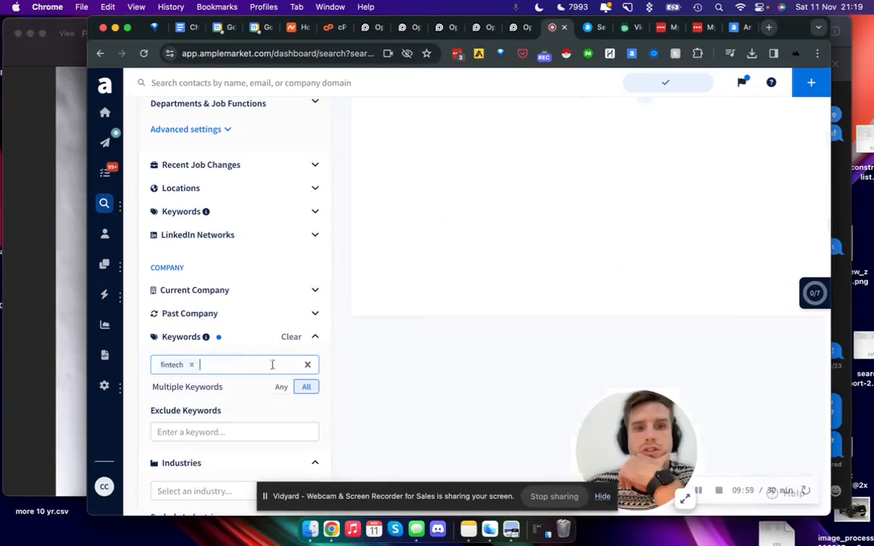
pyautogui.scroll(5, 517, 351)
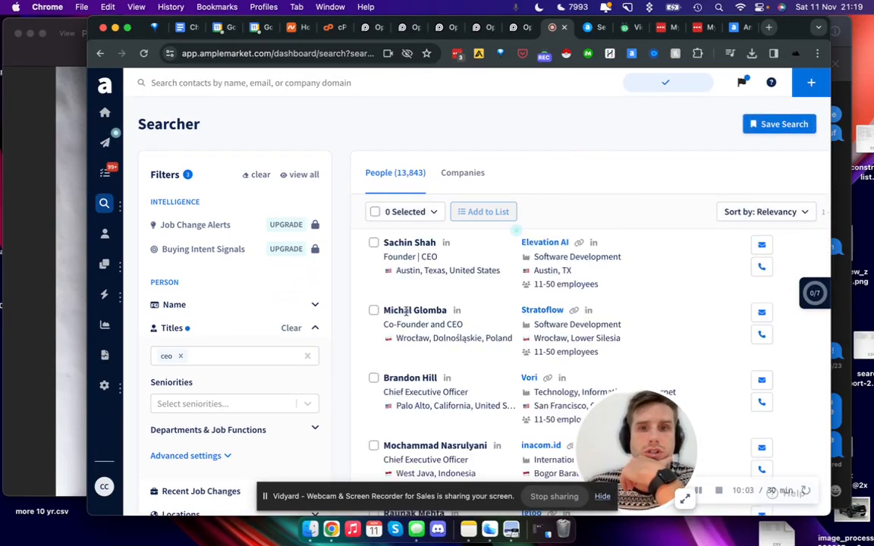
pyautogui.scroll(-1, 599, 281)
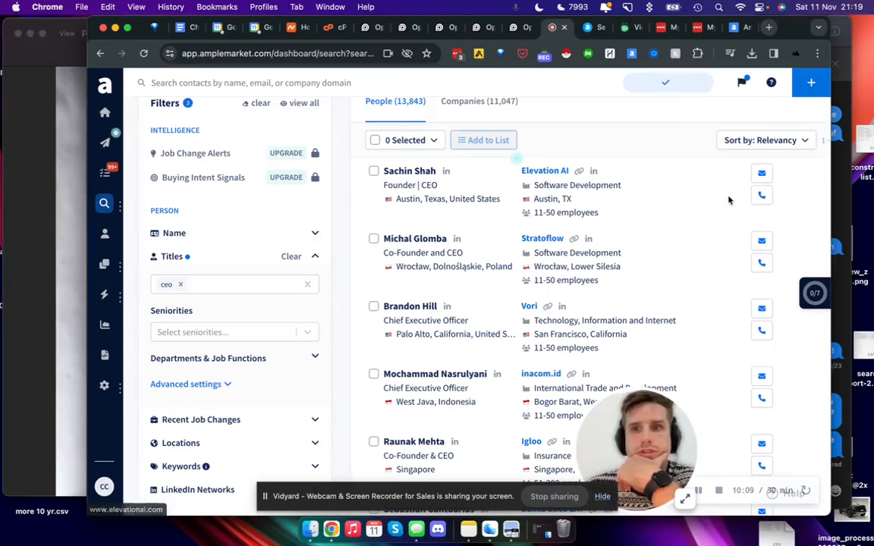
# Step: Examine what Elevation AI does and which apps it offers on the company's website, and return to the search
pyautogui.click(580, 174)
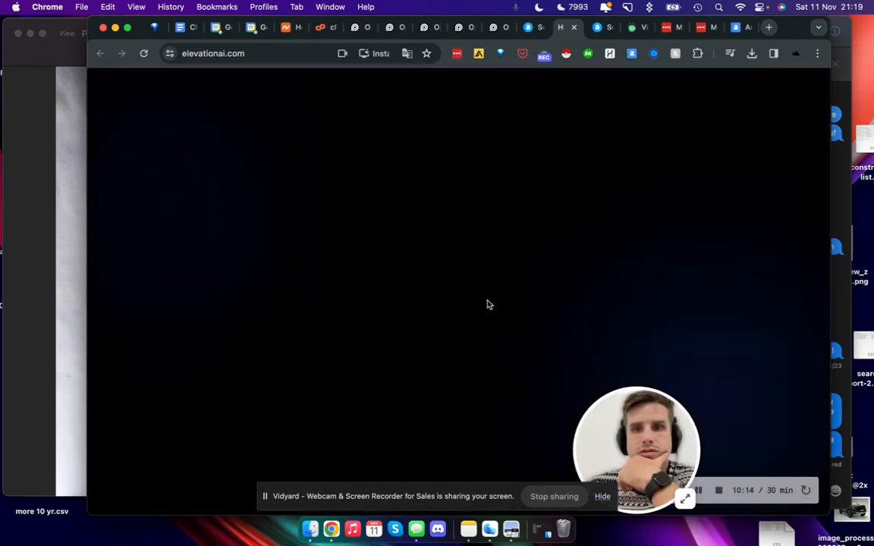
pyautogui.scroll(-3, 488, 304)
pyautogui.scroll(-5, 488, 305)
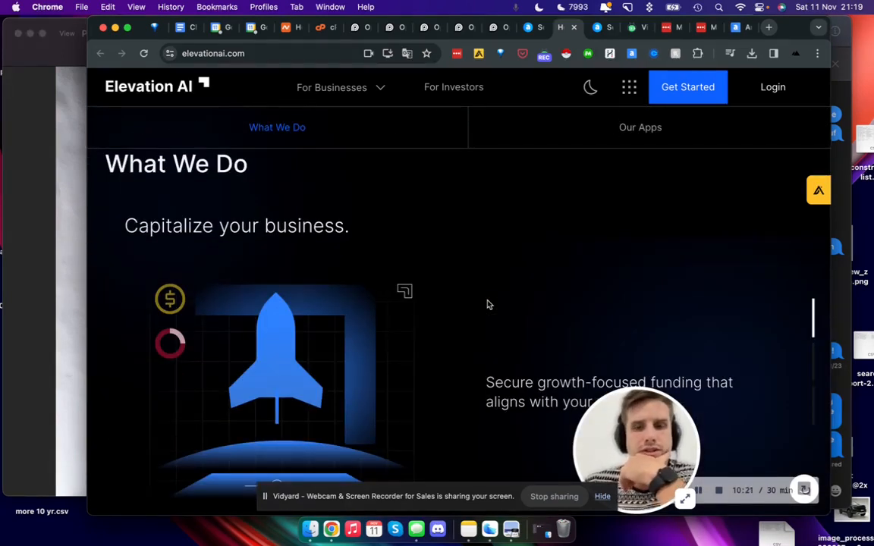
pyautogui.scroll(-5, 488, 304)
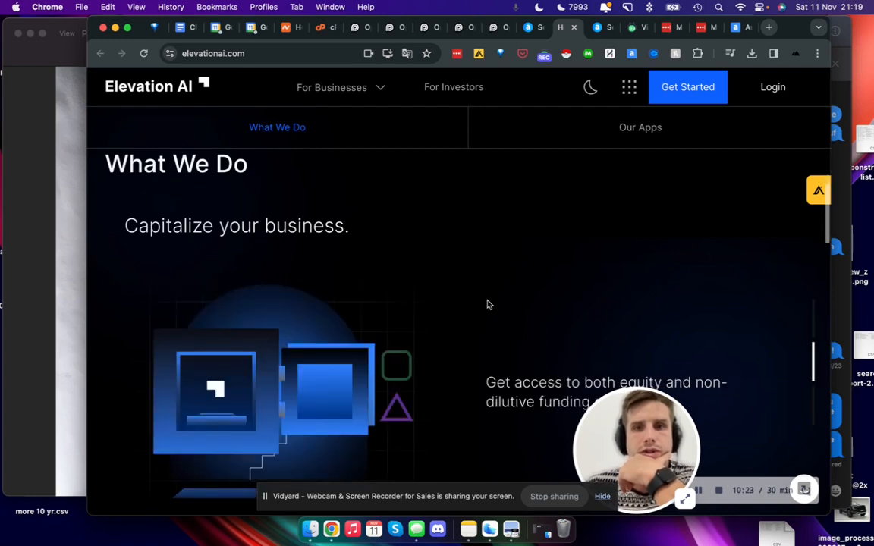
pyautogui.scroll(-6, 488, 304)
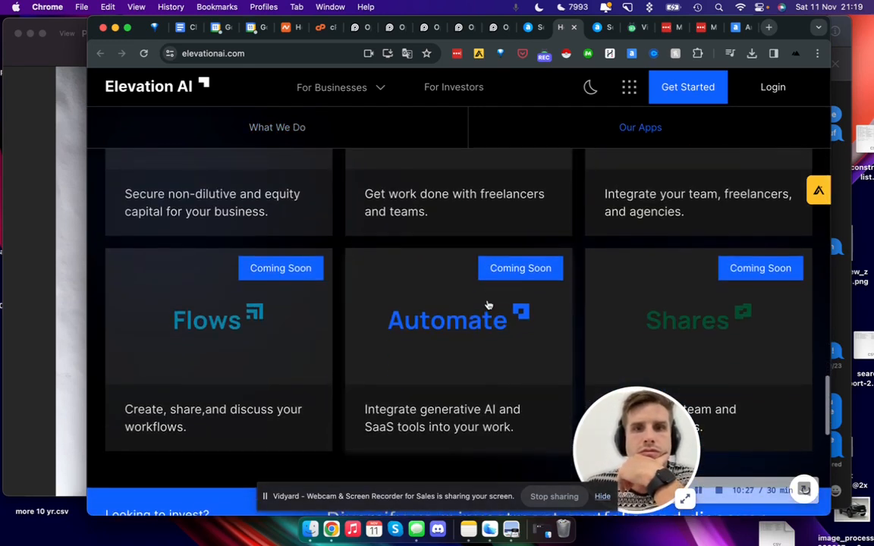
pyautogui.scroll(4, 339, 236)
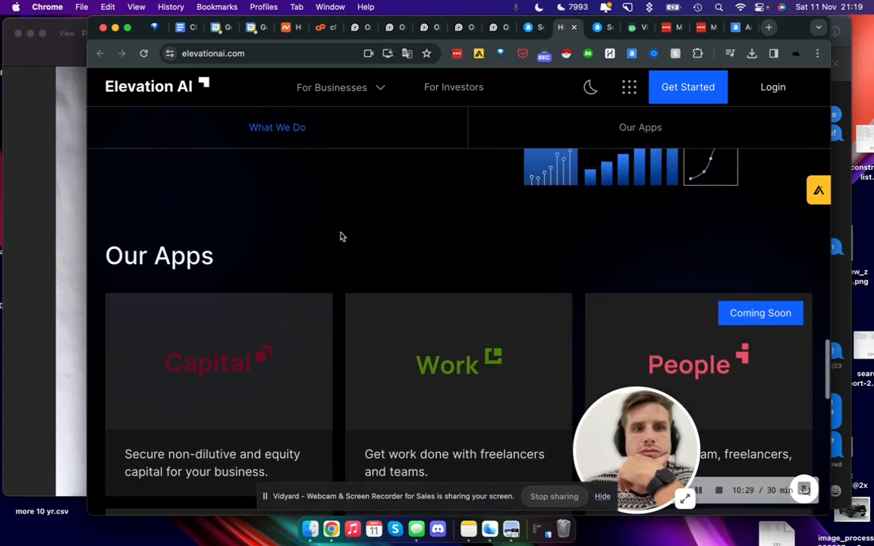
pyautogui.scroll(-2, 327, 242)
pyautogui.scroll(-3, 553, 256)
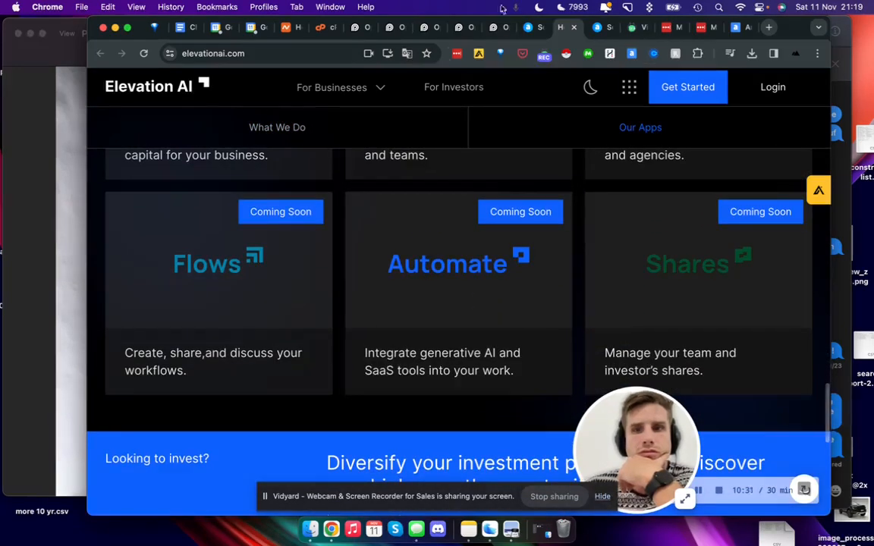
pyautogui.press('super+w')
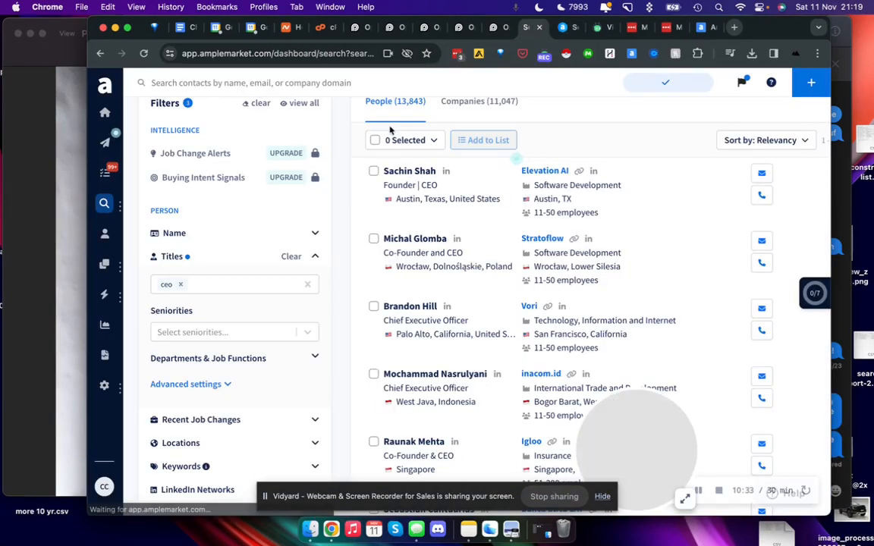
# Step: Review the fintech search results and filters, and check the options of the Past Company and Current Company filters
pyautogui.scroll(2, 256, 239)
pyautogui.scroll(-8, 257, 238)
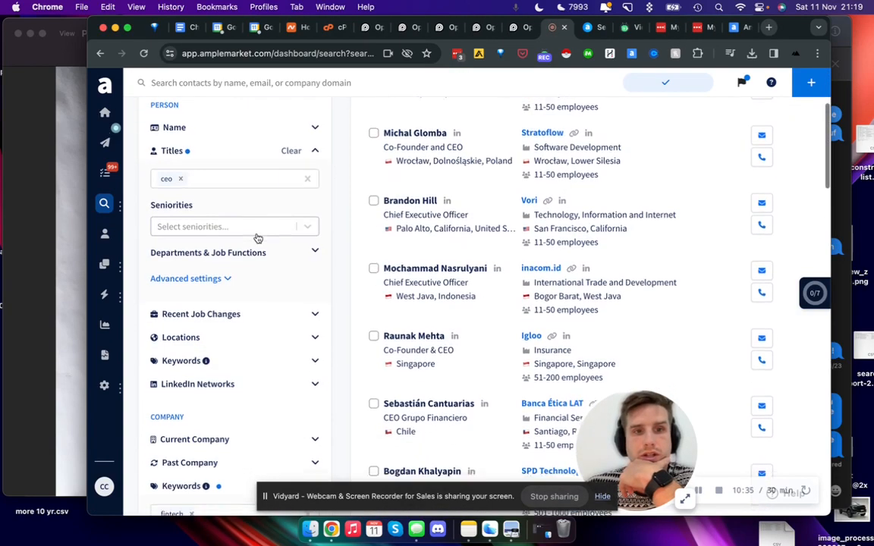
pyautogui.scroll(8, 492, 231)
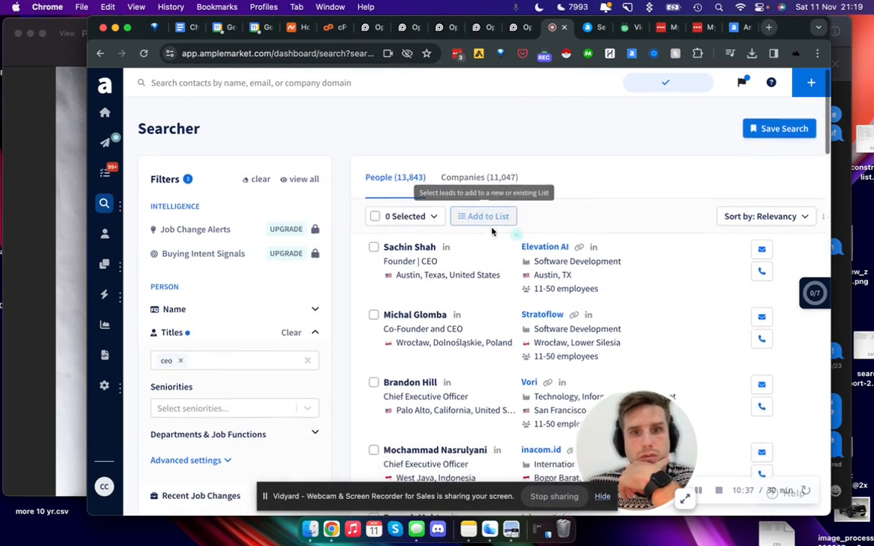
pyautogui.scroll(-5, 233, 334)
pyautogui.scroll(-4, 234, 335)
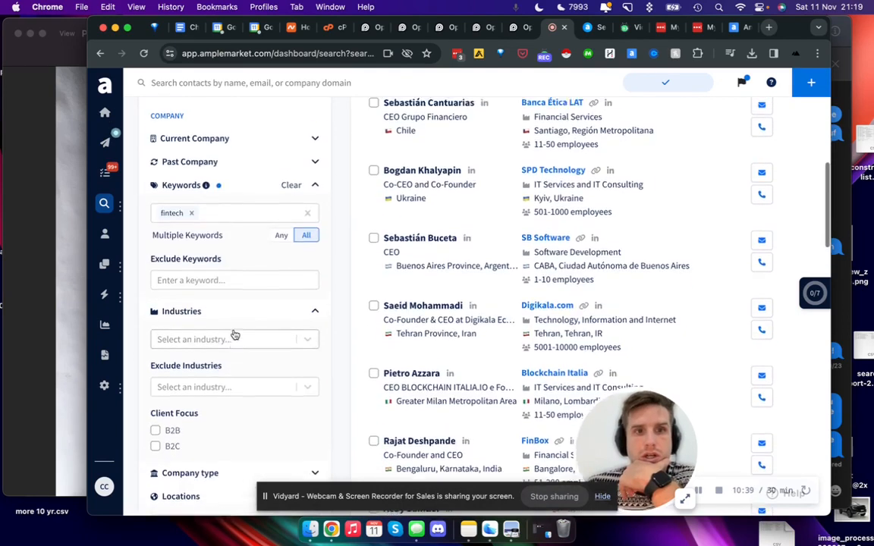
pyautogui.scroll(3, 234, 304)
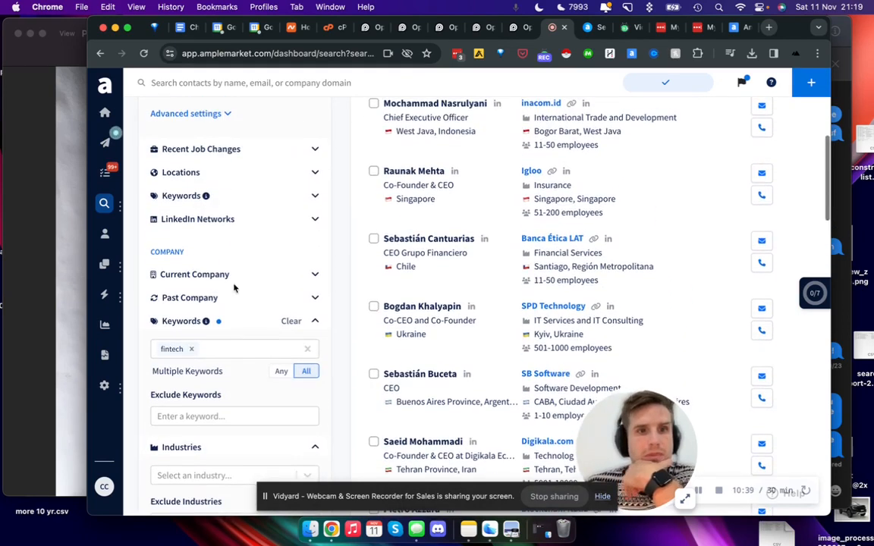
pyautogui.click(287, 299)
pyautogui.scroll(-1, 232, 317)
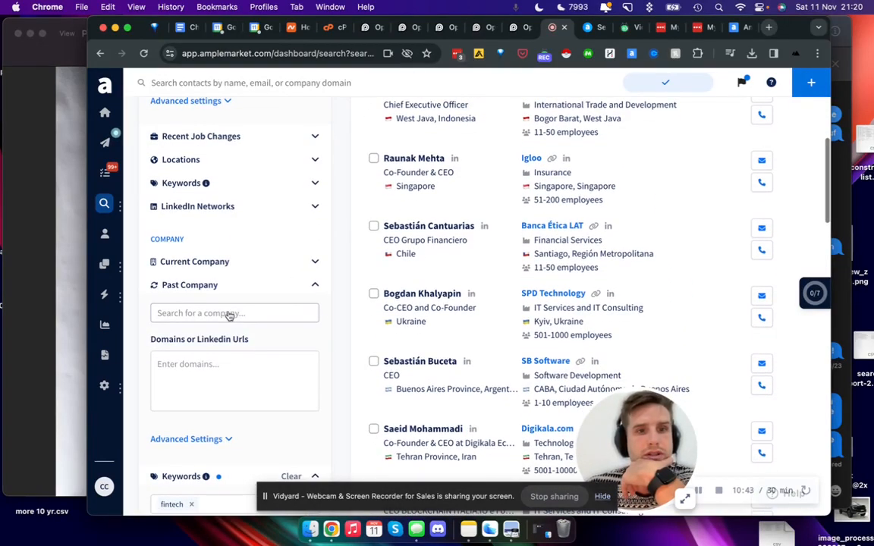
pyautogui.click(237, 321)
pyautogui.click(314, 287)
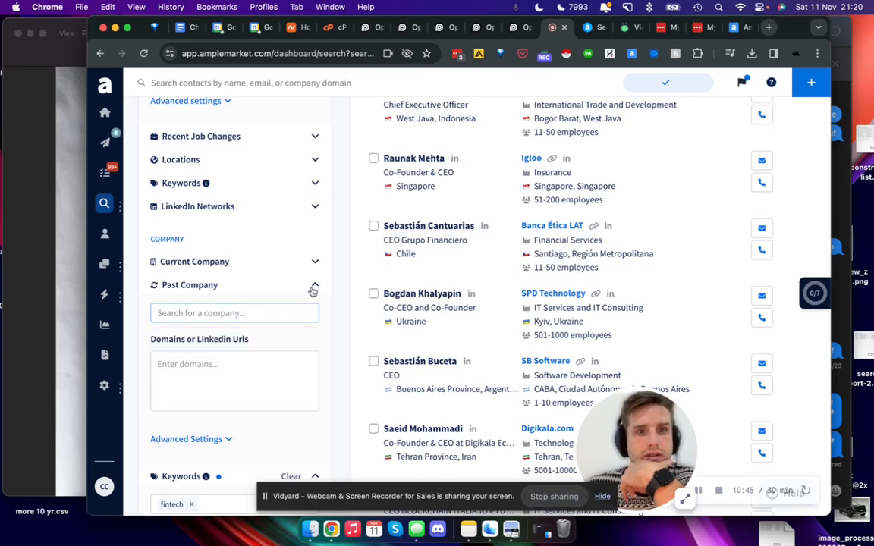
pyautogui.click(314, 263)
pyautogui.click(314, 263)
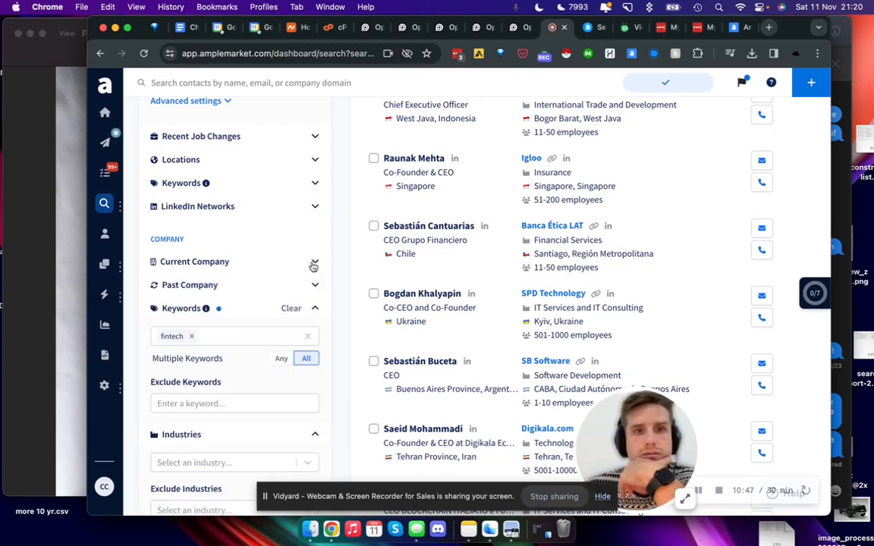
# Step: Expand the LinkedIn Networks filter and the person Keywords filter to show their options
pyautogui.scroll(2, 312, 269)
pyautogui.click(311, 275)
pyautogui.scroll(-2, 313, 282)
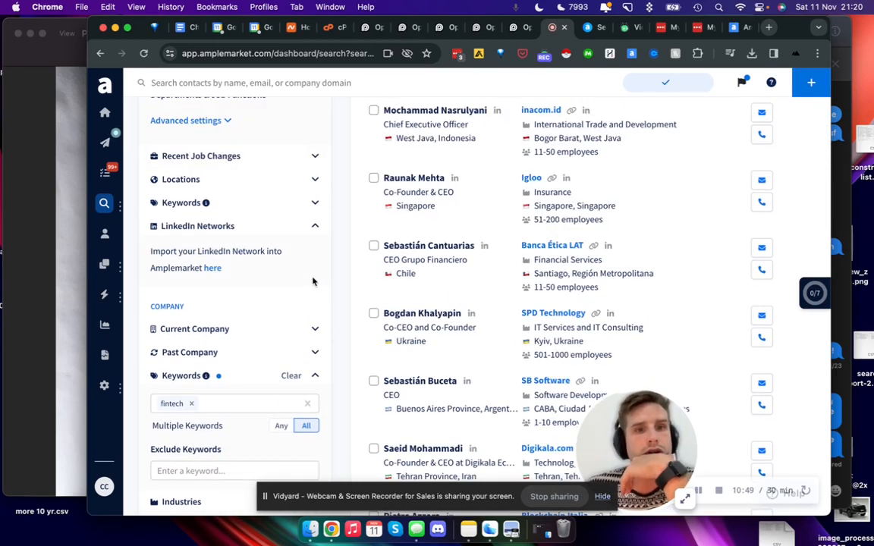
pyautogui.scroll(1, 299, 240)
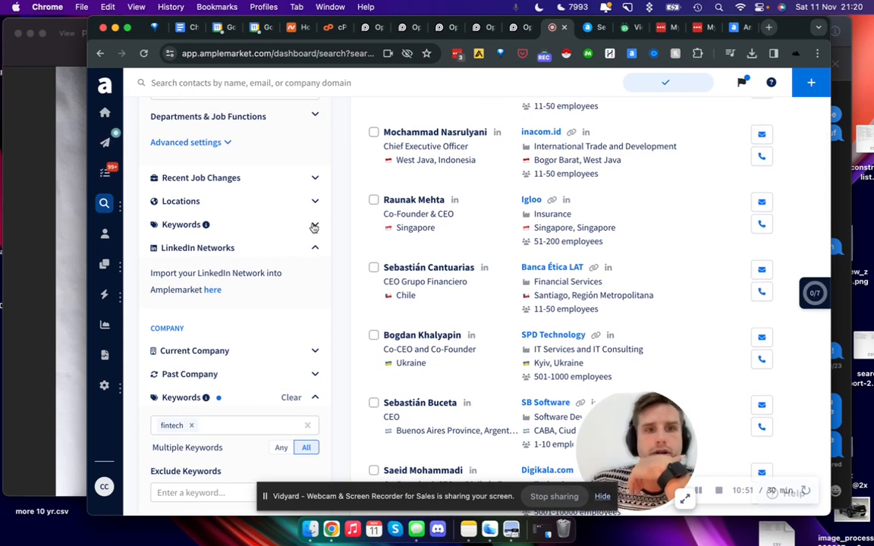
pyautogui.click(314, 227)
pyautogui.scroll(3, 197, 185)
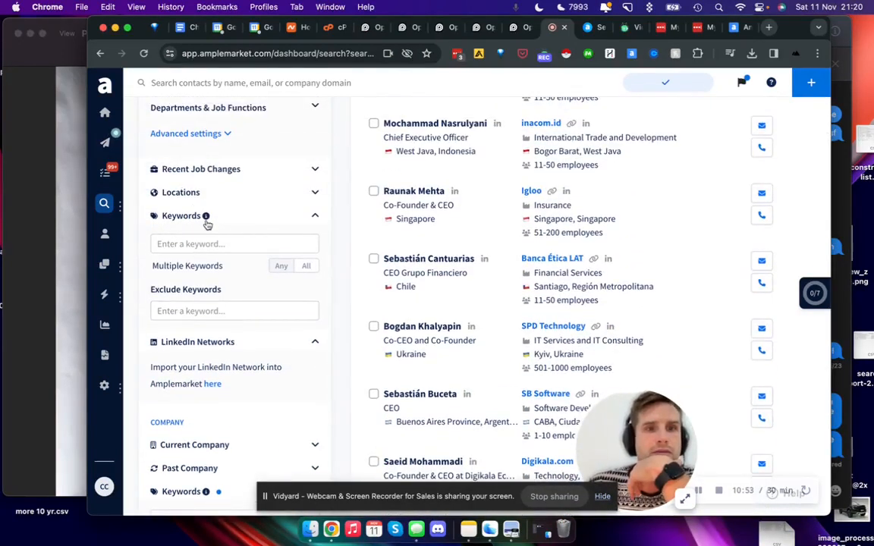
# Step: Expand the person Locations and Recent Job Changes filters to show their options
pyautogui.scroll(1, 247, 217)
pyautogui.click(281, 231)
pyautogui.scroll(5, 280, 232)
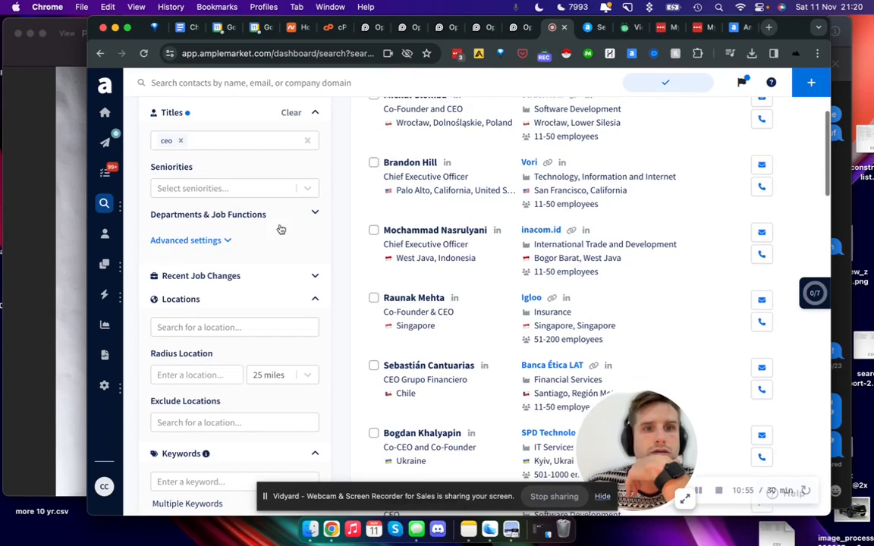
pyautogui.click(289, 281)
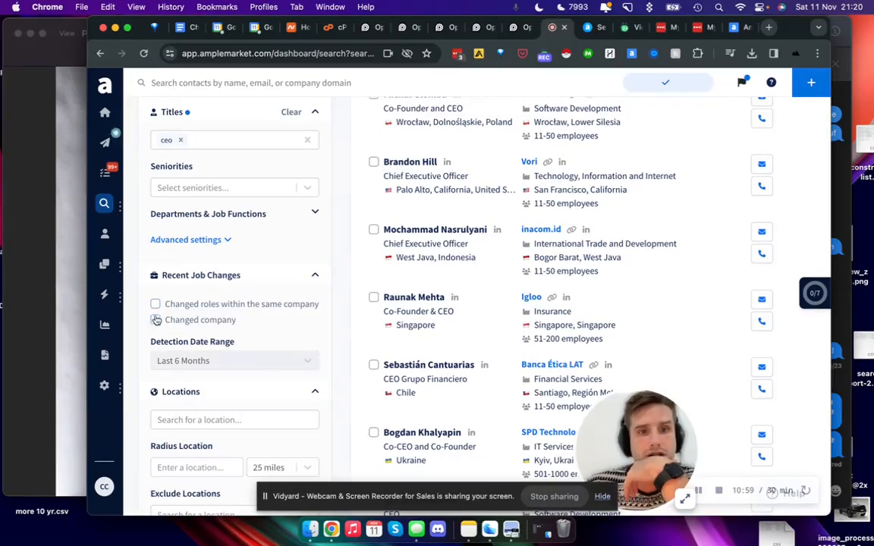
# Step: Expand the Departments & Job Functions filter and check the Seniorities filter above it
pyautogui.scroll(2, 158, 321)
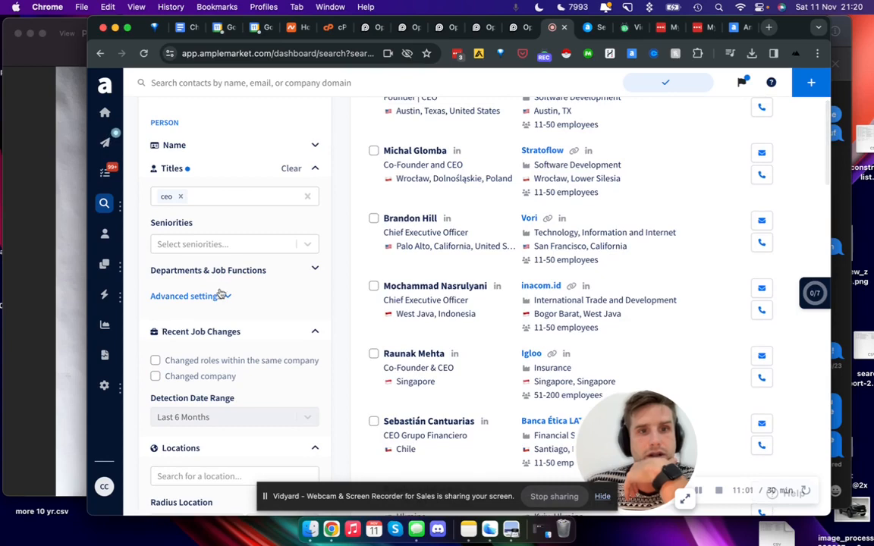
pyautogui.click(312, 271)
pyautogui.scroll(3, 221, 319)
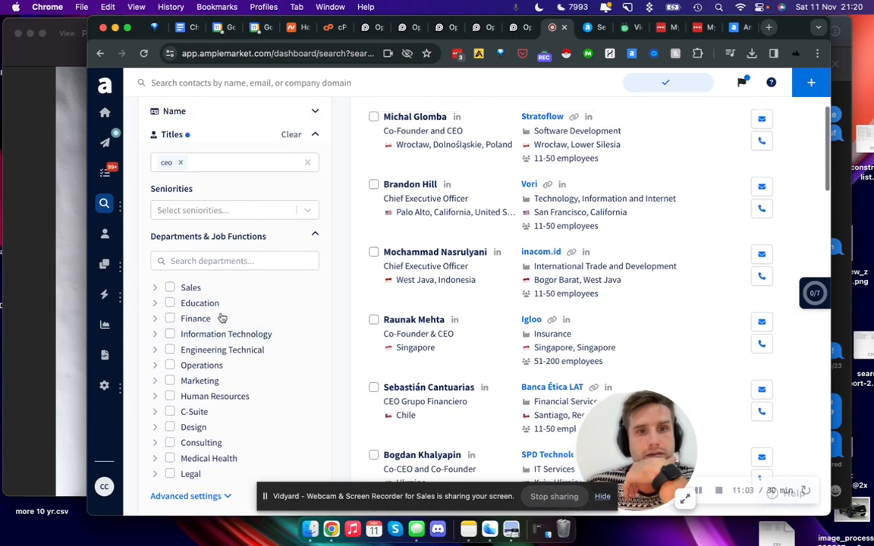
pyautogui.click(311, 314)
pyautogui.click(310, 314)
pyautogui.click(311, 313)
pyautogui.scroll(4, 312, 312)
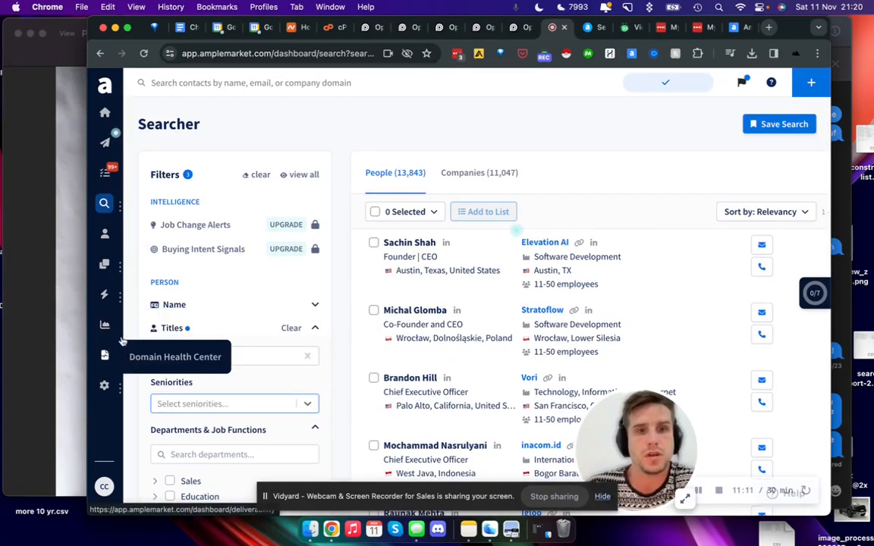
pyautogui.scroll(1, 439, 228)
pyautogui.scroll(-1, 433, 224)
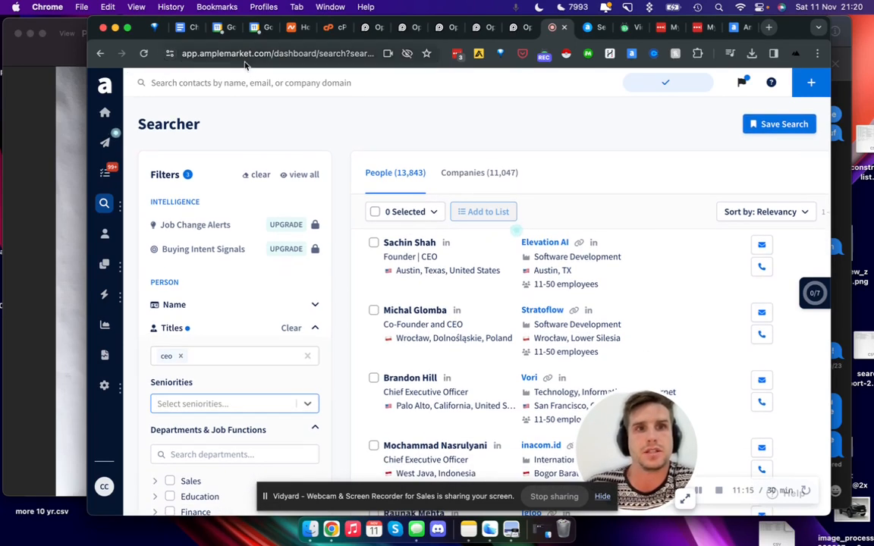
pyautogui.doubleClick(217, 53)
pyautogui.click(325, 120)
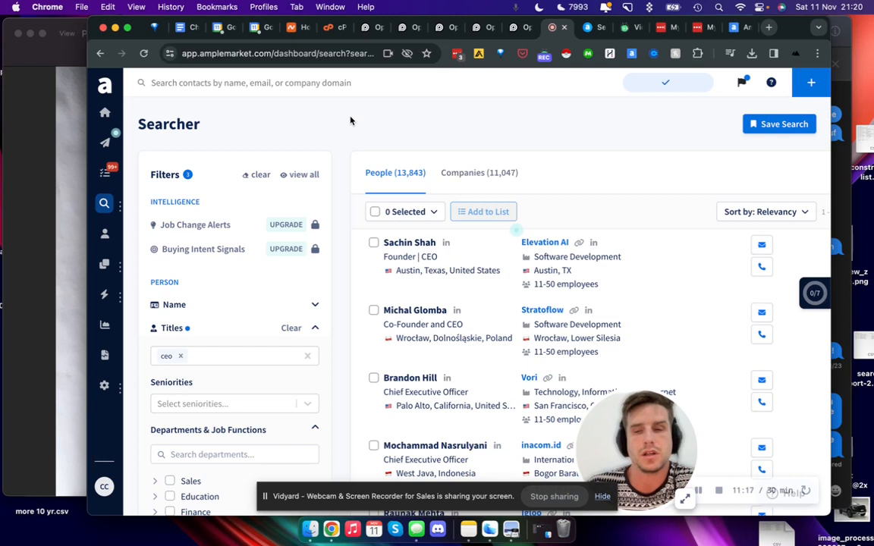